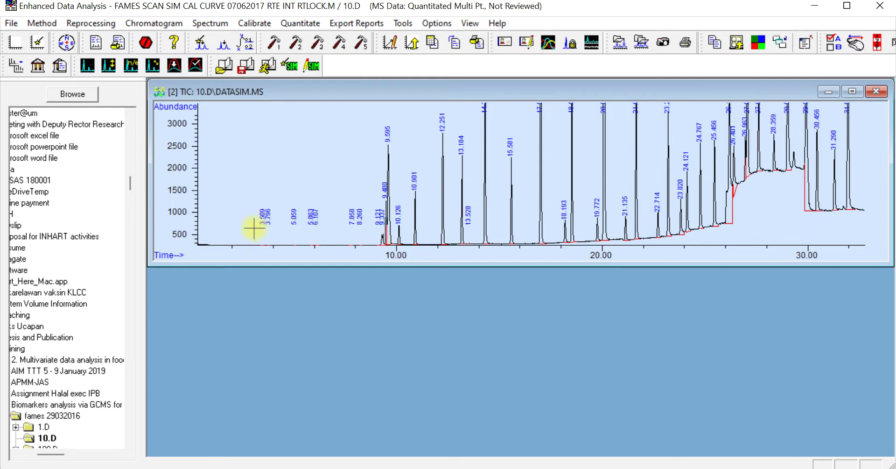
# Switch to the YouTube tutorial on determining compound concentration using GCMS and skip ahead to about 8:06.
pyautogui.hotkey('alt', 'Tab')
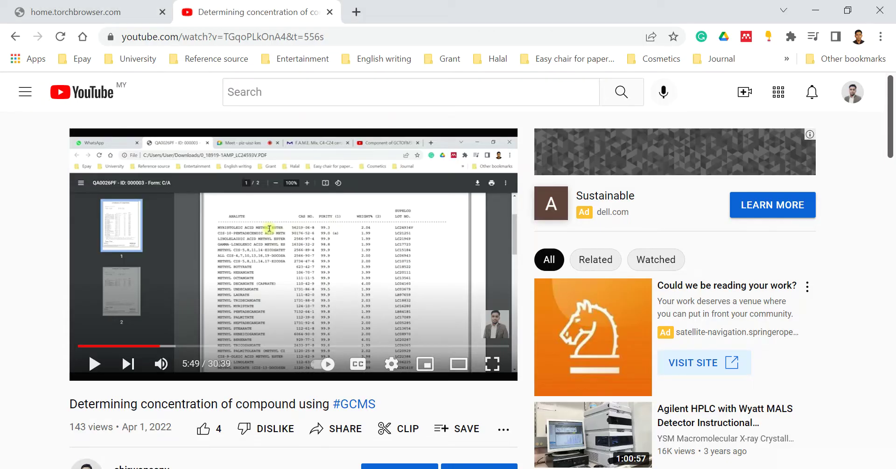
pyautogui.click(193, 346)
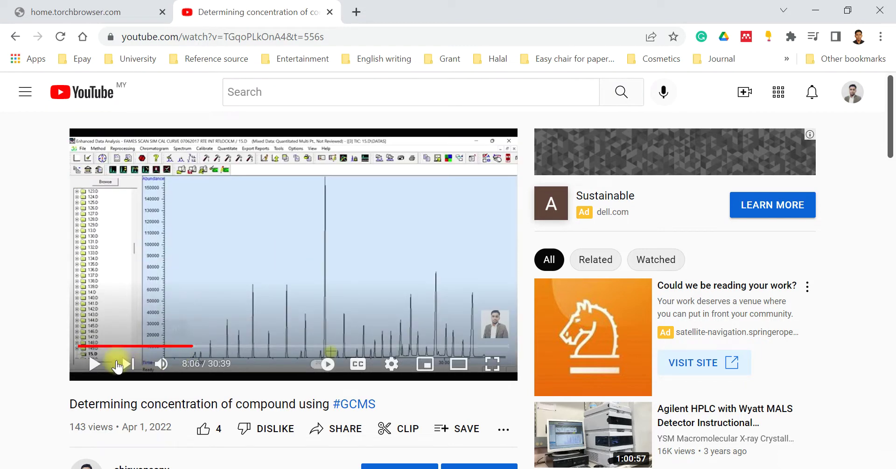
pyautogui.moveTo(195, 363)
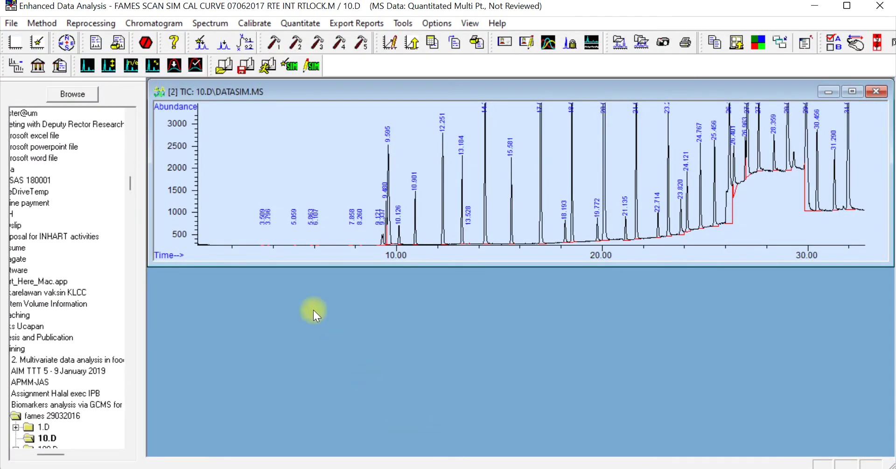
# Return to Enhanced Data Analysis, load the data file 10.D from the fames 29032016 folder and dismiss the quantitation method warning.
pyautogui.click(13, 24)
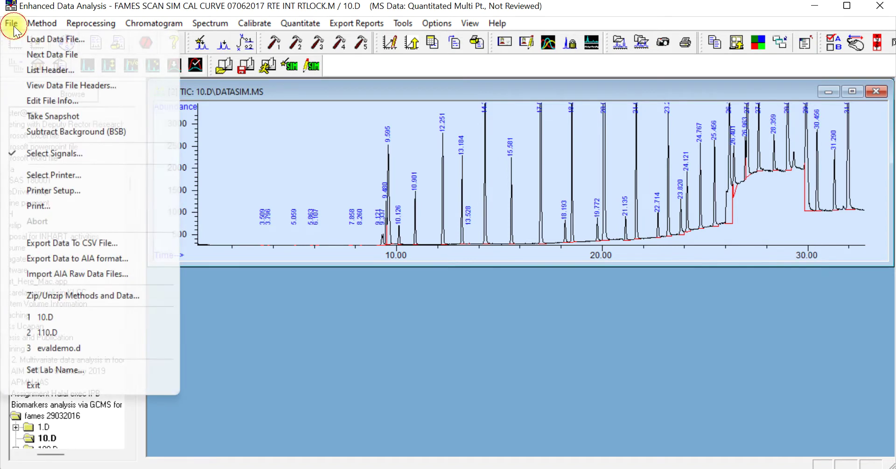
pyautogui.click(31, 38)
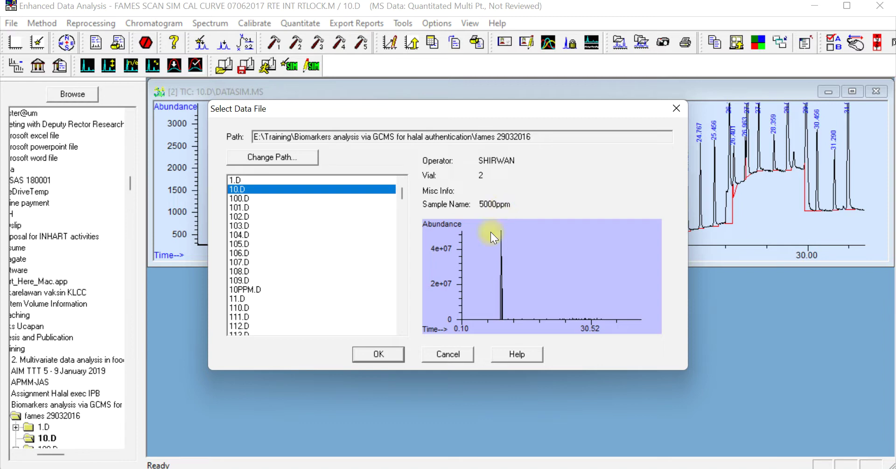
pyautogui.click(369, 357)
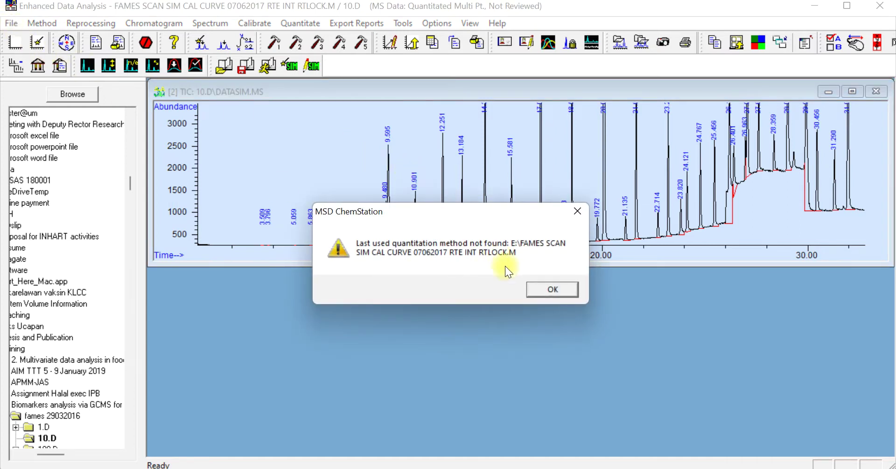
pyautogui.click(537, 288)
# Load both the DATA.MS and DATASIM.MS signals of 10.D.
pyautogui.click(10, 24)
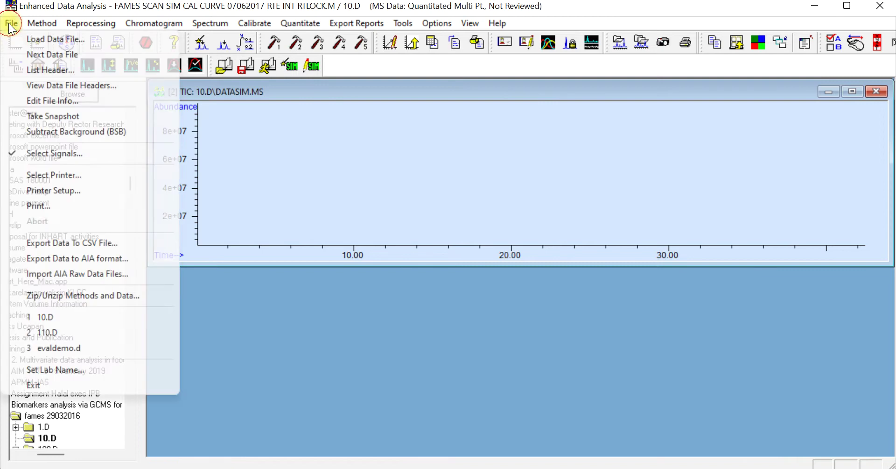
pyautogui.click(27, 156)
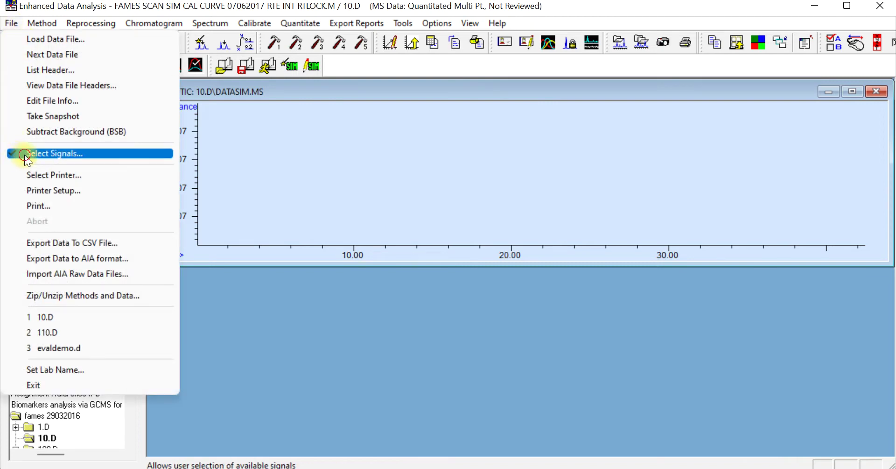
pyautogui.click(309, 216)
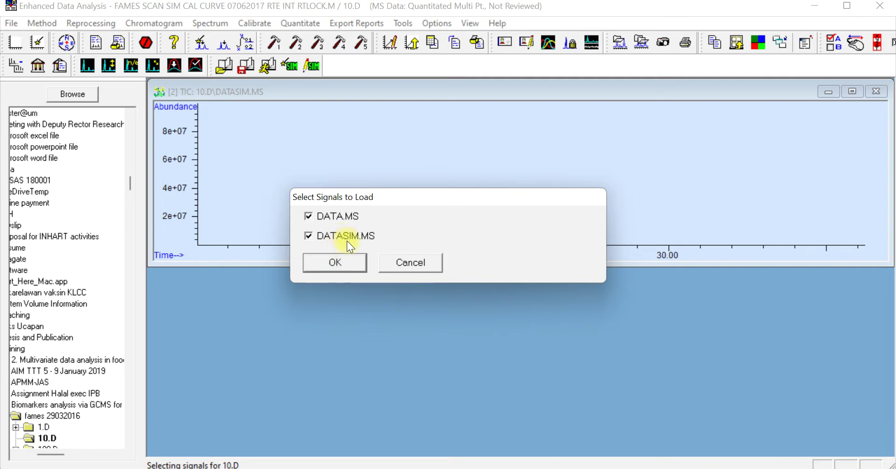
pyautogui.click(343, 264)
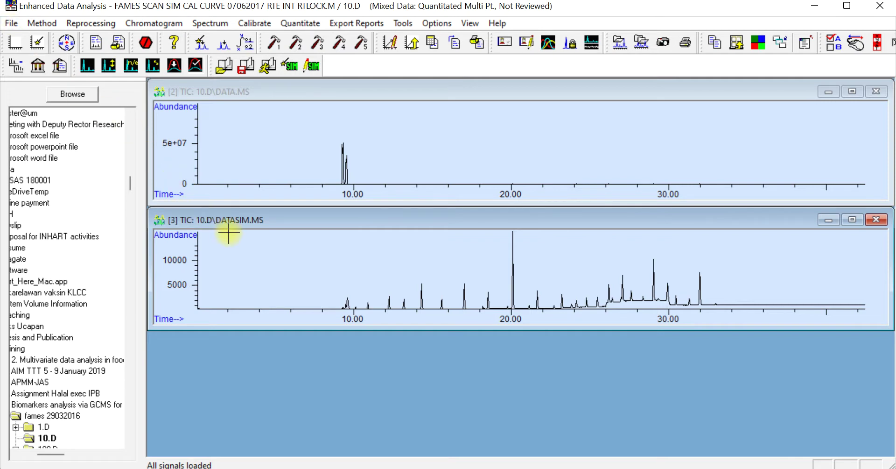
# Reload the signals of 10.D with only DATASIM.MS selected.
pyautogui.click(11, 23)
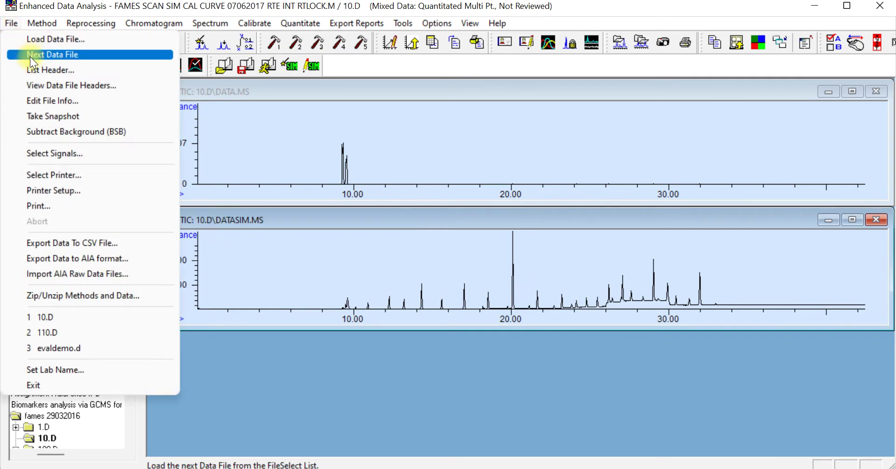
pyautogui.click(56, 154)
pyautogui.click(327, 262)
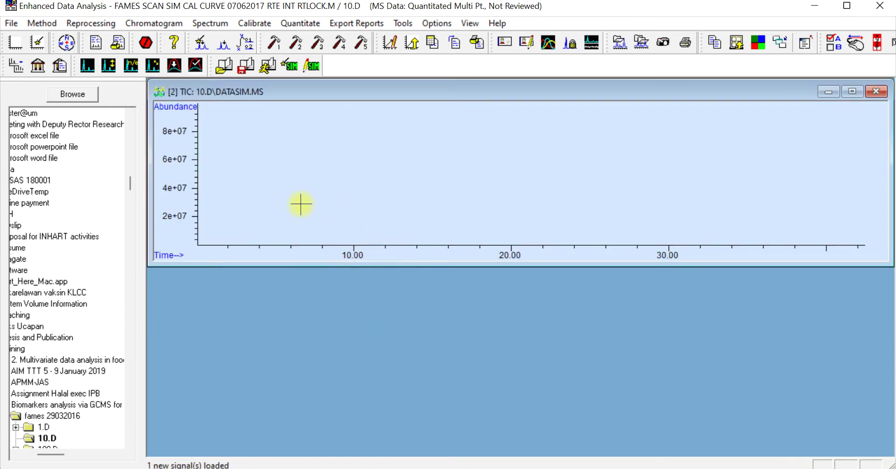
# Examine the low-abundance peaks between about 9 and 11 minutes in the chromatogram and check the published retention time table in Mendeley.
pyautogui.moveTo(189, 235); pyautogui.dragTo(855, 248)
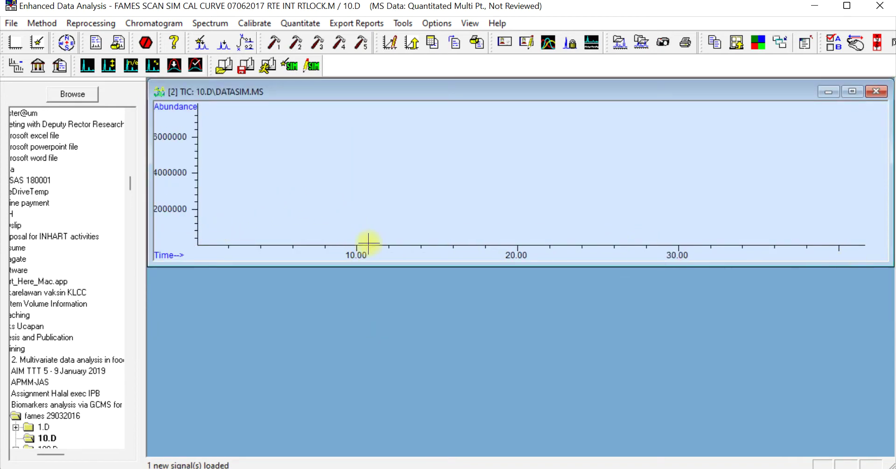
pyautogui.moveTo(196, 239); pyautogui.dragTo(882, 248)
pyautogui.moveTo(191, 233); pyautogui.dragTo(883, 249)
pyautogui.moveTo(182, 230); pyautogui.dragTo(885, 252)
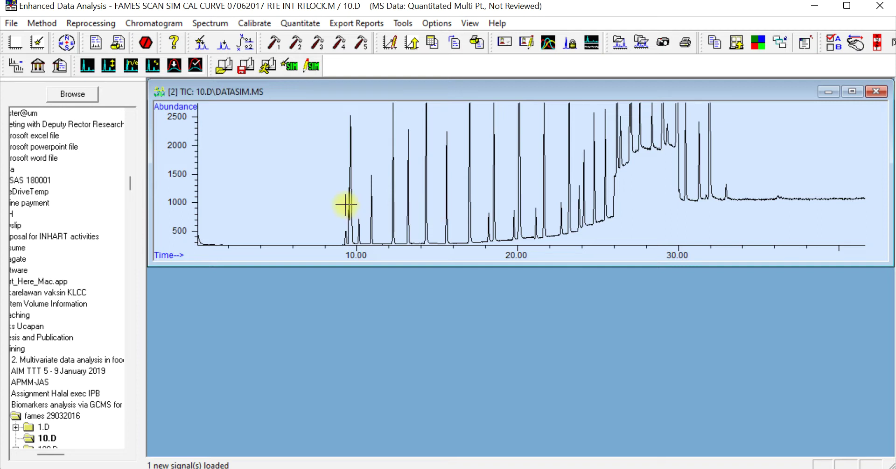
pyautogui.moveTo(342, 213); pyautogui.dragTo(388, 252)
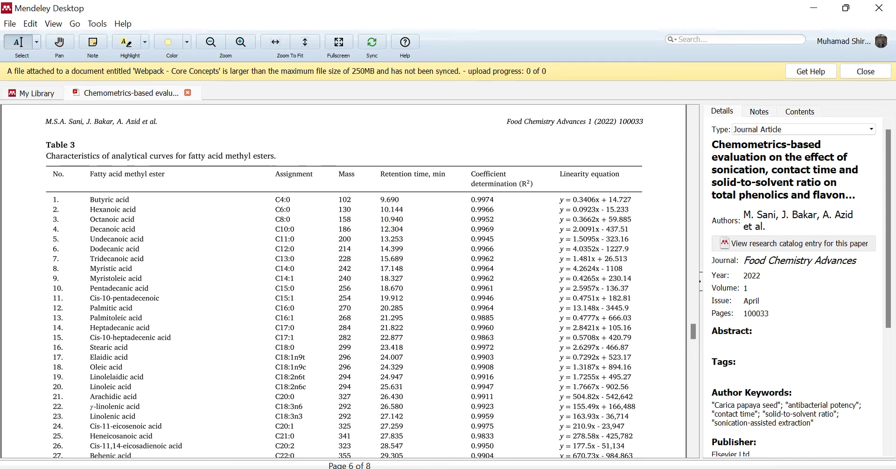
pyautogui.hotkey('alt', 'Tab')
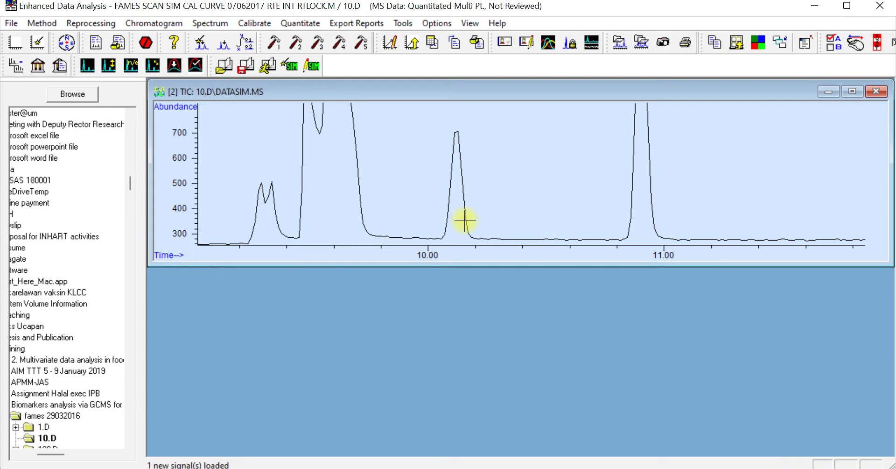
pyautogui.click(626, 163)
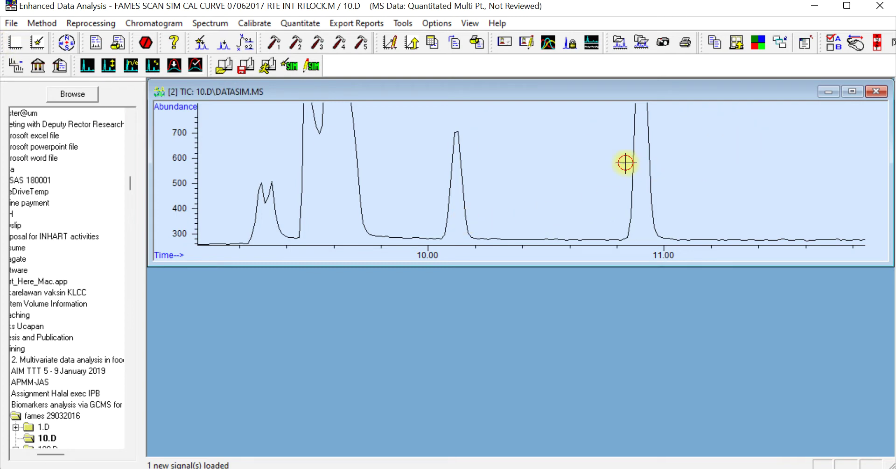
pyautogui.moveTo(329, 214); pyautogui.dragTo(390, 254)
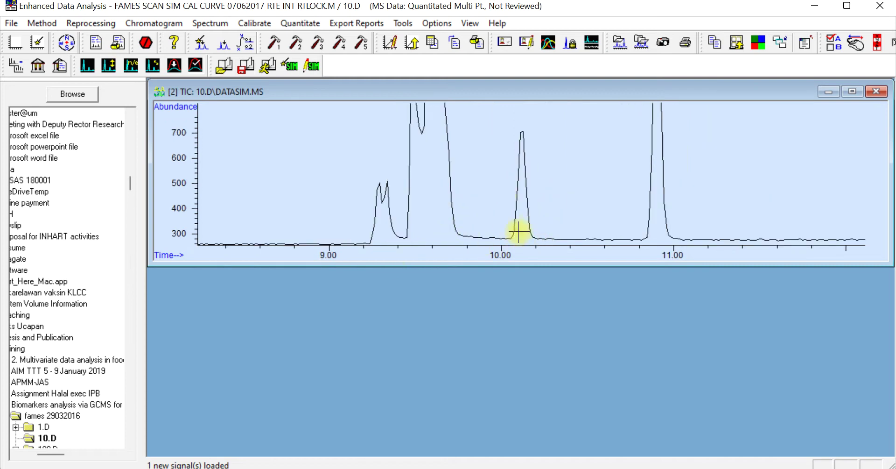
pyautogui.doubleClick(417, 182)
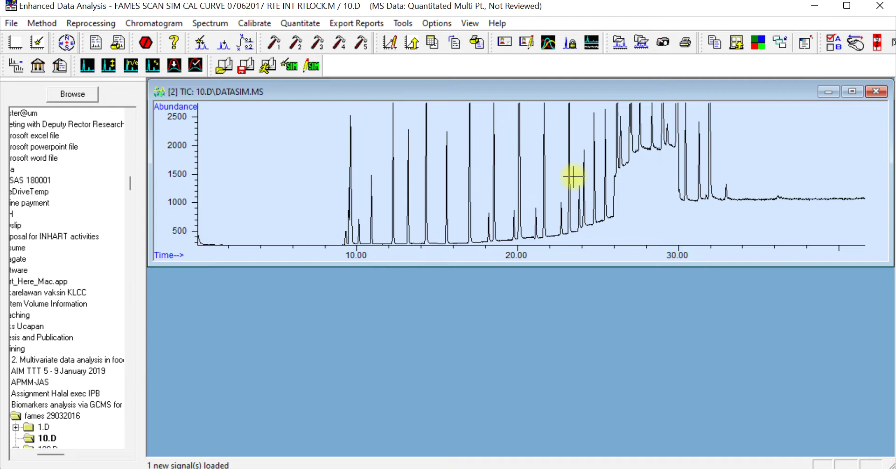
# Set the RTE Integrator as the integrator and integrate the DATASIM.MS chromatogram.
pyautogui.click(162, 25)
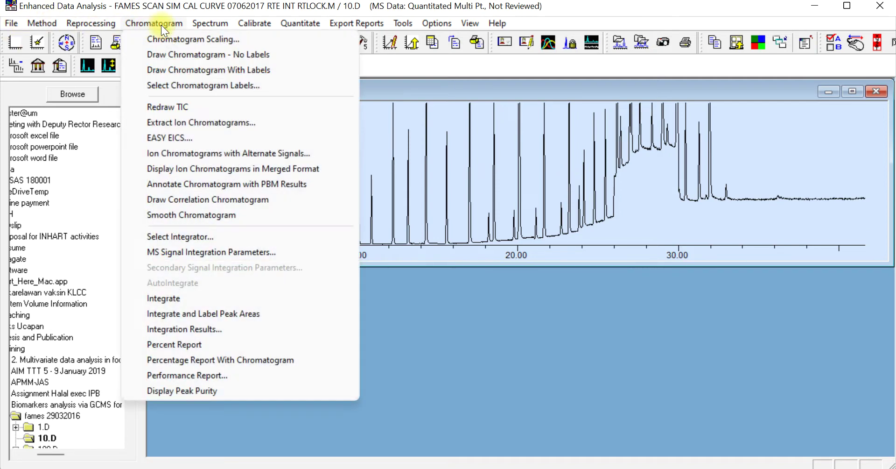
pyautogui.click(185, 237)
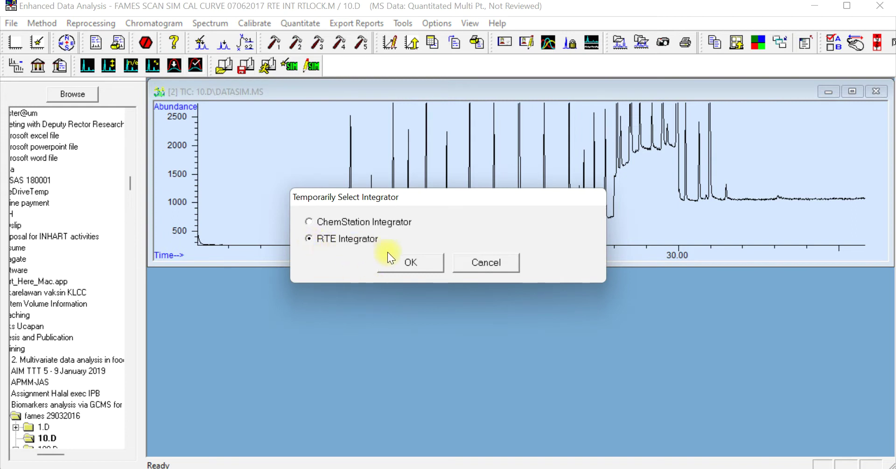
pyautogui.click(409, 267)
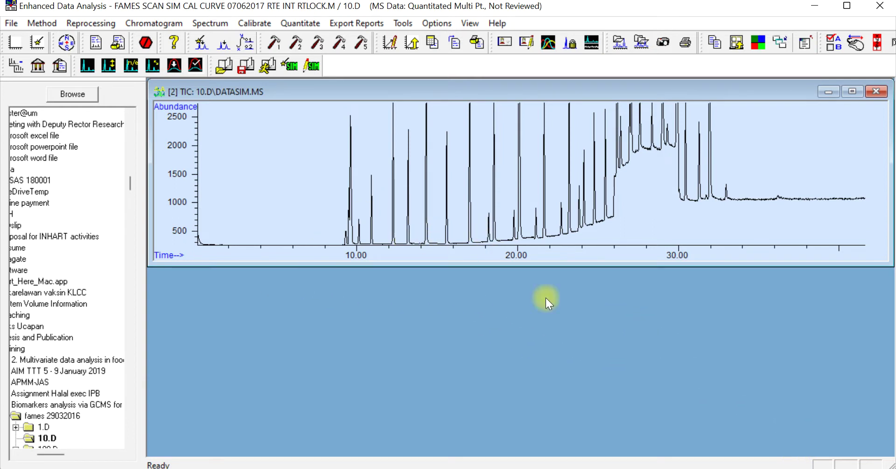
pyautogui.click(845, 461)
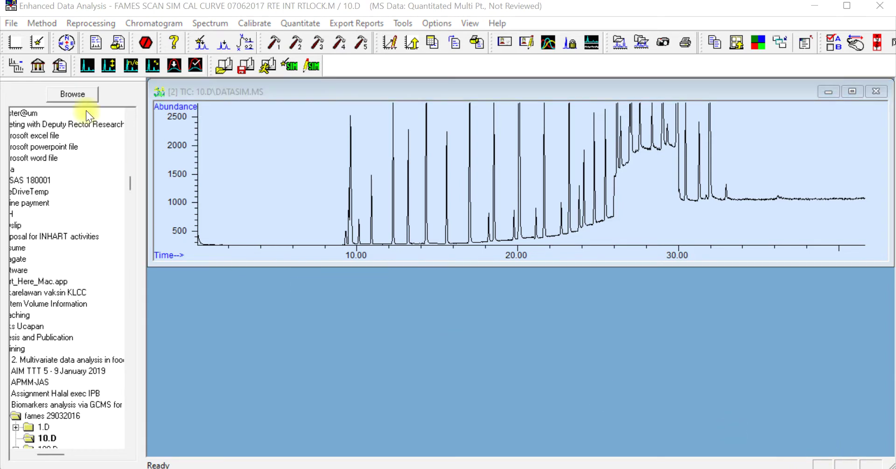
pyautogui.click(133, 26)
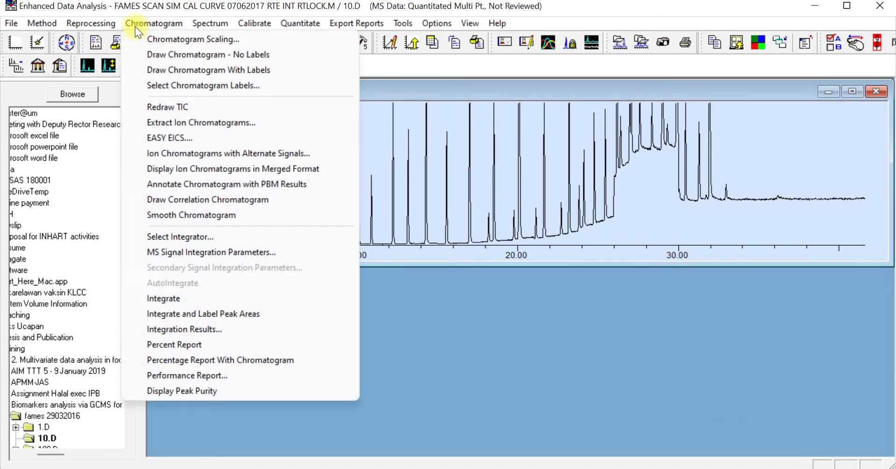
pyautogui.click(184, 295)
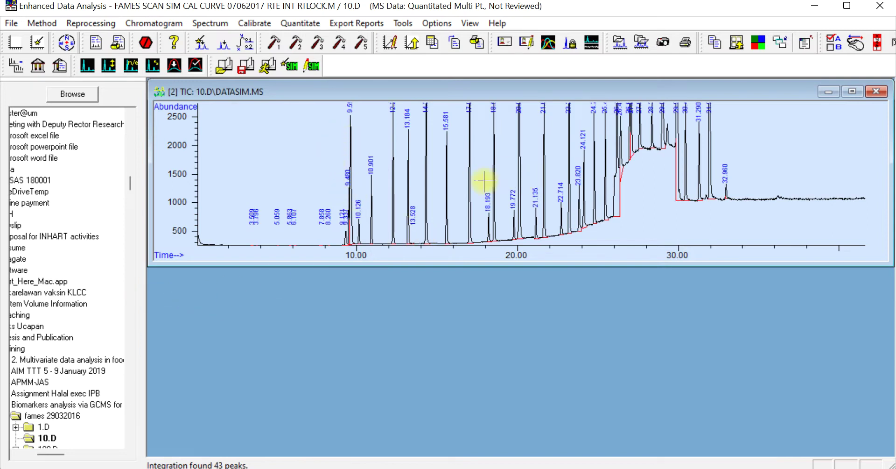
# Examine the integrated peaks between about 9 and 10.5 minutes and compare them with the retention times of Table 3 in Mendeley.
pyautogui.moveTo(334, 141); pyautogui.dragTo(516, 256)
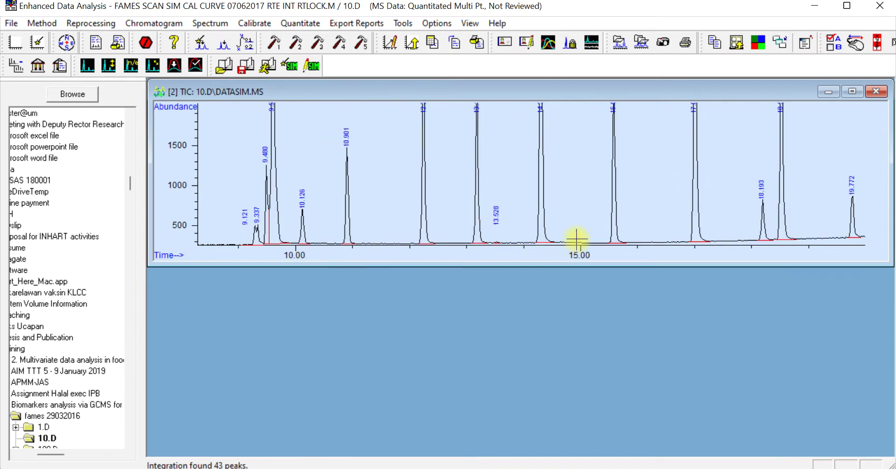
pyautogui.moveTo(250, 176); pyautogui.dragTo(336, 257)
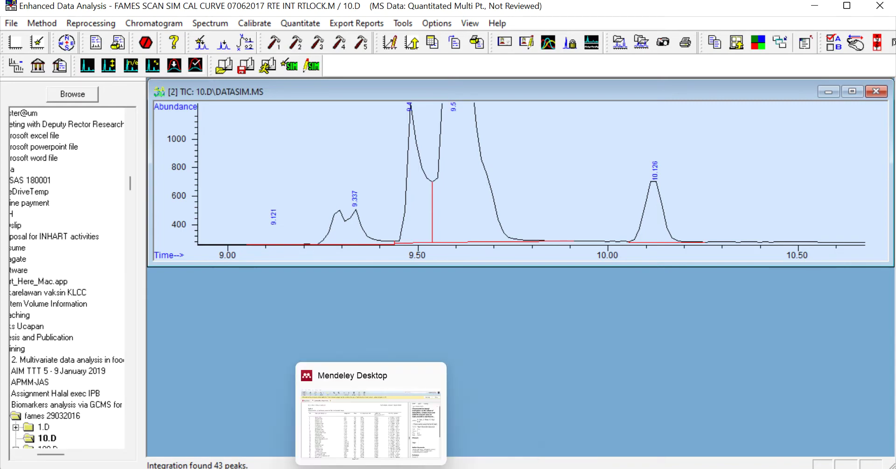
pyautogui.click(373, 415)
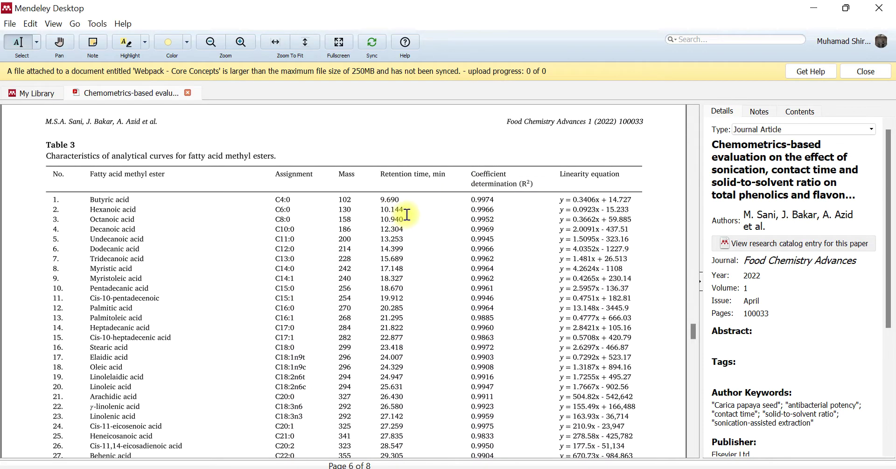
pyautogui.hotkey('alt', 'Tab')
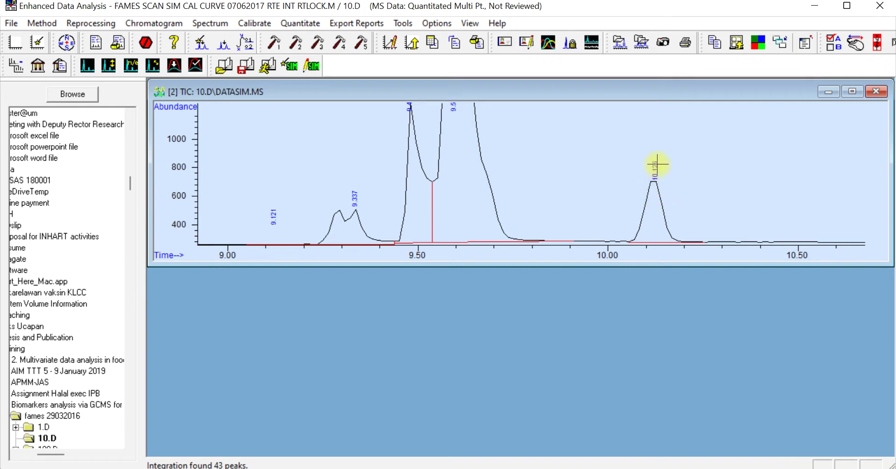
# Open the integration results table for the DATASIM.MS chromatogram and select peak 12.
pyautogui.doubleClick(701, 174)
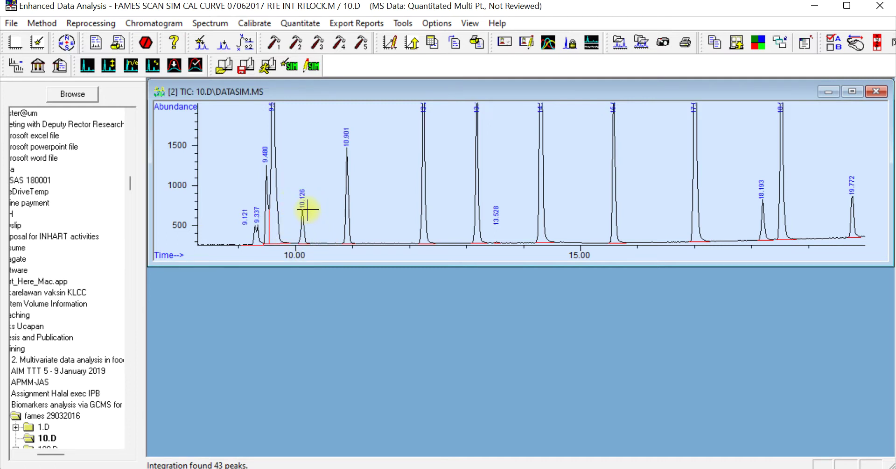
pyautogui.click(167, 24)
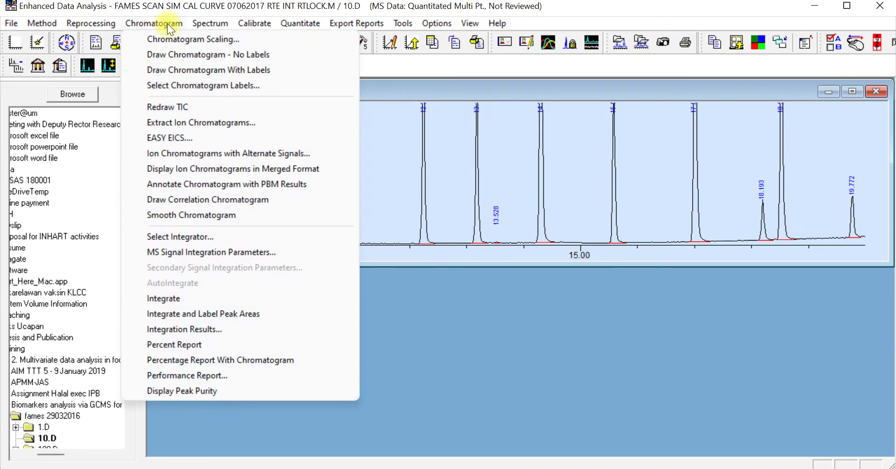
pyautogui.click(217, 329)
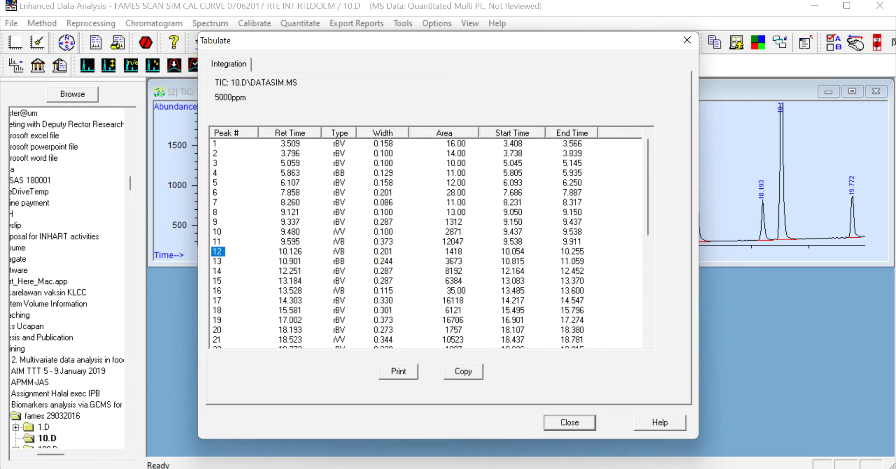
# In a blank Excel workbook, enter the headers "Concentration ppm" in F1, widening column F to fit, and "Area" in G1.
pyautogui.press('super')
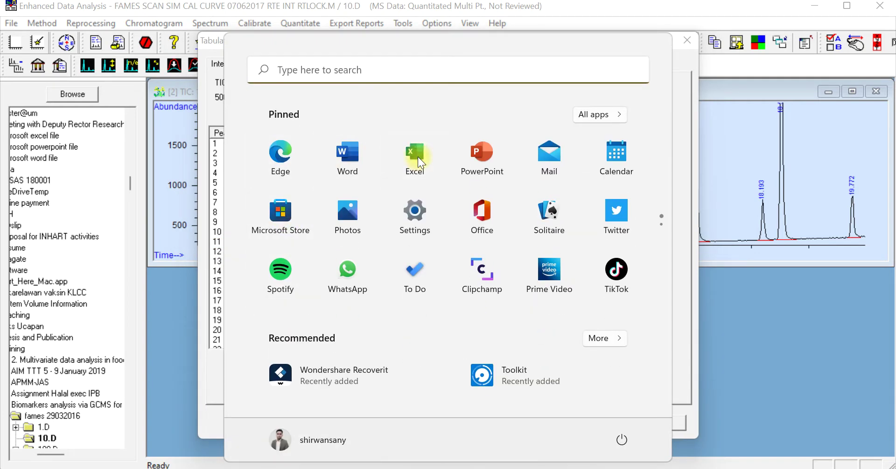
pyautogui.click(415, 154)
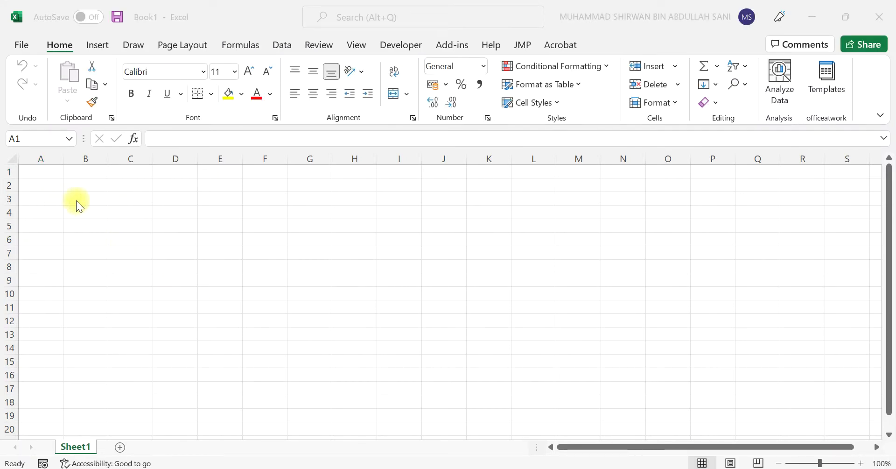
pyautogui.click(266, 170)
pyautogui.write('COncentration')
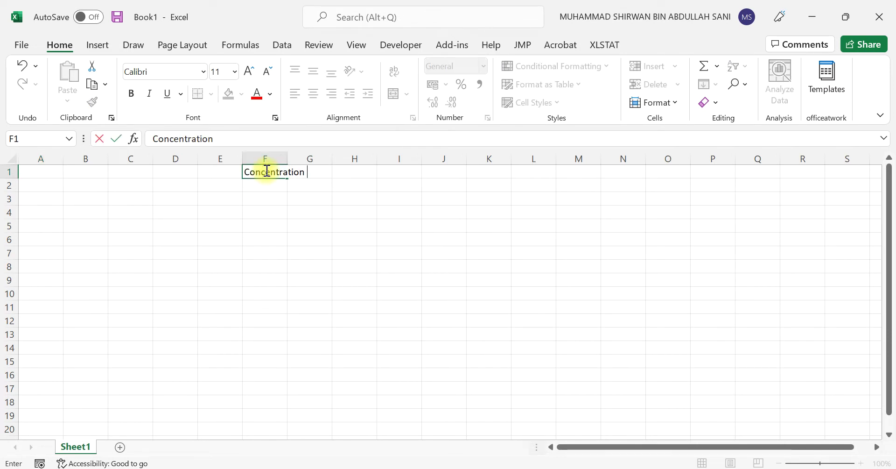
pyautogui.write(' ppm')
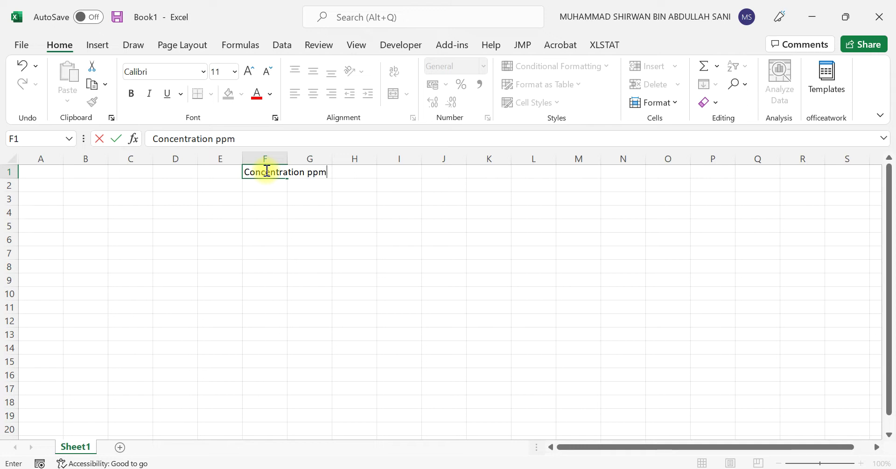
pyautogui.click(279, 239)
pyautogui.moveTo(287, 159); pyautogui.dragTo(335, 158)
pyautogui.click(350, 173)
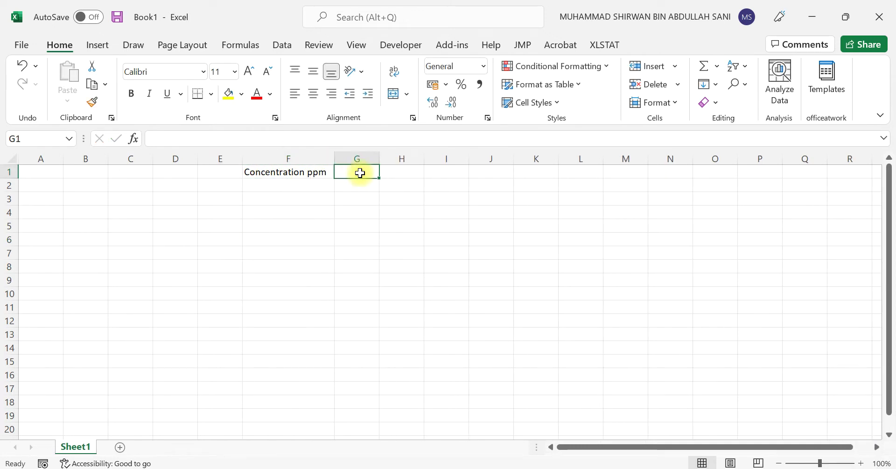
pyautogui.write('Area')
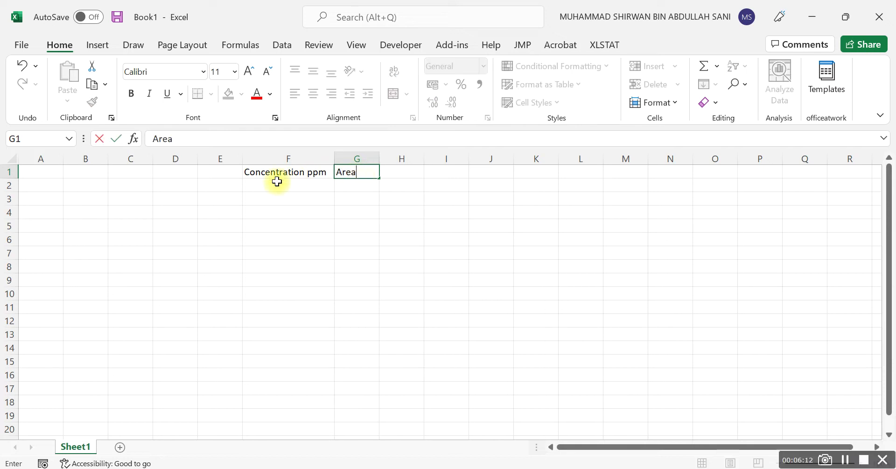
# Record concentration 5000 in F2 and the area 1418 of peak 12 in G2, closing the integration results table in Enhanced Data Analysis.
pyautogui.click(284, 190)
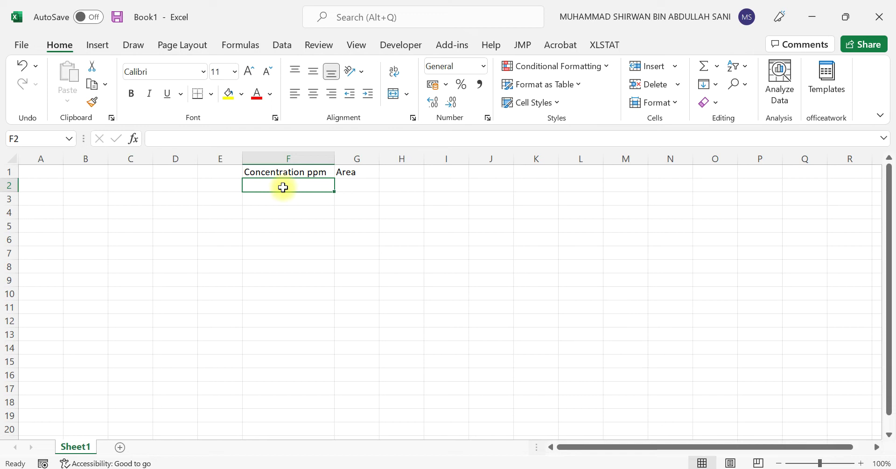
pyautogui.write('5000')
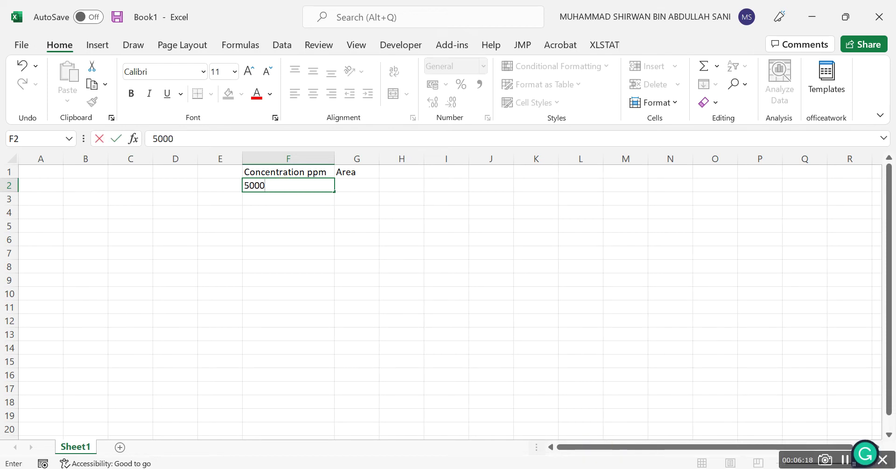
pyautogui.hotkey('alt', 'Tab')
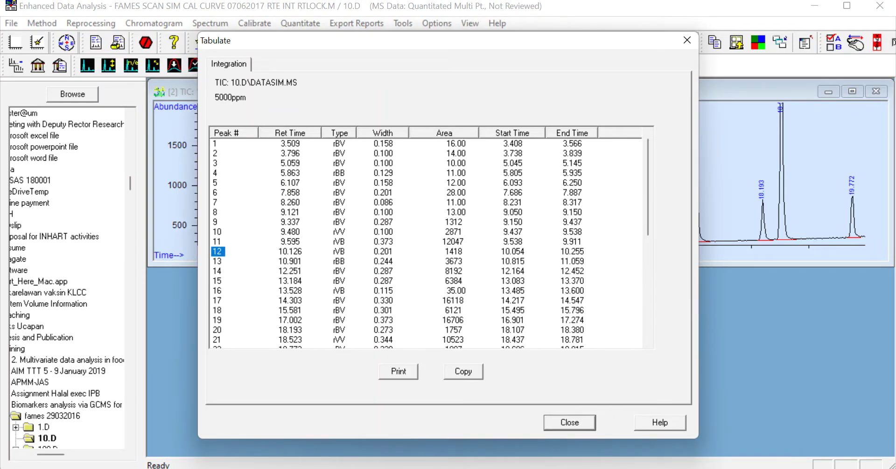
pyautogui.click(577, 423)
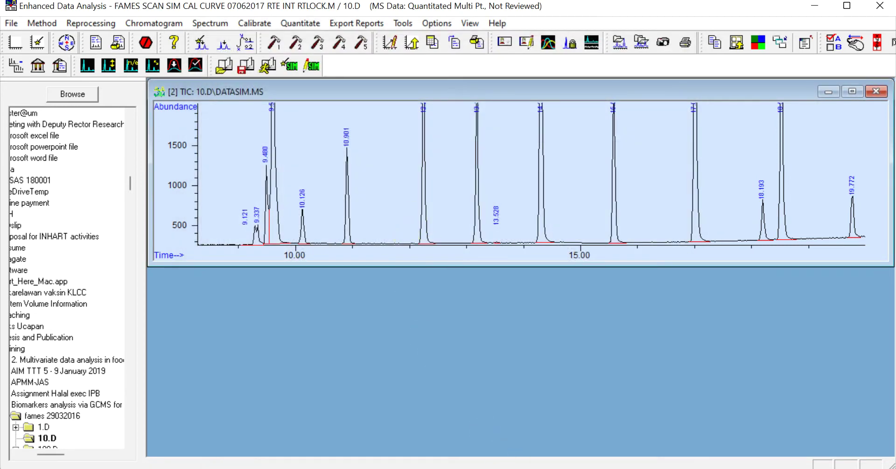
pyautogui.hotkey('alt', 'Tab')
pyautogui.click(352, 183)
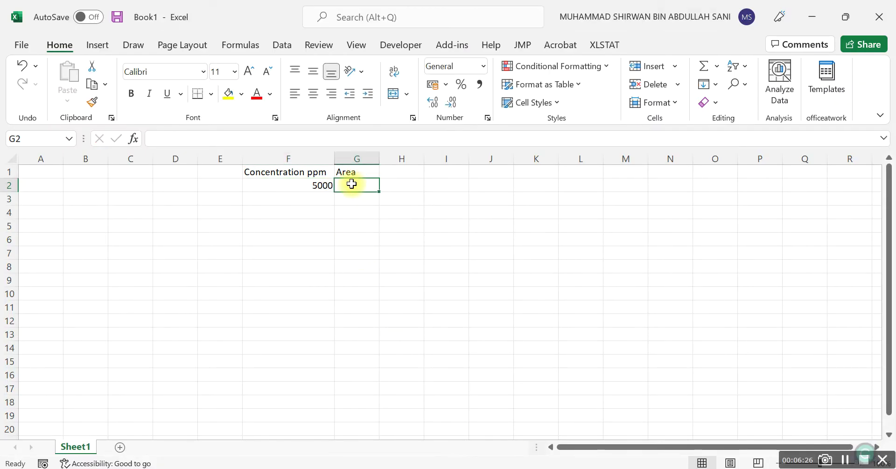
pyautogui.write('1418')
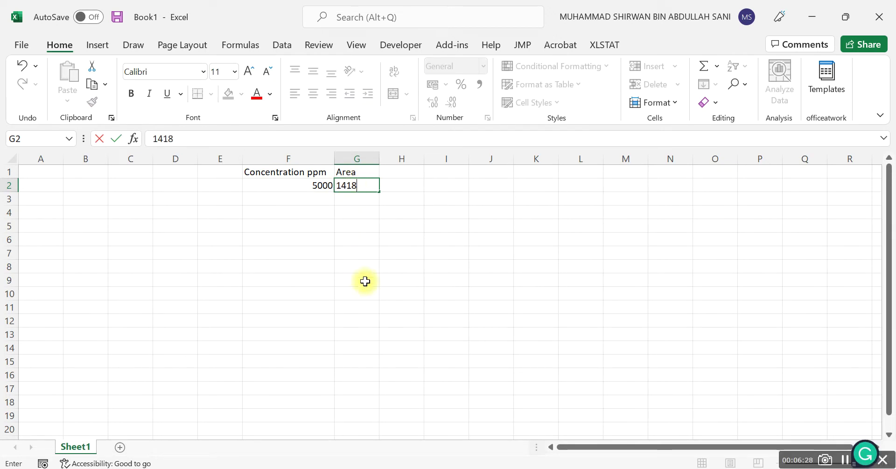
pyautogui.click(366, 281)
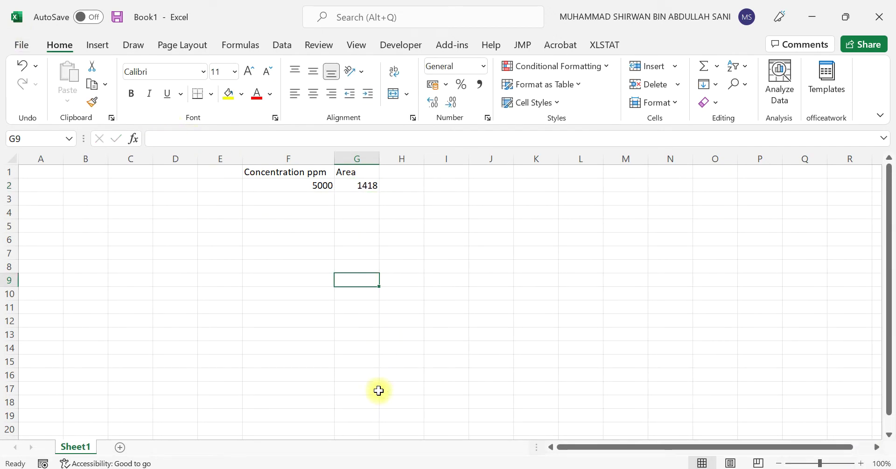
# Switch to Enhanced Data Analysis and load the 10000ppm data file 11.D from the fames 29032016 folder.
pyautogui.click(481, 415)
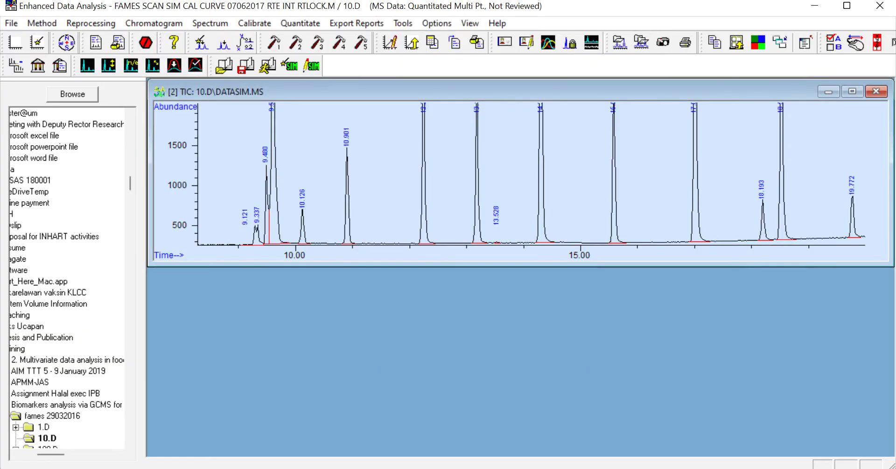
pyautogui.click(16, 23)
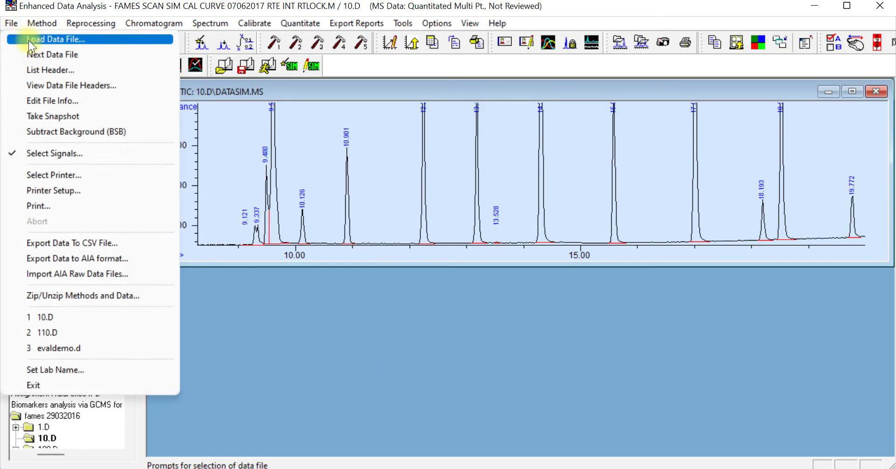
pyautogui.click(29, 40)
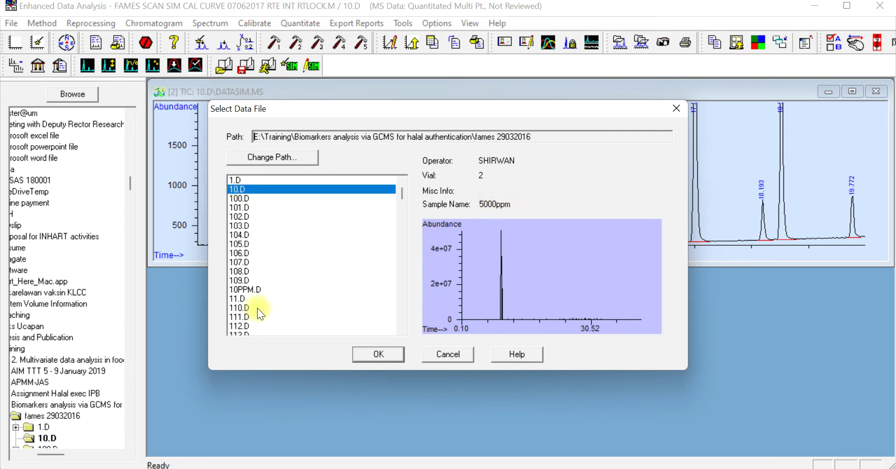
pyautogui.click(232, 299)
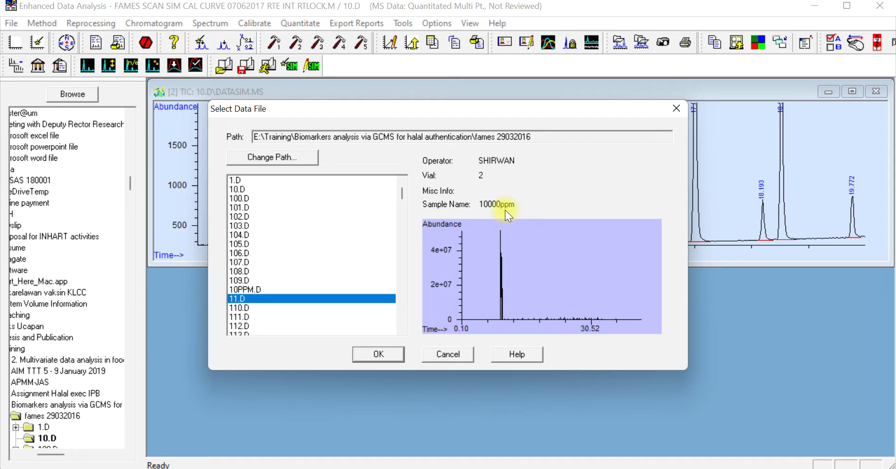
pyautogui.click(385, 354)
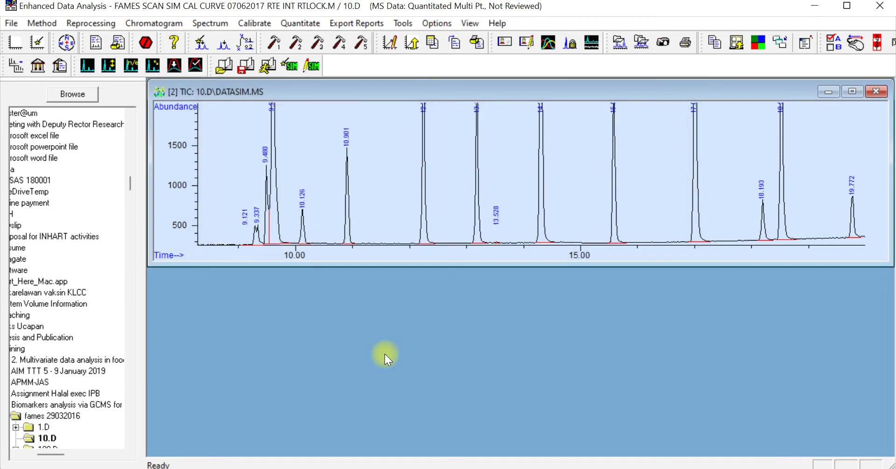
pyautogui.click(849, 461)
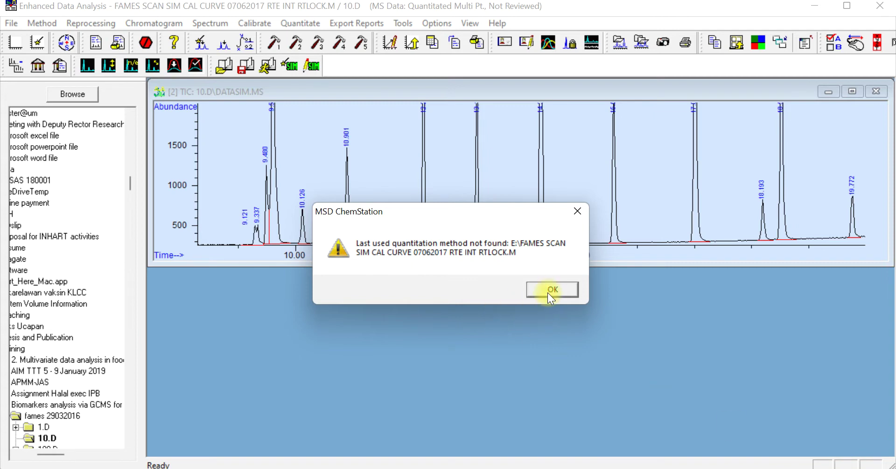
pyautogui.click(549, 291)
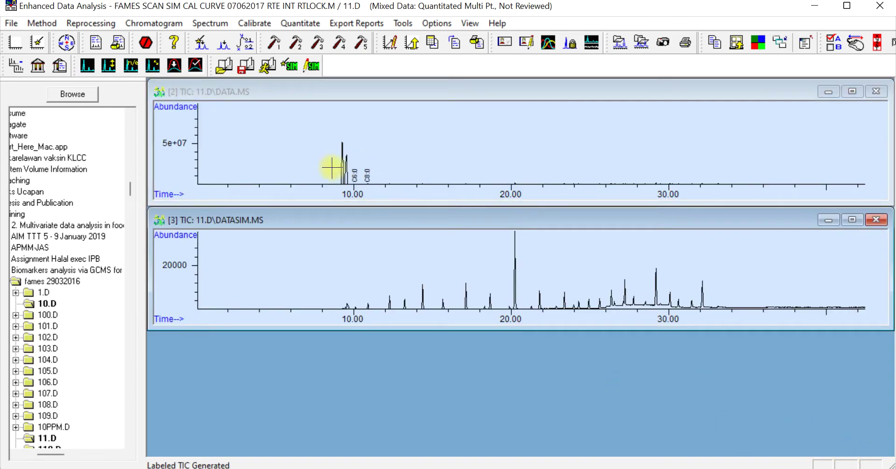
# Restrict the loaded signals of 11.D to DATASIM.MS, leaving out DATA.MS.
pyautogui.click(11, 23)
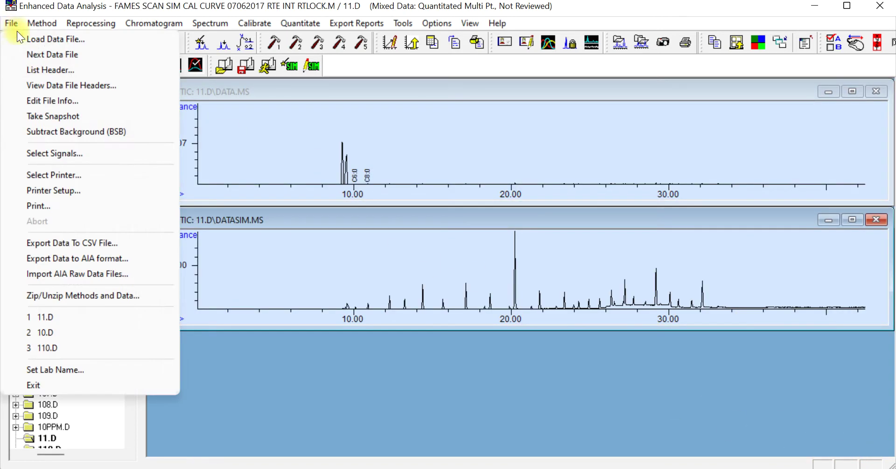
pyautogui.click(38, 153)
pyautogui.click(308, 216)
pyautogui.click(338, 262)
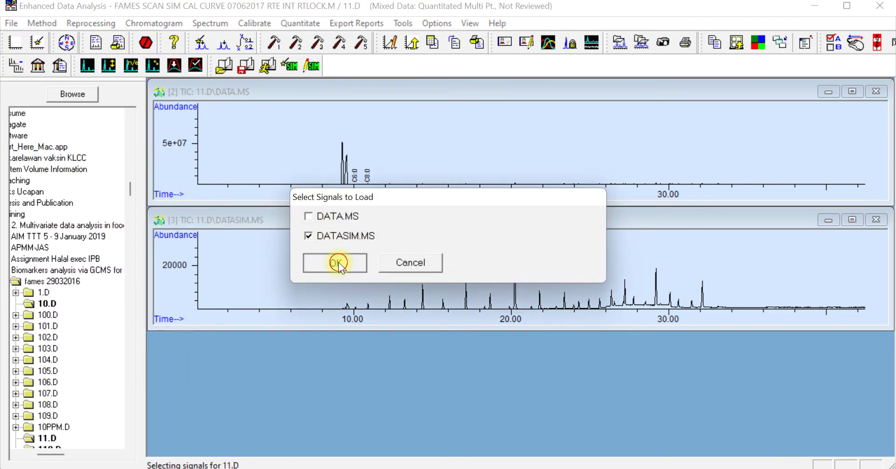
# Examine the low-abundance peaks of the 11.D DATASIM.MS chromatogram and check the retention times in Table 3 in Mendeley.
pyautogui.moveTo(299, 229); pyautogui.dragTo(866, 264)
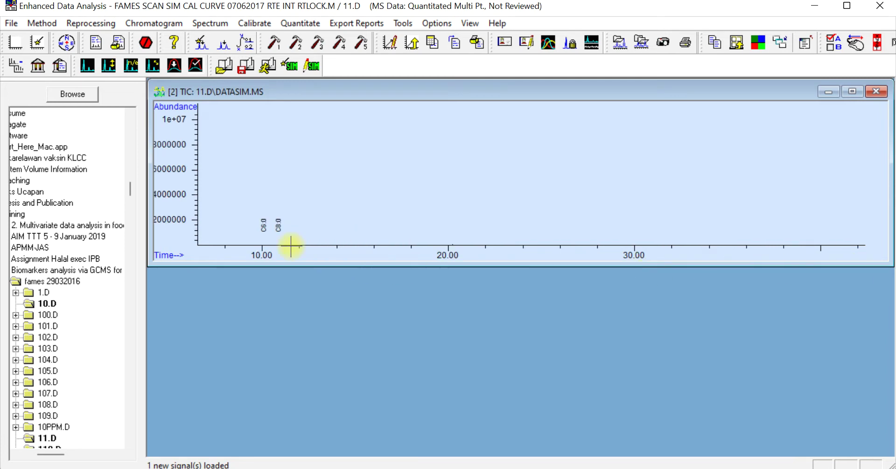
pyautogui.moveTo(180, 232); pyautogui.dragTo(804, 256)
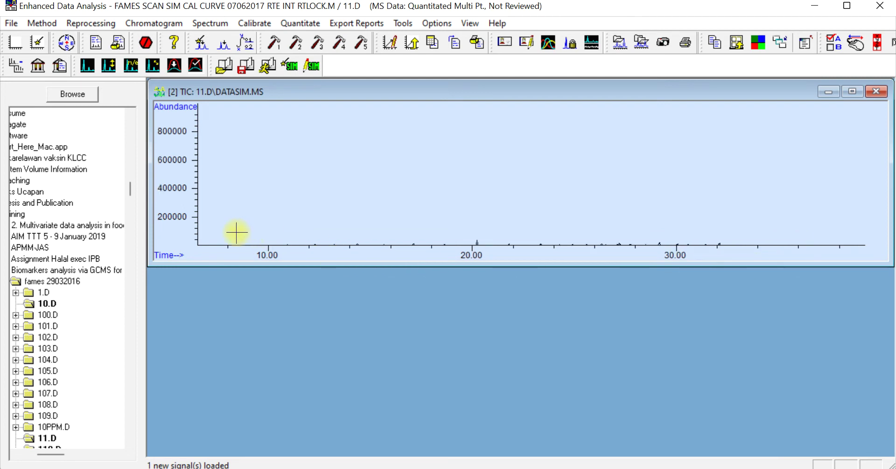
pyautogui.moveTo(190, 236); pyautogui.dragTo(798, 258)
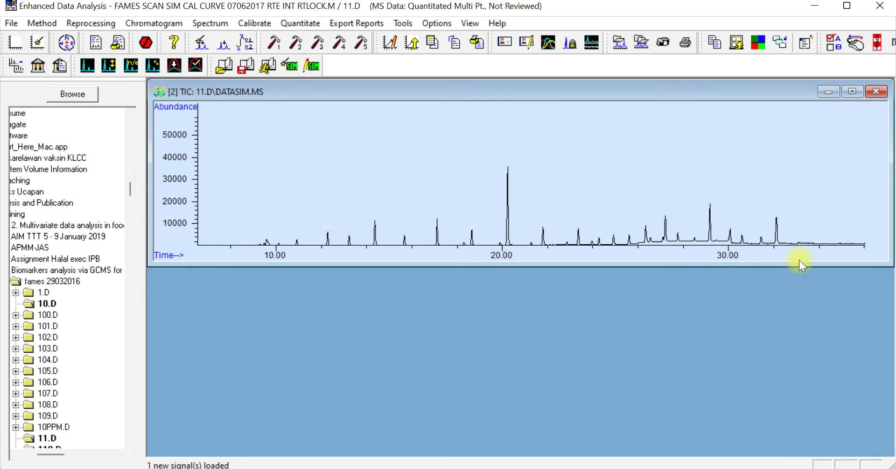
pyautogui.moveTo(176, 147); pyautogui.dragTo(820, 260)
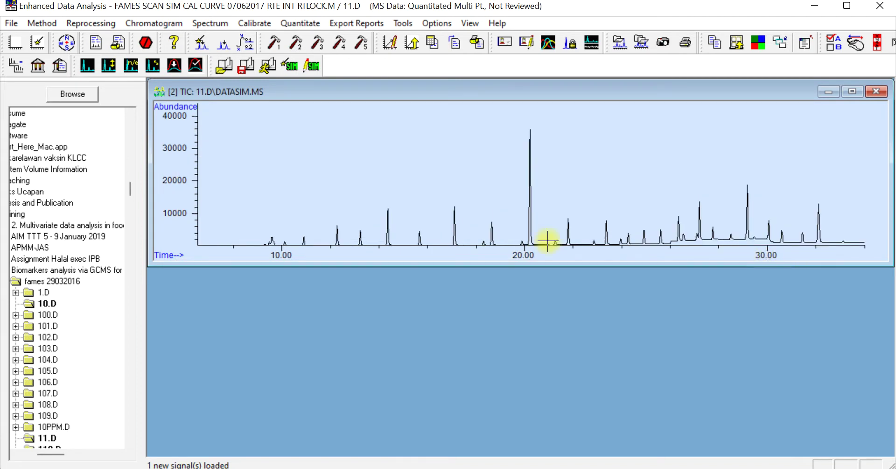
pyautogui.moveTo(178, 211); pyautogui.dragTo(752, 256)
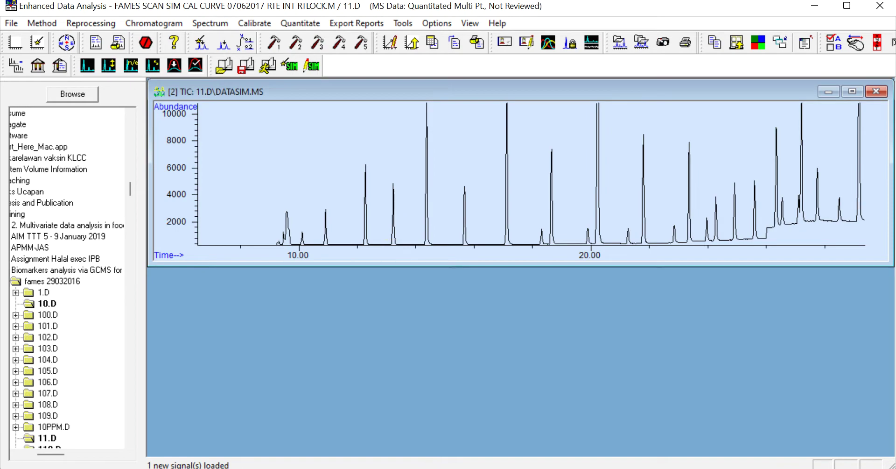
pyautogui.hotkey('alt', 'Tab')
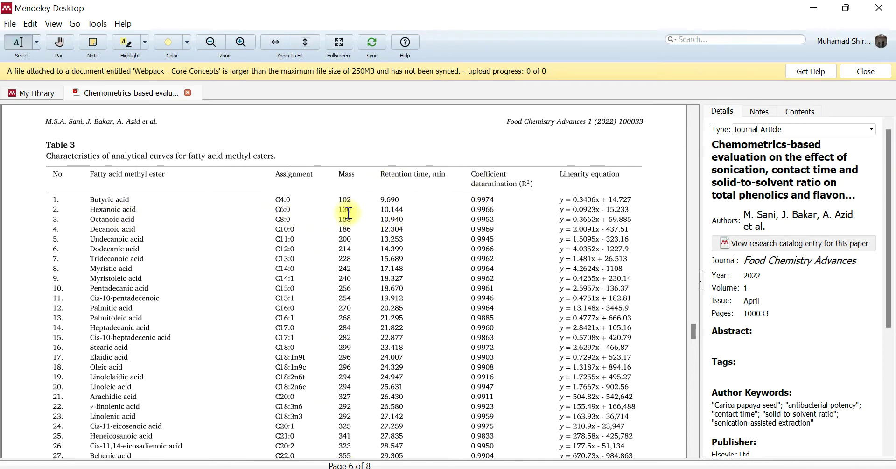
pyautogui.scroll(-3, 351, 273)
pyautogui.scroll(3, 351, 273)
pyautogui.click(480, 468)
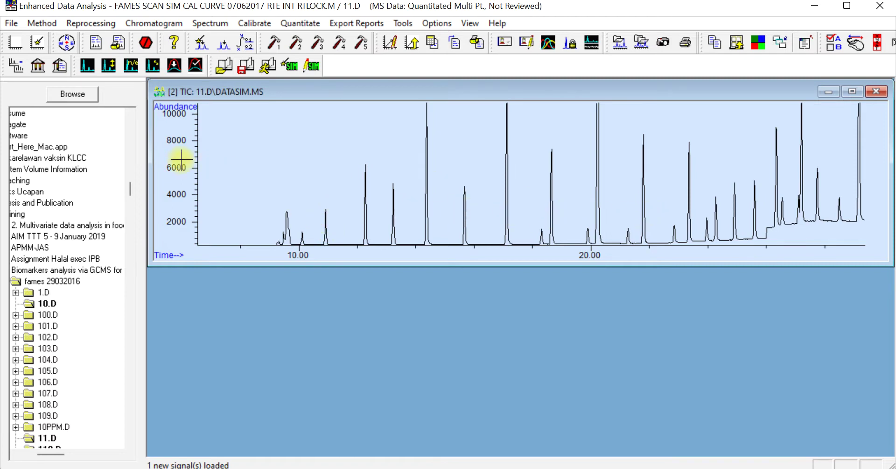
# Integrate the 11.D DATASIM.MS chromatogram and inspect the labelled peaks between about 9 and 11 minutes.
pyautogui.click(153, 23)
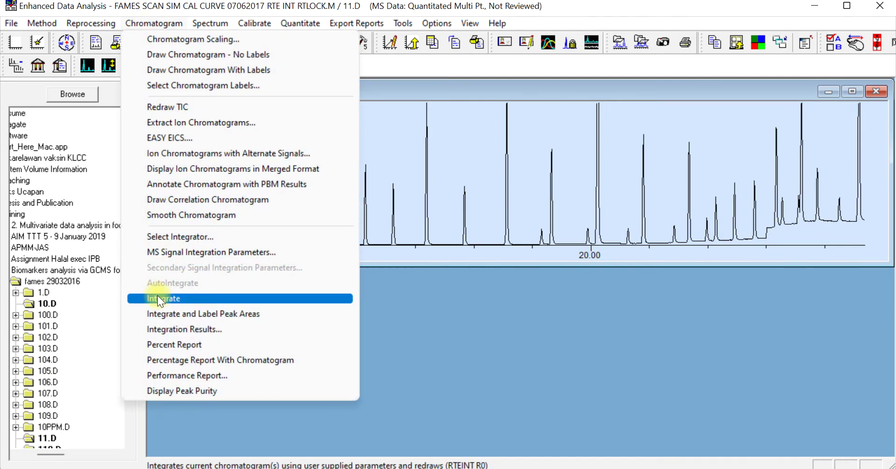
pyautogui.click(157, 298)
pyautogui.moveTo(261, 178); pyautogui.dragTo(340, 260)
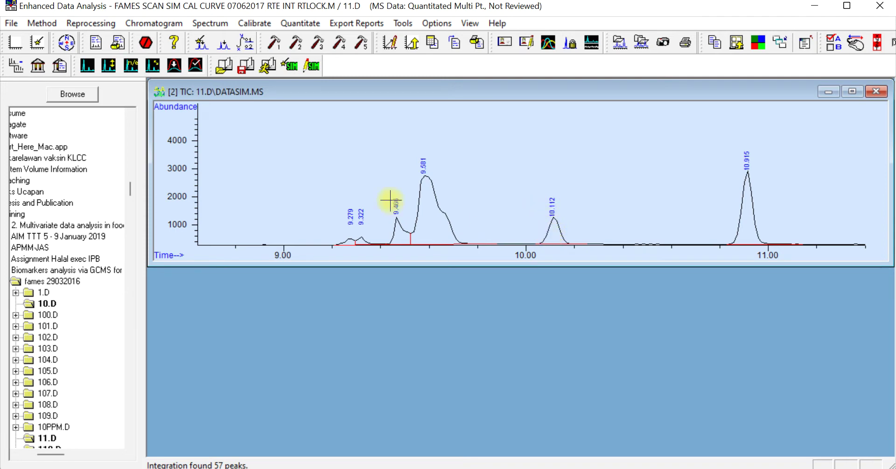
# Look up the area of the 10.112-minute peak in the 11.D integration results table and return to the Excel workbook.
pyautogui.click(139, 24)
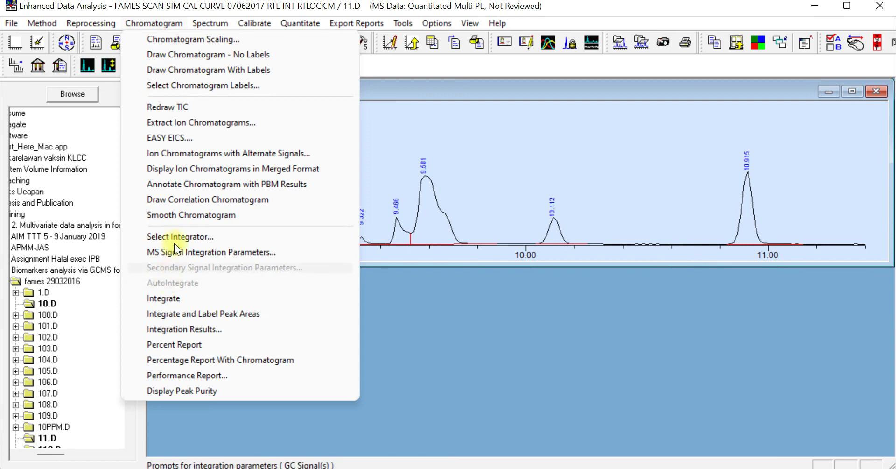
pyautogui.click(199, 329)
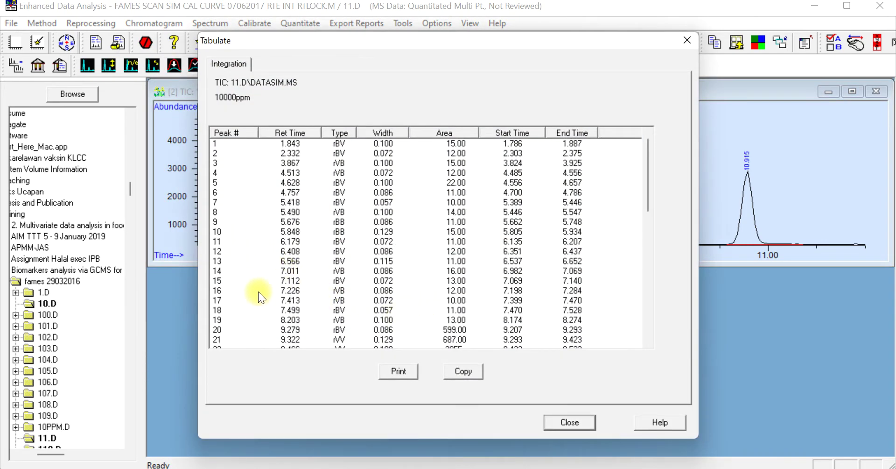
pyautogui.scroll(-2, 260, 288)
pyautogui.scroll(-1, 243, 280)
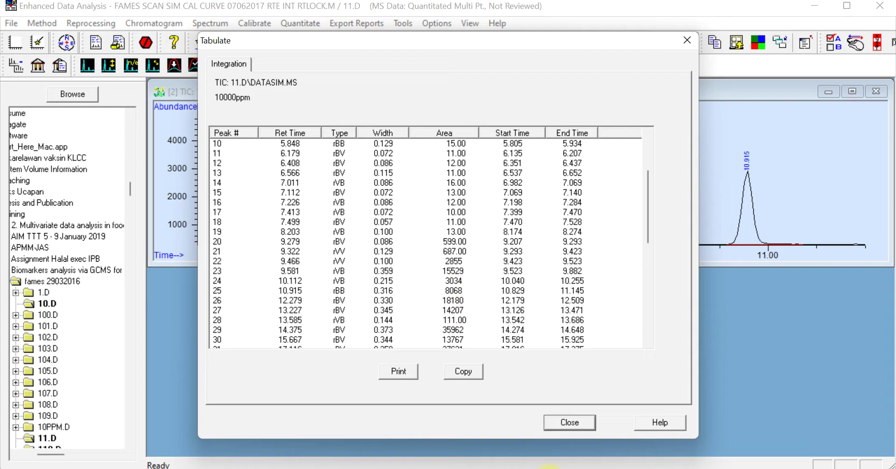
pyautogui.hotkey('alt', 'Tab')
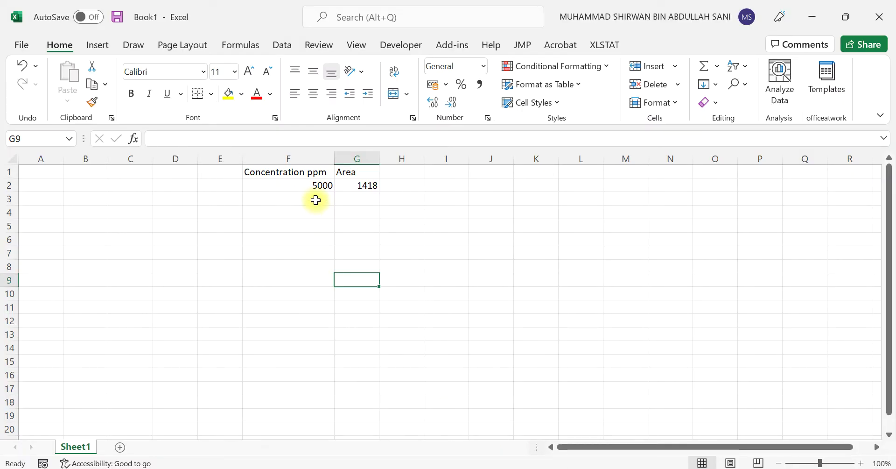
# Record the 10000 ppm standard in row 3, with concentration 10000 in F3 and area 3034 in G3.
pyautogui.click(316, 199)
pyautogui.write('10000')
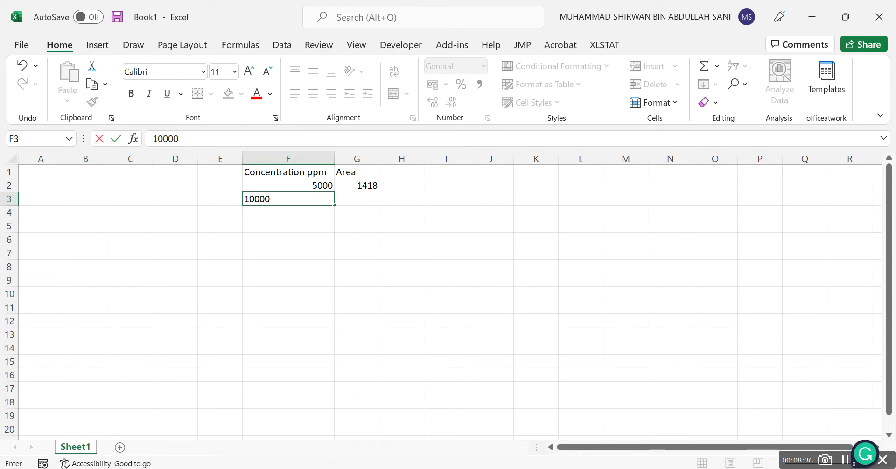
pyautogui.hotkey('alt', 'Tab')
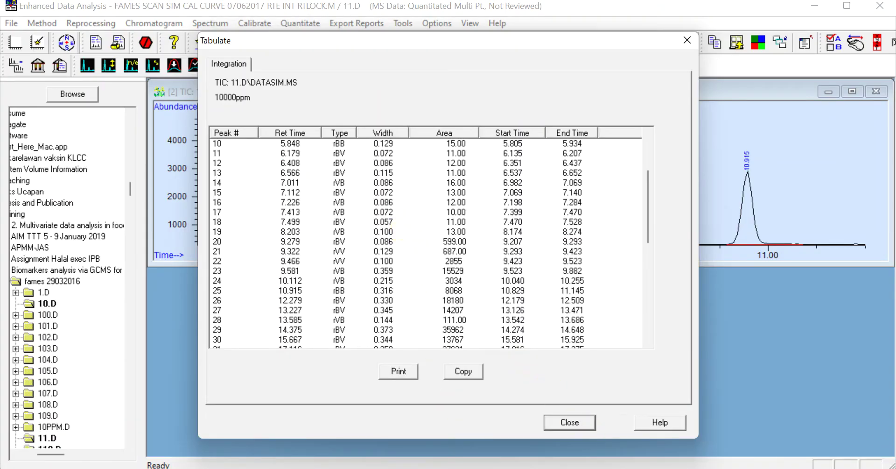
pyautogui.hotkey('alt', 'Tab')
pyautogui.click(368, 200)
pyautogui.write('3034')
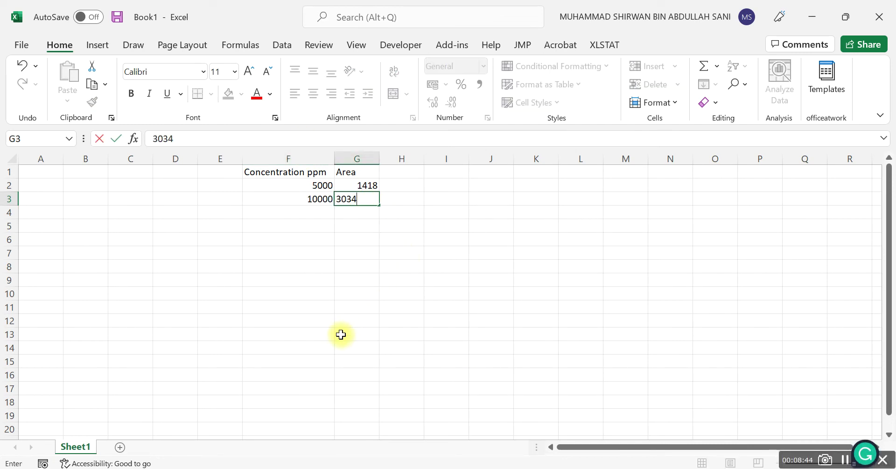
pyautogui.click(496, 388)
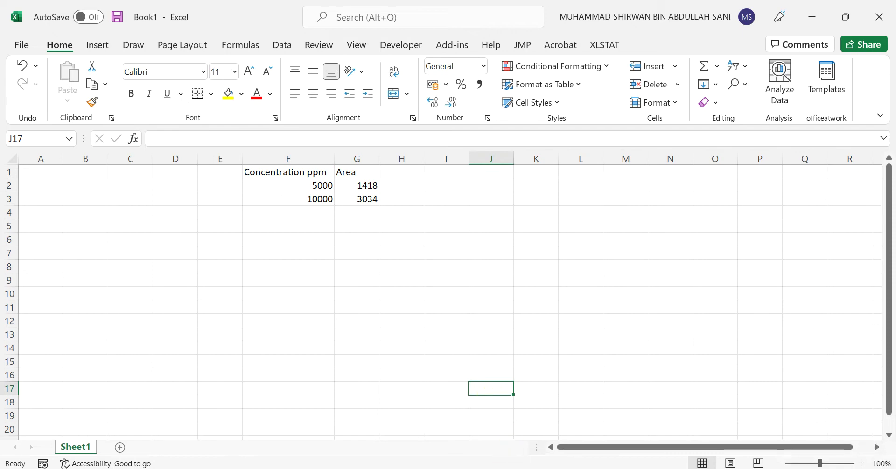
# Switch to Enhanced Data Analysis, close the 11.D integration results and load the data file 12.D from the fames 29032016 folder.
pyautogui.click(451, 467)
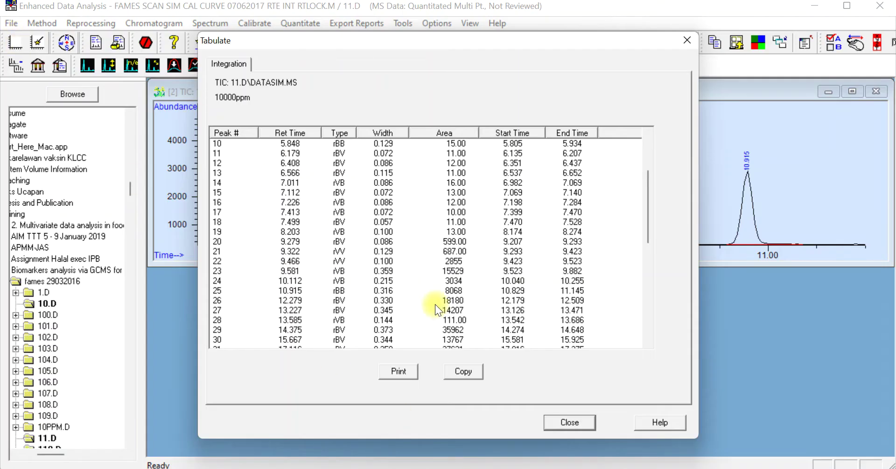
pyautogui.click(559, 421)
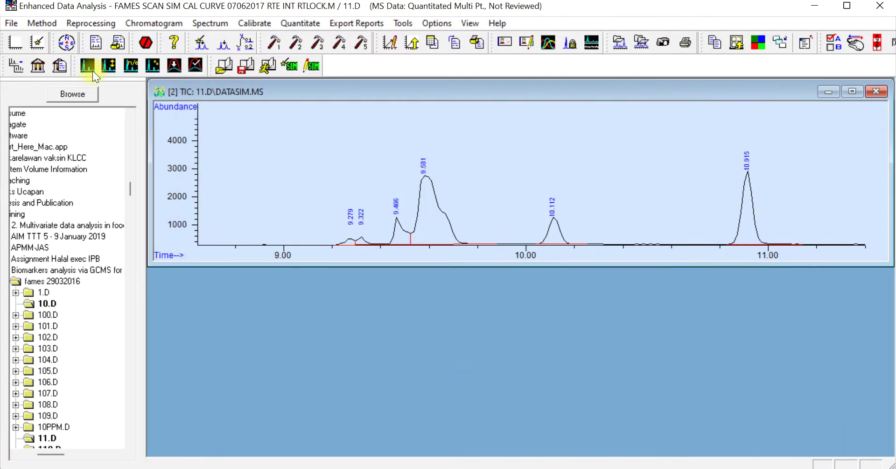
pyautogui.click(13, 24)
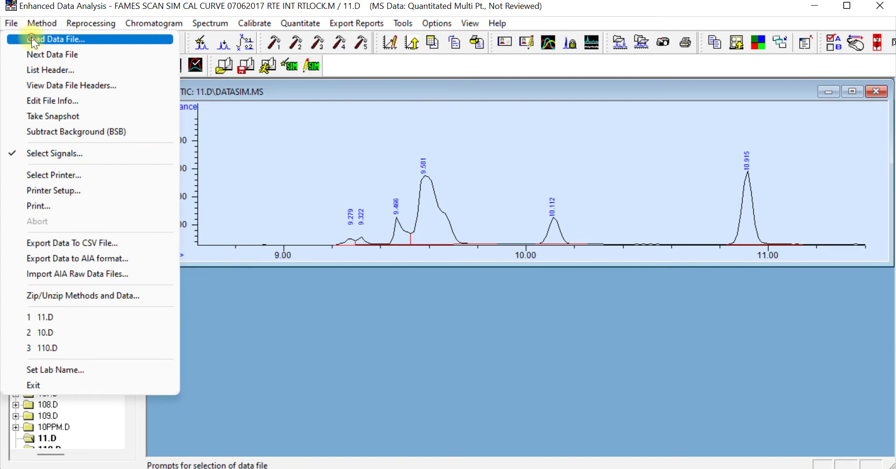
pyautogui.click(31, 37)
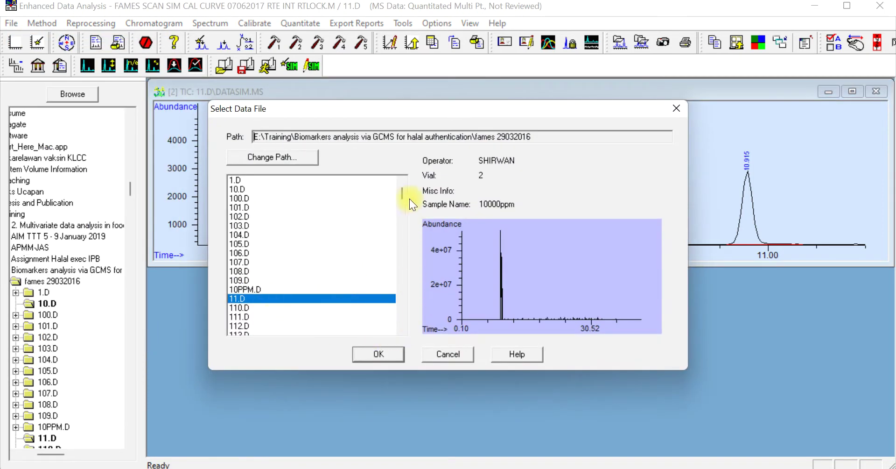
pyautogui.moveTo(402, 190); pyautogui.dragTo(402, 197)
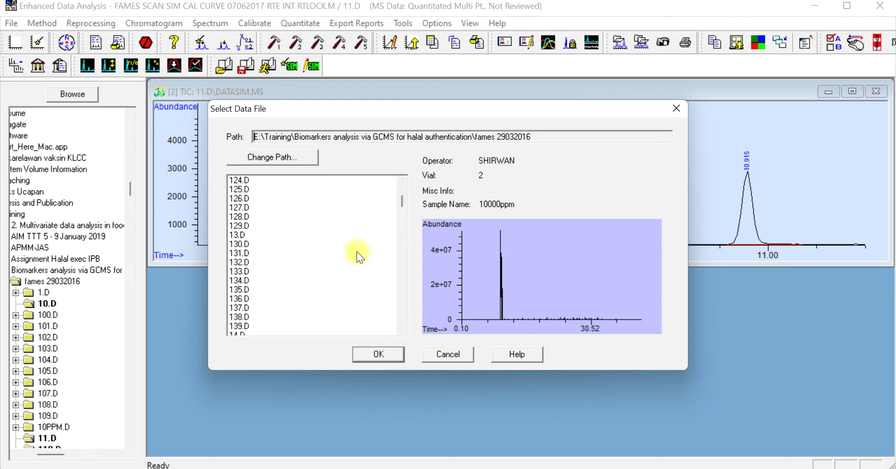
pyautogui.click(403, 182)
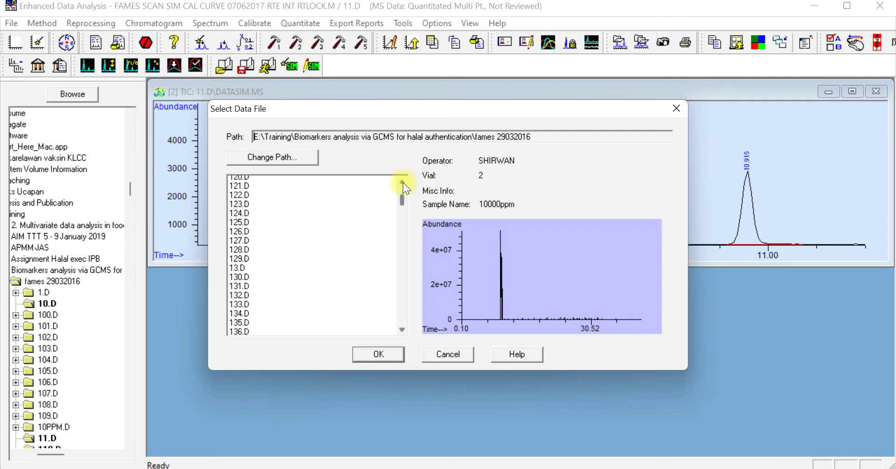
pyautogui.click(235, 180)
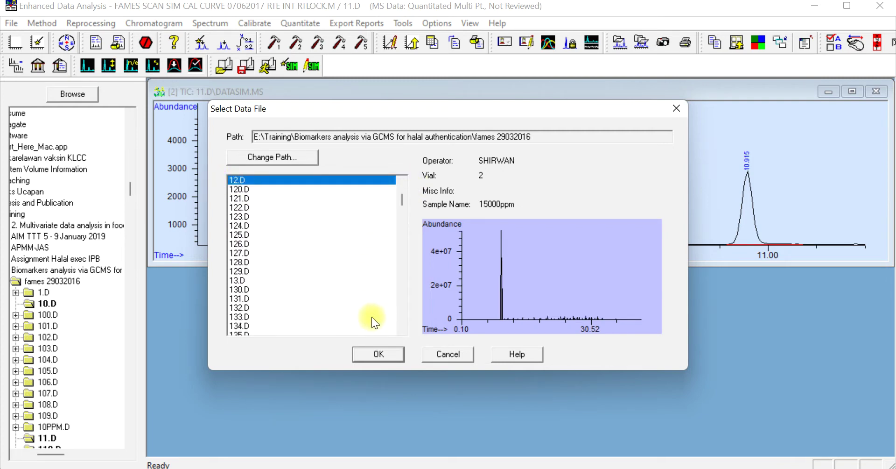
pyautogui.click(375, 356)
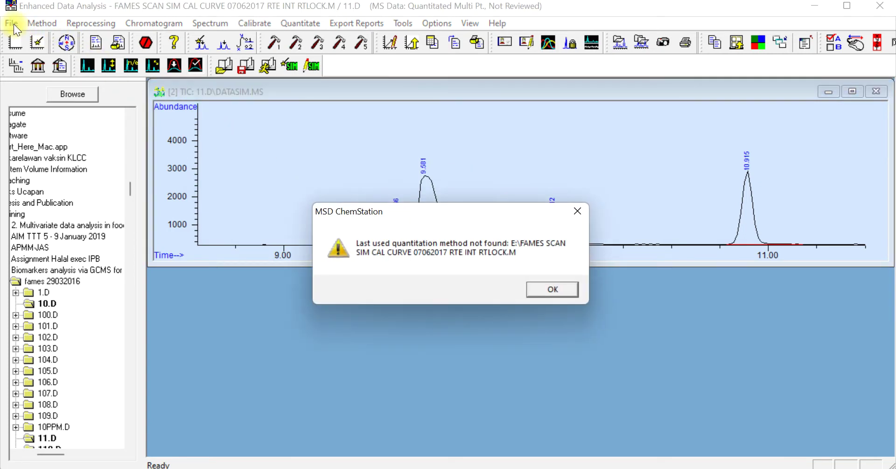
pyautogui.click(552, 289)
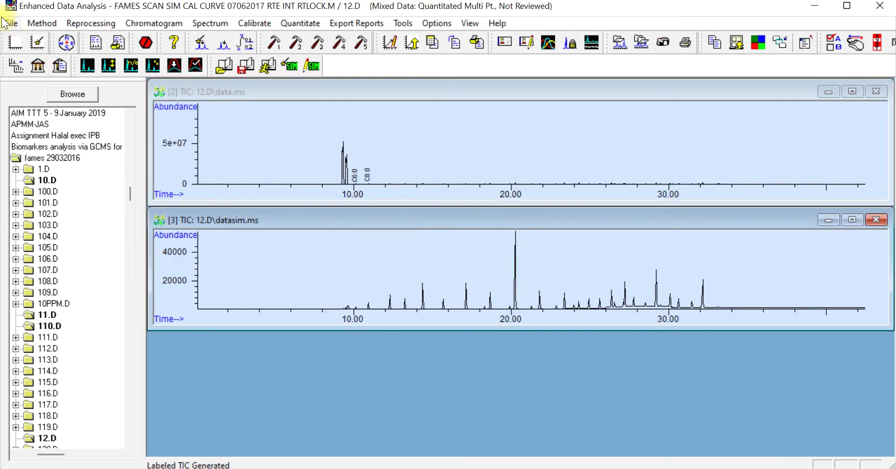
# Restrict the loaded signals of 12.D to DATASIM.MS, leaving out DATA.MS.
pyautogui.click(10, 24)
pyautogui.click(42, 153)
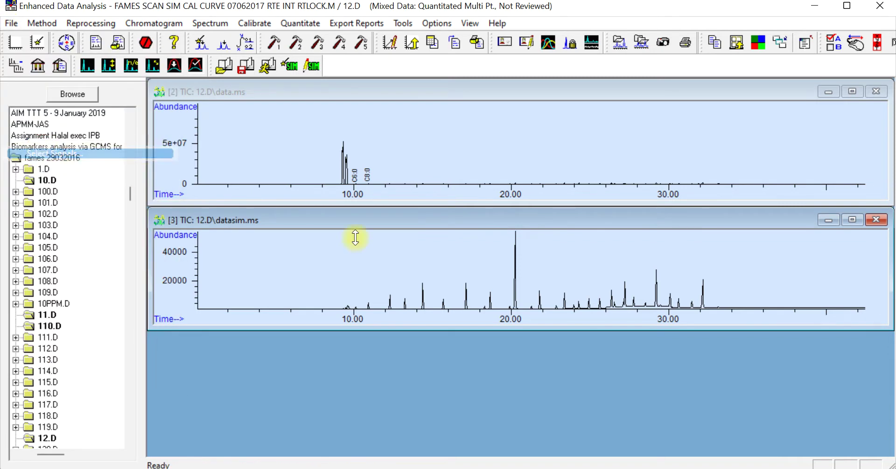
pyautogui.click(308, 217)
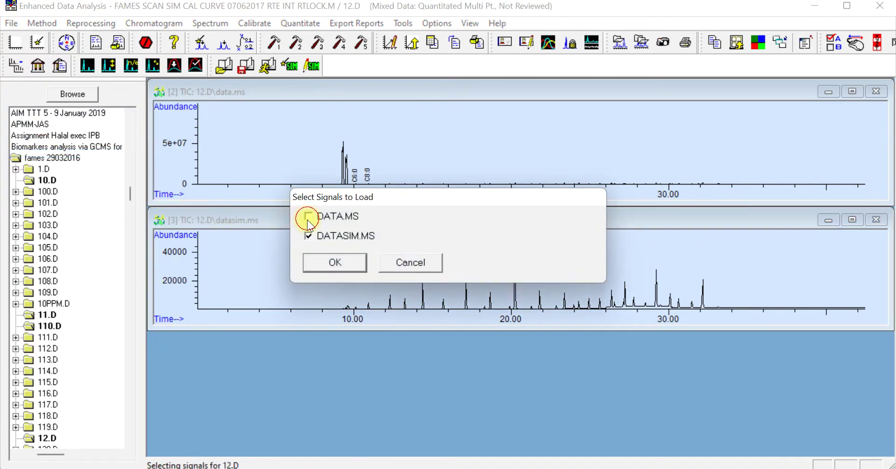
pyautogui.click(332, 261)
# Integrate the 12.D DATASIM.MS chromatogram with the low-abundance peaks between about 9 and 22 minutes in view.
pyautogui.moveTo(309, 228); pyautogui.dragTo(838, 254)
pyautogui.moveTo(228, 236); pyautogui.dragTo(549, 258)
pyautogui.moveTo(201, 222); pyautogui.dragTo(771, 257)
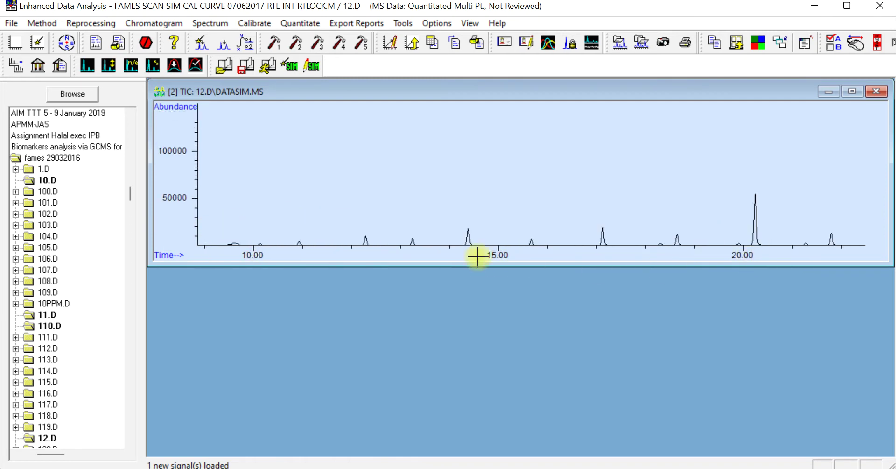
pyautogui.moveTo(214, 235); pyautogui.dragTo(853, 260)
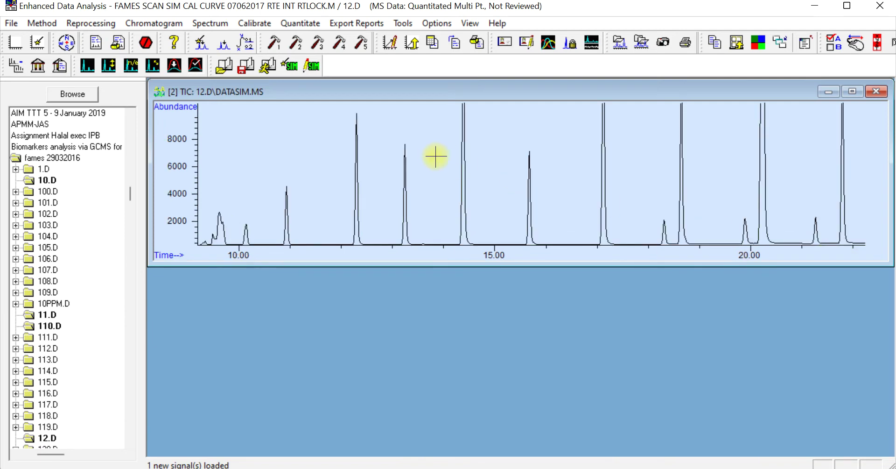
pyautogui.click(137, 24)
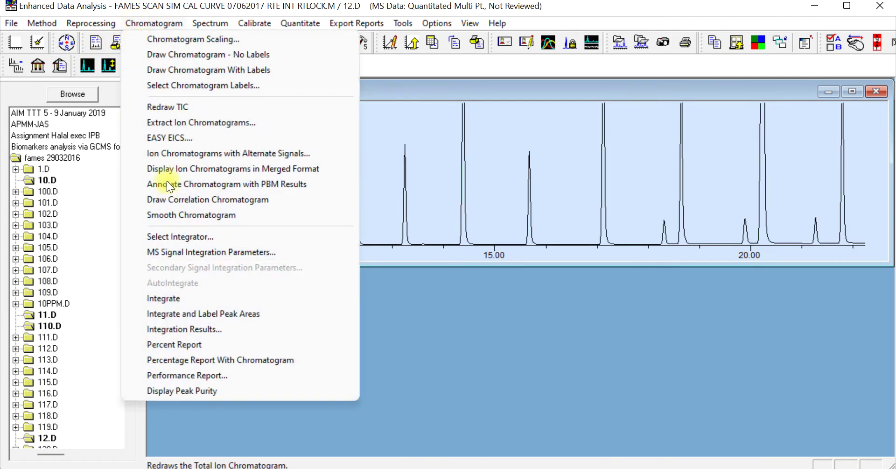
pyautogui.click(170, 299)
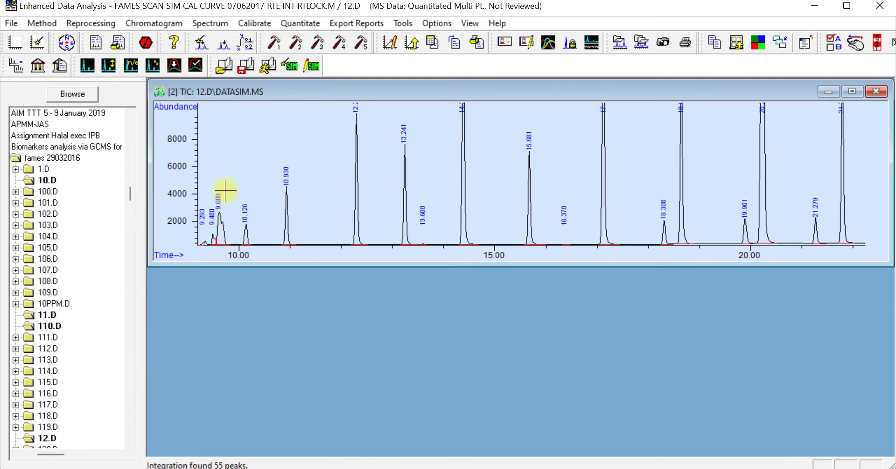
# Look up the area of the 10.126-minute peak in the 12.D integration results and return to the Excel workbook.
pyautogui.click(137, 22)
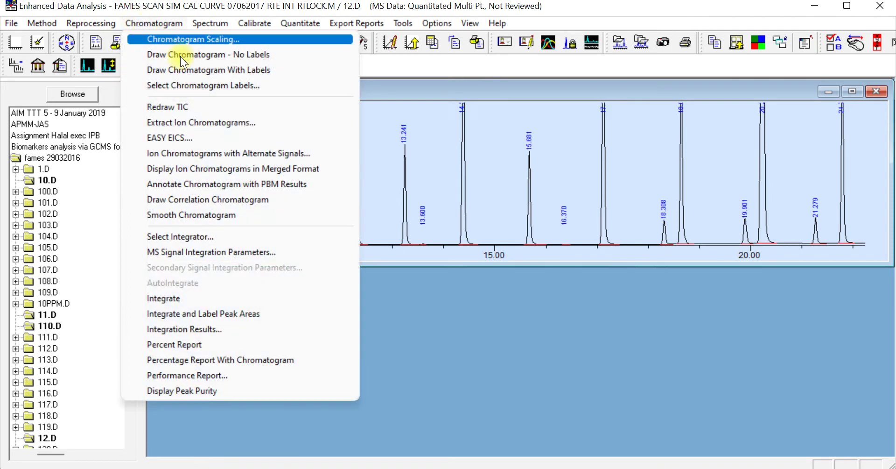
pyautogui.click(178, 329)
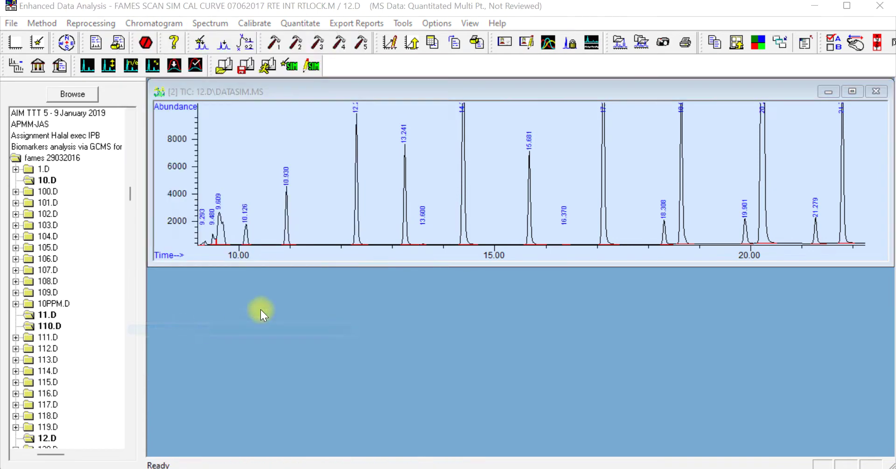
pyautogui.scroll(-2, 284, 250)
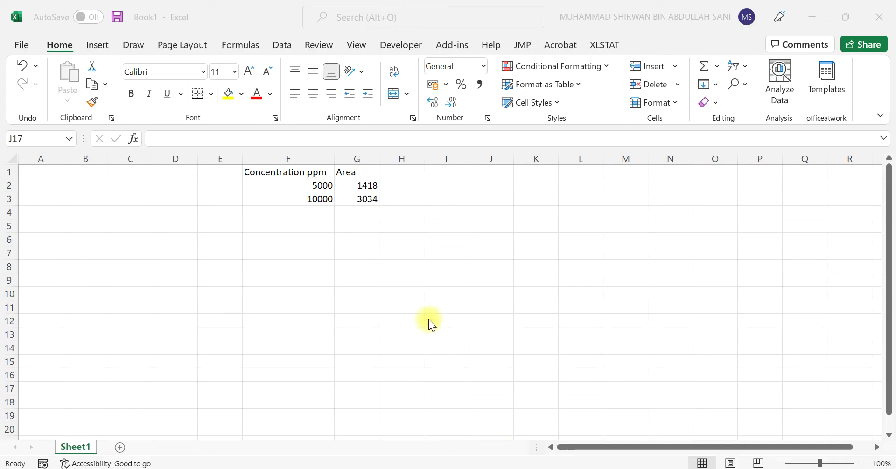
# Record the 15000 ppm standard in row 4, with area 4817 in G4 and concentration 15000 in F4.
pyautogui.click(367, 215)
pyautogui.write('4')
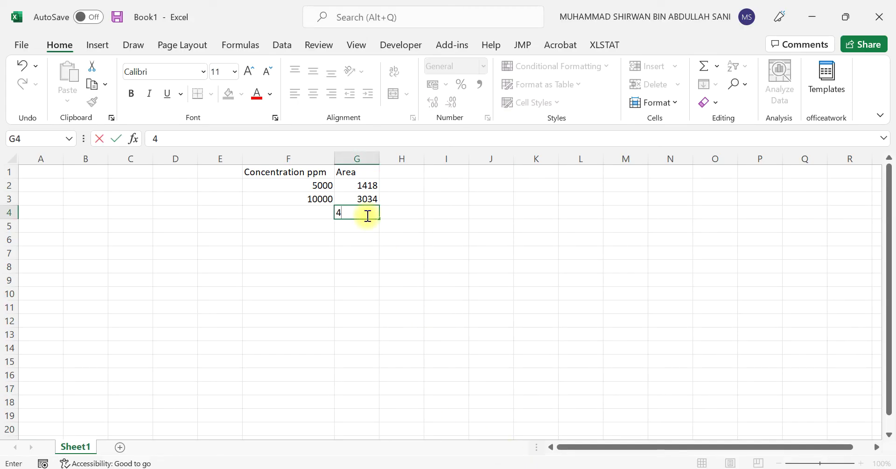
pyautogui.write('817')
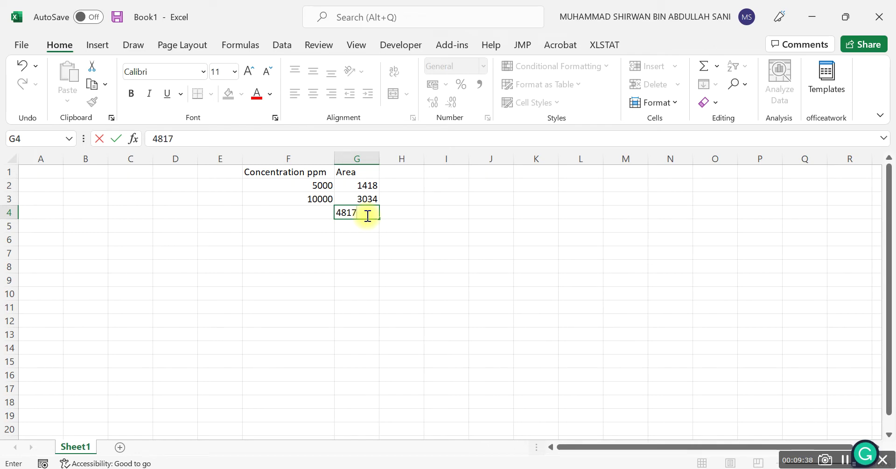
pyautogui.hotkey('alt', 'Tab')
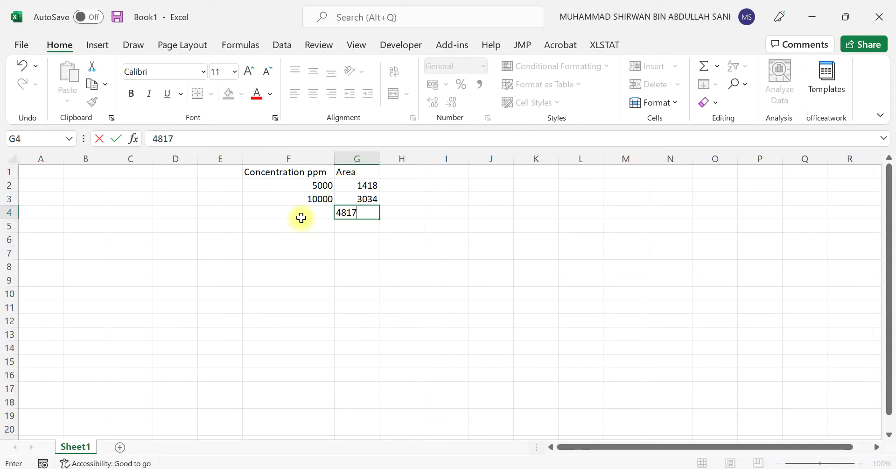
pyautogui.click(307, 215)
pyautogui.write('15000')
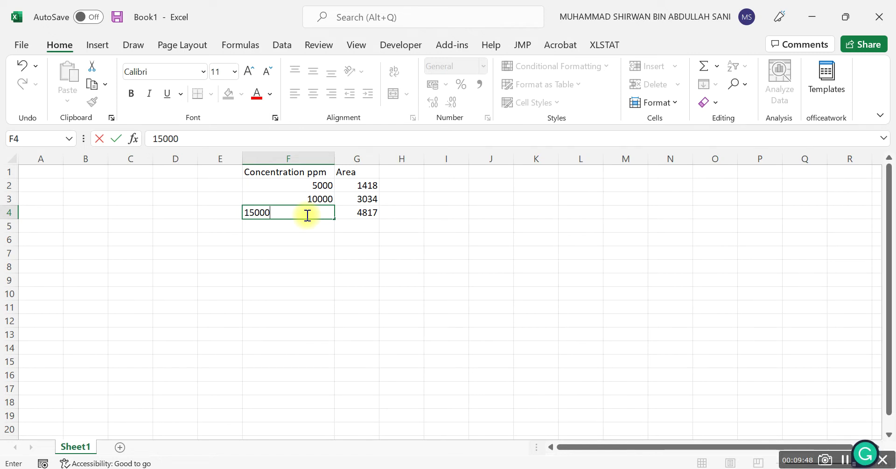
pyautogui.click(353, 324)
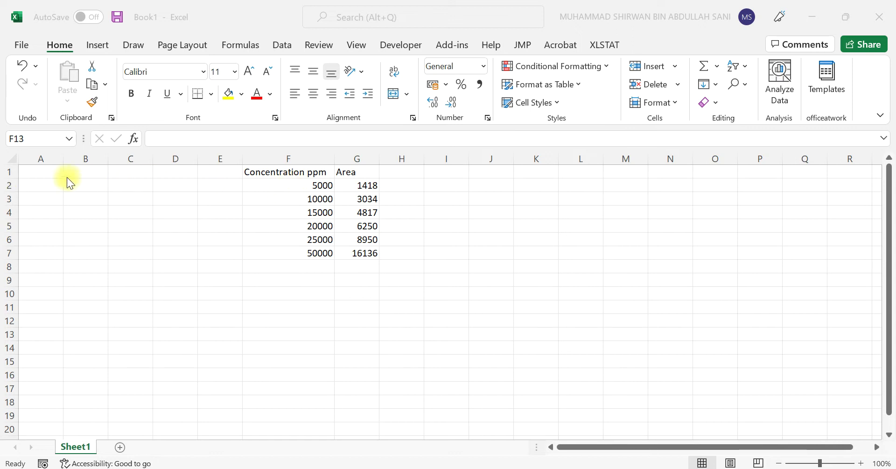
# Insert an empty row above the 5000 ppm standard and enter a concentration of 0 in F2.
pyautogui.click(14, 185)
pyautogui.rightClick(14, 185)
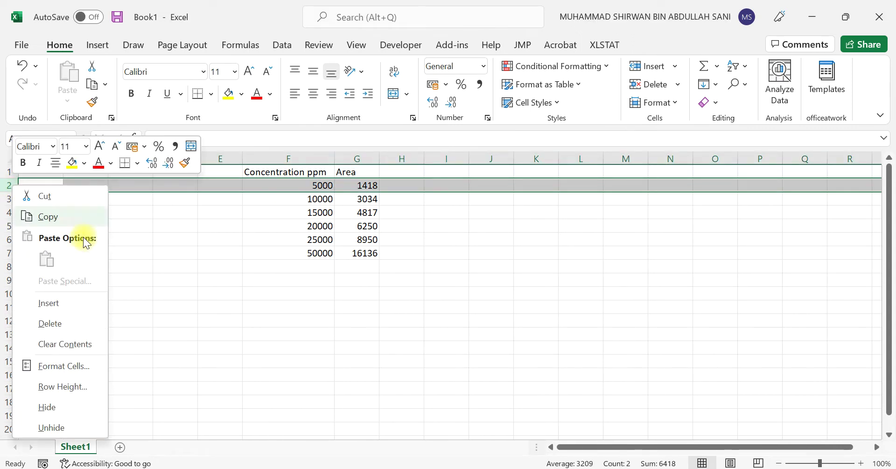
pyautogui.click(72, 302)
pyautogui.click(313, 185)
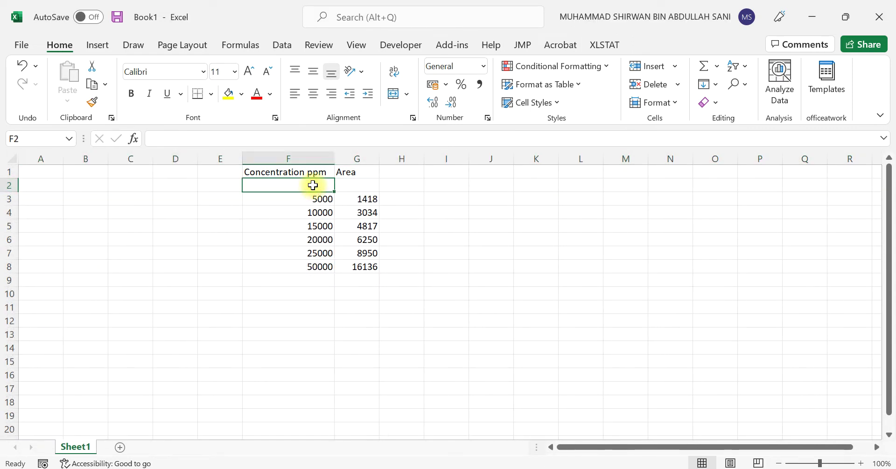
pyautogui.write('0')
pyautogui.click(439, 360)
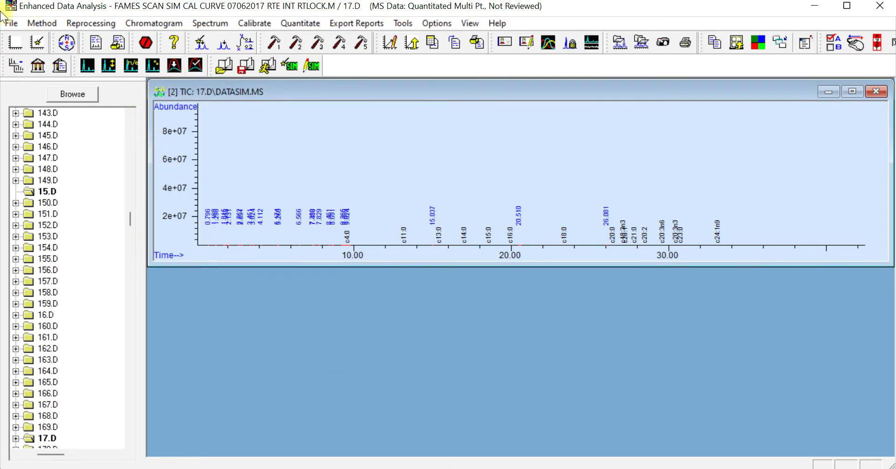
# Load the blank's data file 17.D and integrate its DATASIM.MS chromatogram.
pyautogui.click(6, 24)
pyautogui.click(28, 34)
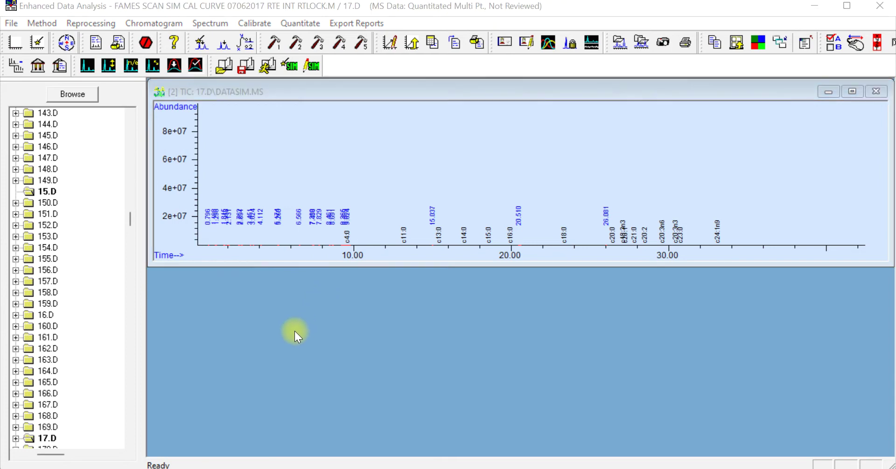
pyautogui.click(381, 357)
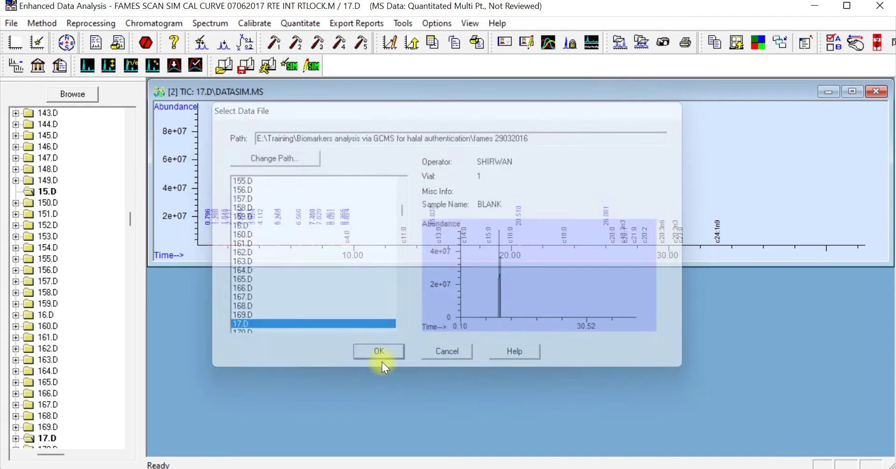
pyautogui.click(152, 23)
pyautogui.click(434, 276)
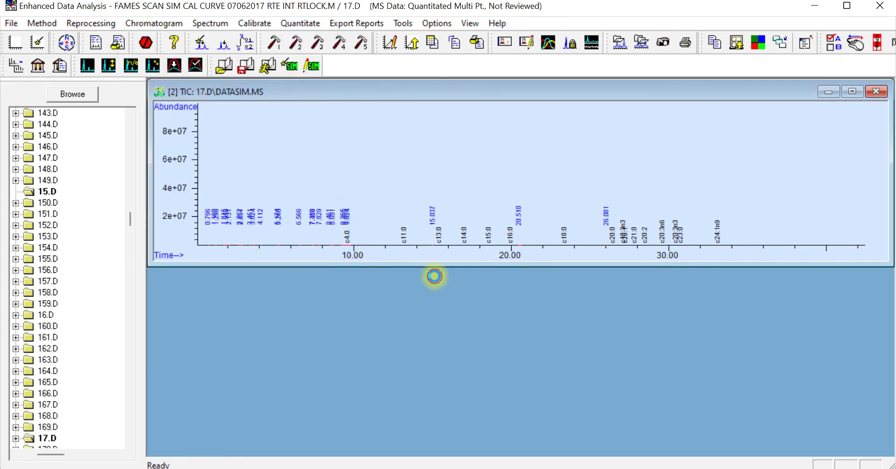
pyautogui.click(537, 290)
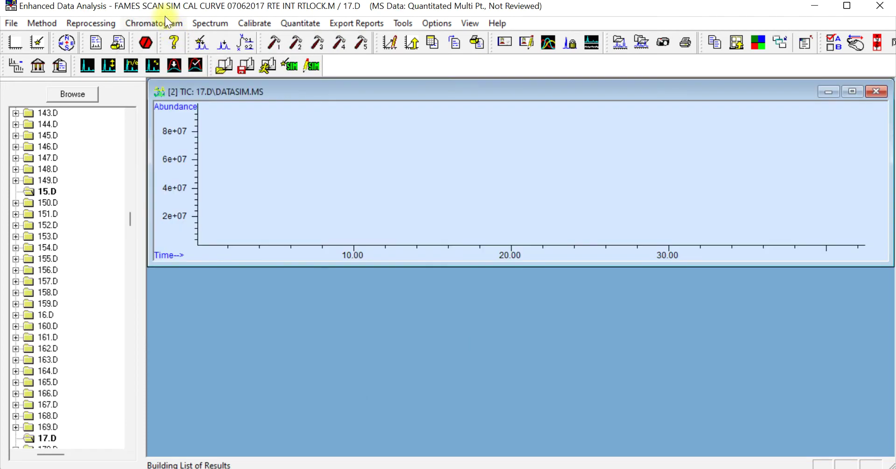
pyautogui.click(166, 24)
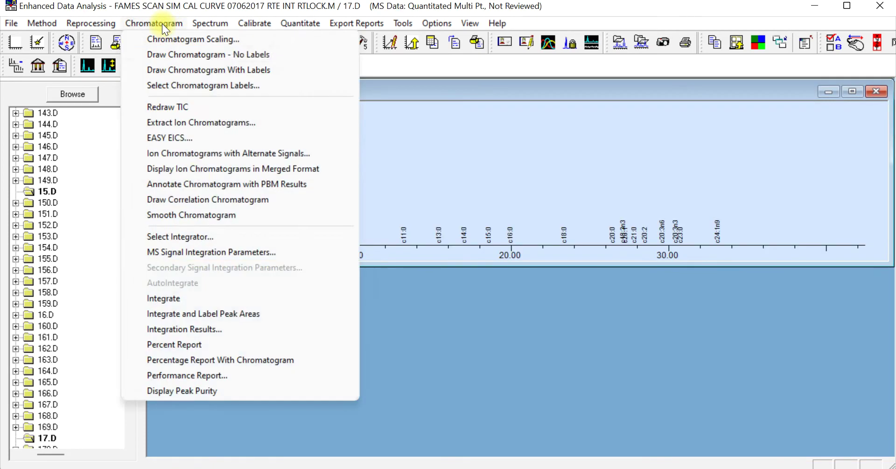
pyautogui.click(194, 298)
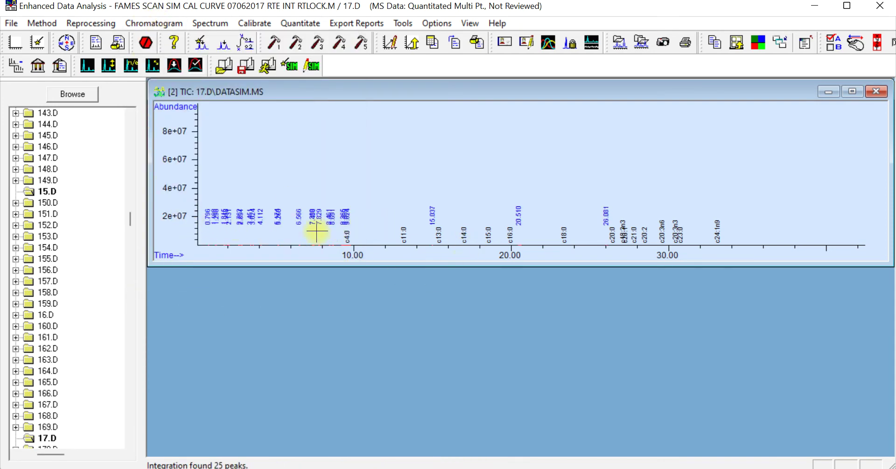
# Examine the 17.D chromatogram between about 8.5 and 14 minutes and check its integration results for a peak near 10.126 minutes.
pyautogui.moveTo(329, 207); pyautogui.dragTo(418, 257)
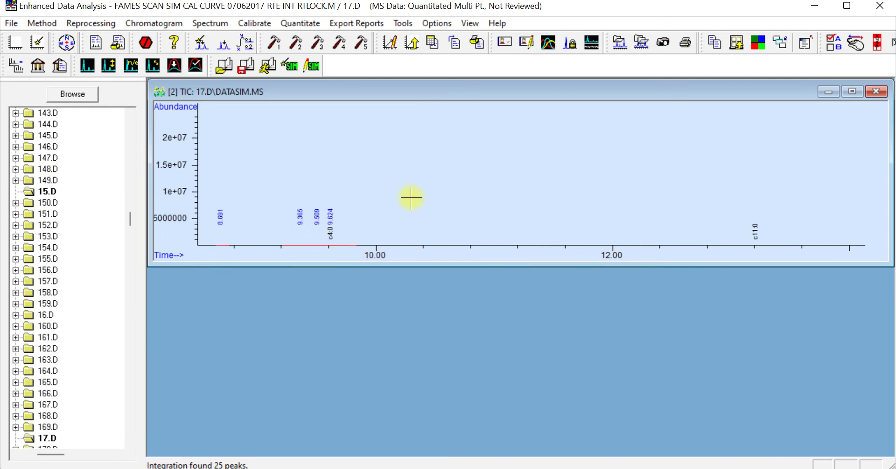
pyautogui.doubleClick(372, 211)
pyautogui.click(154, 23)
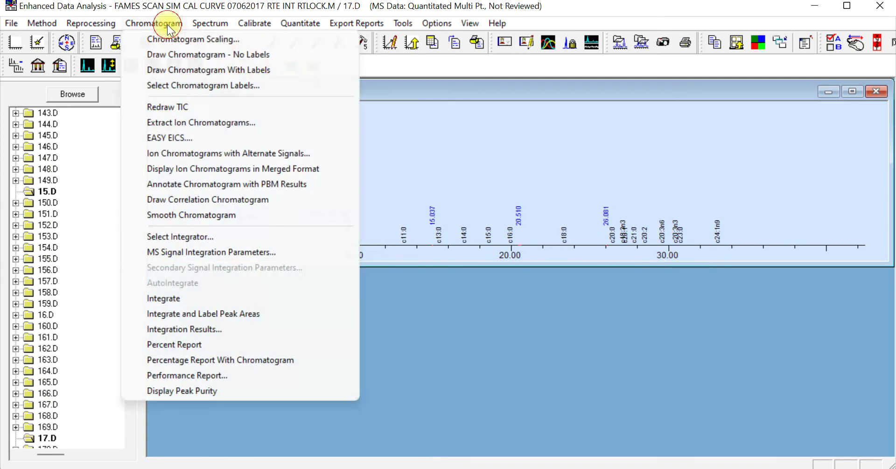
pyautogui.click(183, 329)
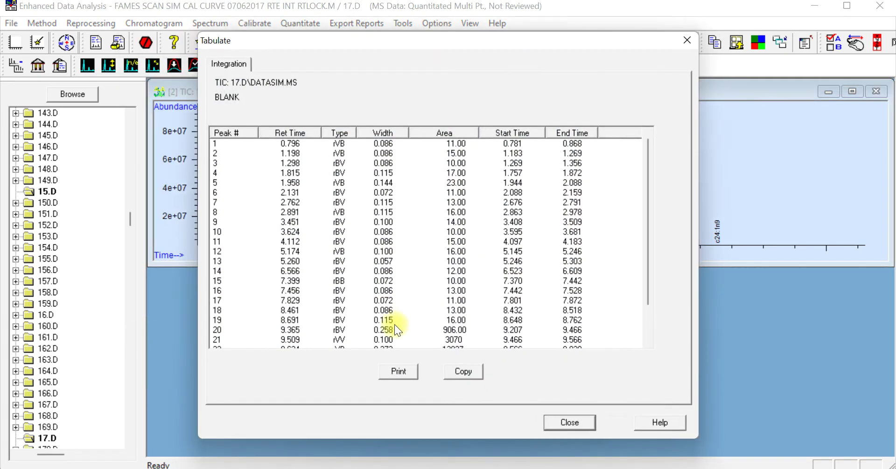
pyautogui.scroll(-2, 282, 312)
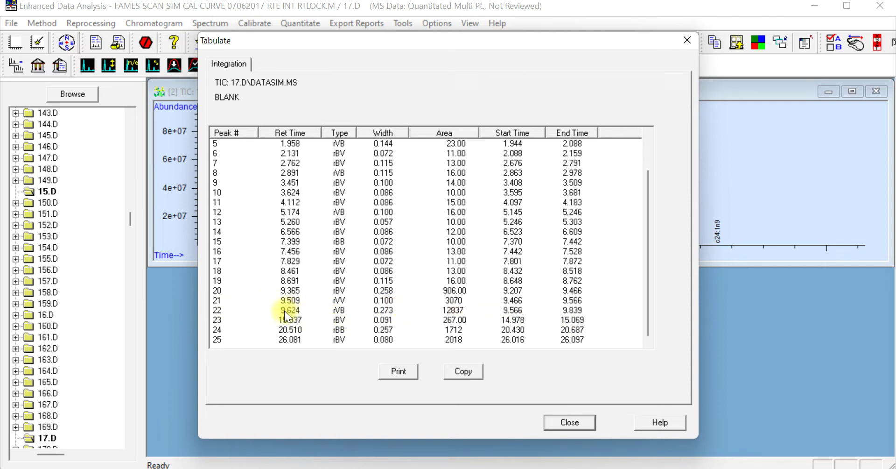
pyautogui.click(572, 423)
# Return to the Excel workbook and record an area of 0 for the blank in G2.
pyautogui.hotkey('alt', 'Tab')
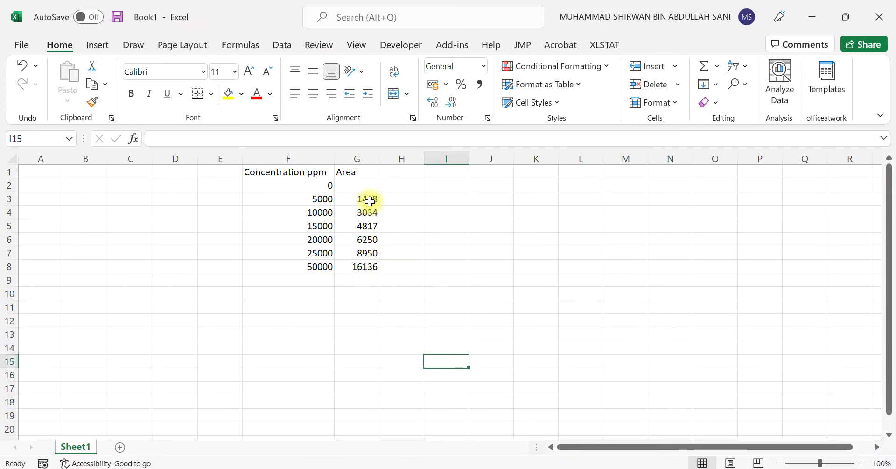
pyautogui.click(366, 189)
pyautogui.write('0')
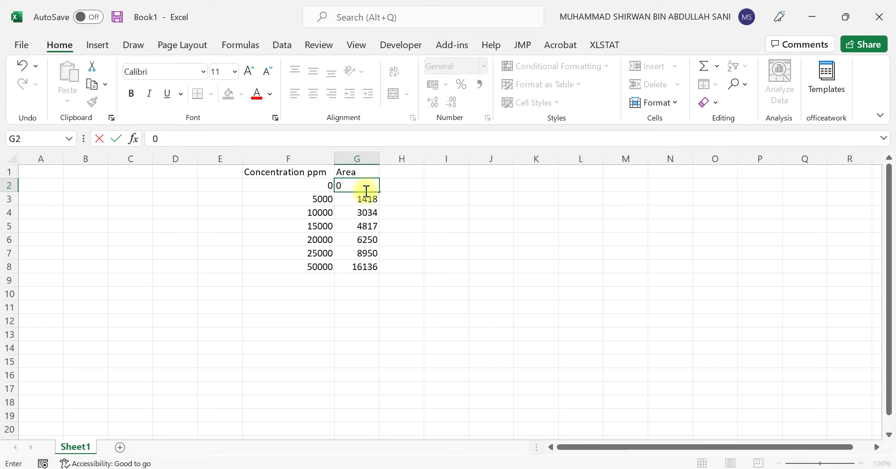
pyautogui.click(374, 320)
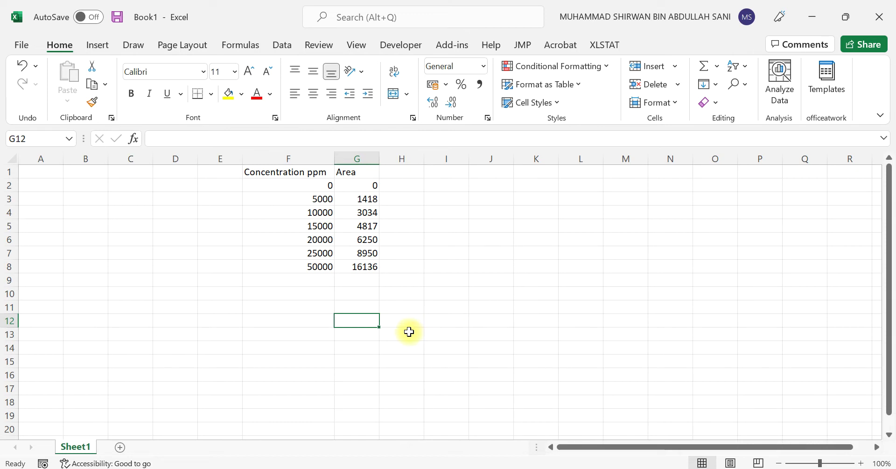
# Insert a markers-only scatter chart of the concentration and area data in F2:G8 and place it beside the table.
pyautogui.moveTo(290, 184); pyautogui.dragTo(352, 265)
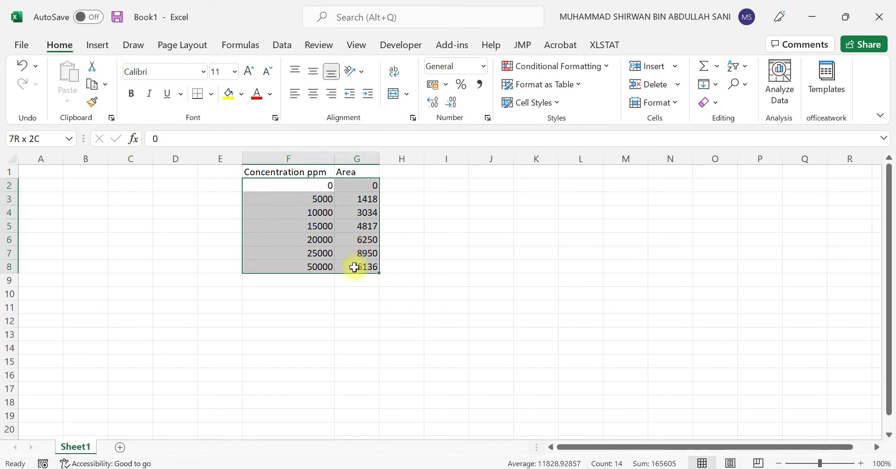
pyautogui.click(101, 44)
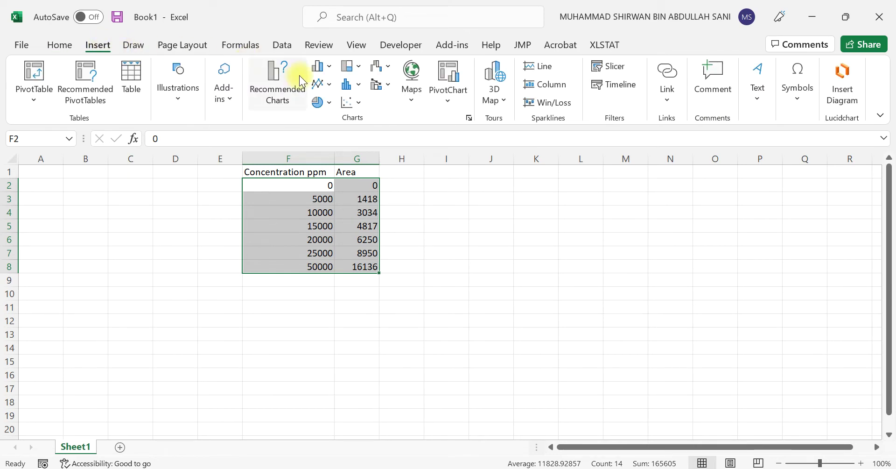
pyautogui.click(352, 102)
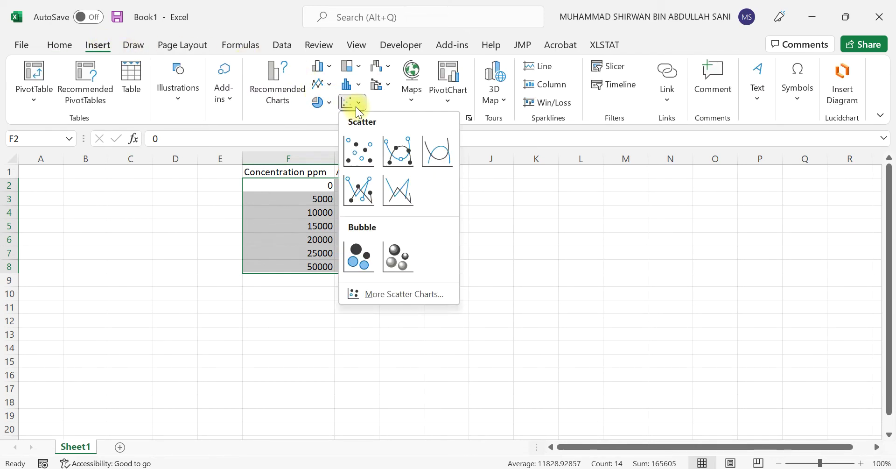
pyautogui.click(373, 149)
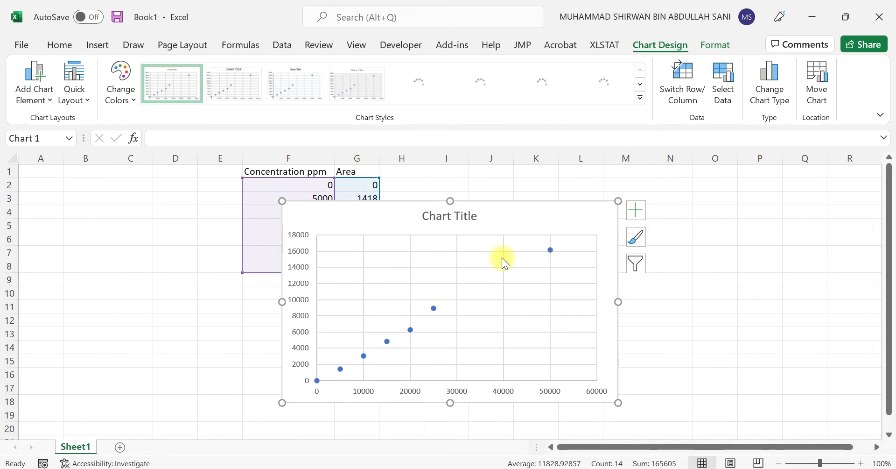
pyautogui.moveTo(514, 212); pyautogui.dragTo(516, 188)
# Change the scatter chart's title to "Hexanoic acid calibration curve".
pyautogui.click(584, 194)
pyautogui.click(595, 192)
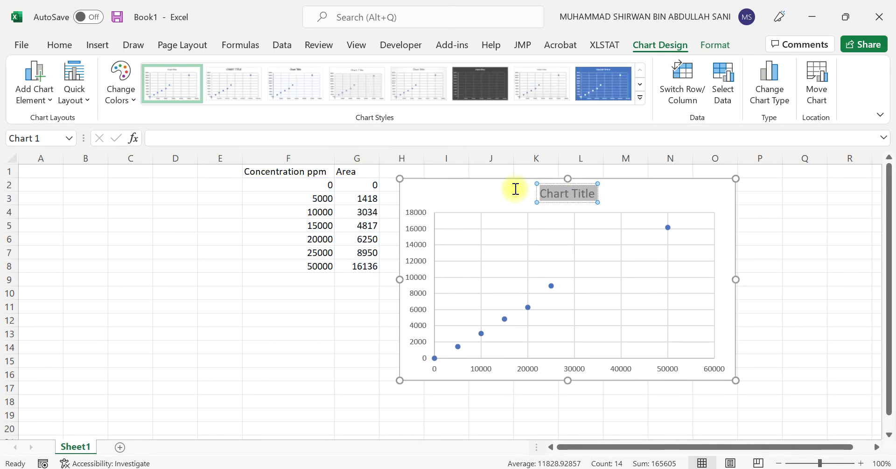
pyautogui.write('Xe')
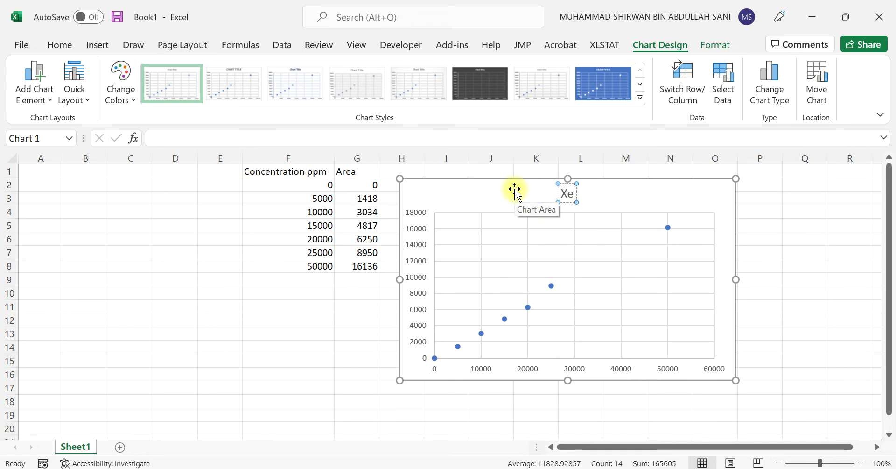
pyautogui.press('BackSpace')
pyautogui.press('BackSpace')
pyautogui.write('Hexanoic acid')
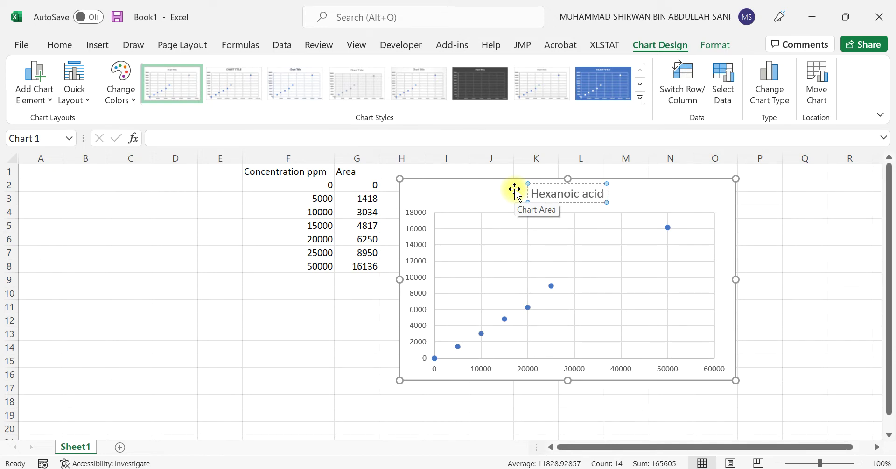
pyautogui.write('c')
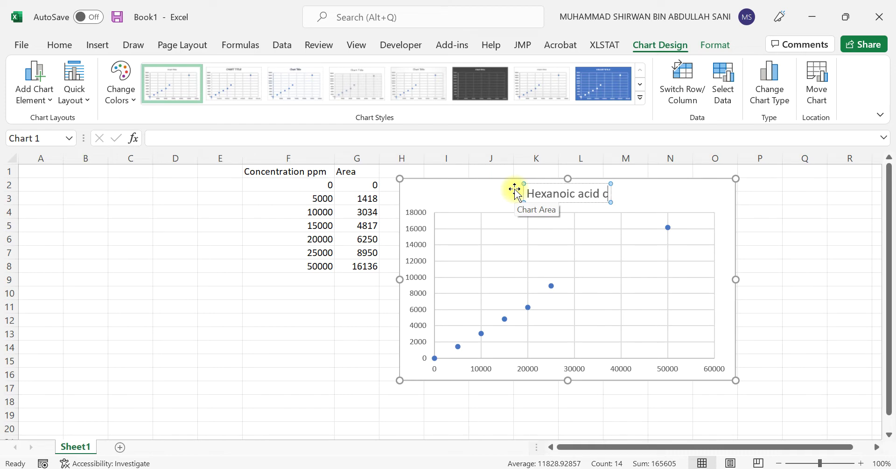
pyautogui.write('once')
pyautogui.press('BackSpace')
pyautogui.press('BackSpace')
pyautogui.press('BackSpace')
pyautogui.press('BackSpace')
pyautogui.write('ali')
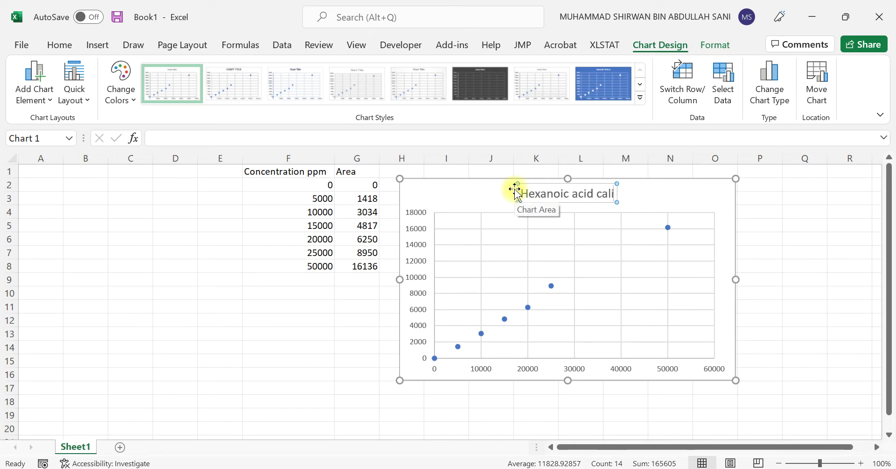
pyautogui.write('bration curve')
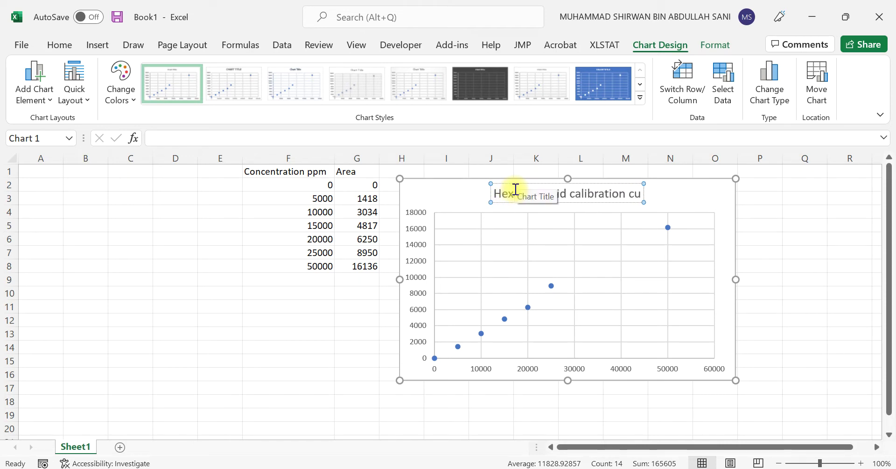
pyautogui.click(423, 205)
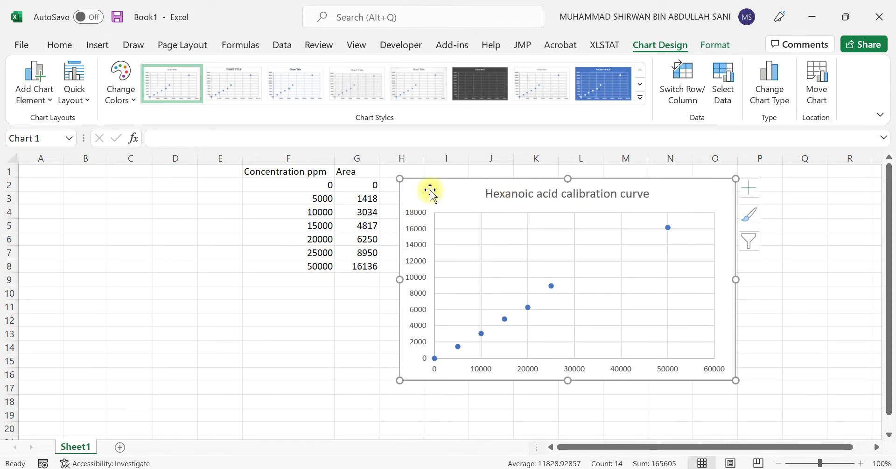
# Add a primary horizontal axis title to the chart reading "Concentration, ppm".
pyautogui.click(39, 93)
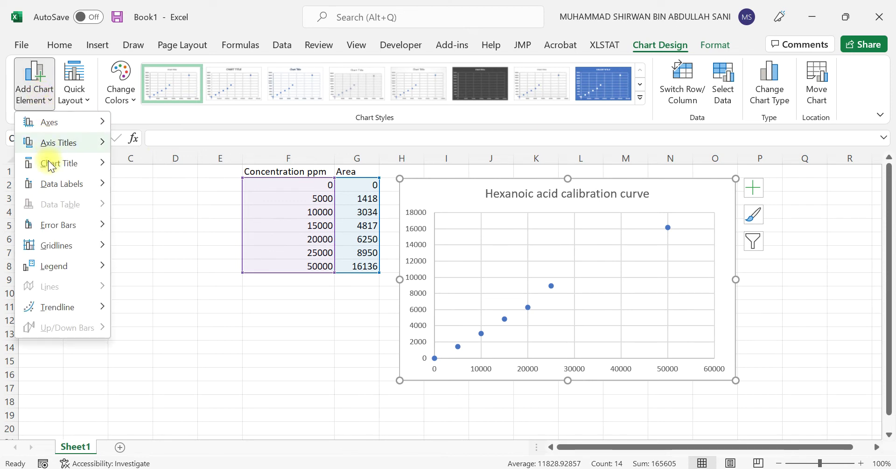
pyautogui.moveTo(61, 142)
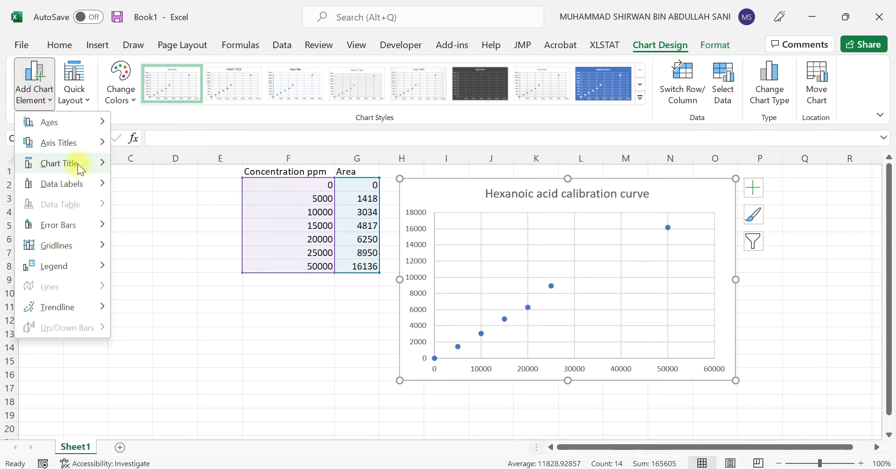
pyautogui.moveTo(80, 183)
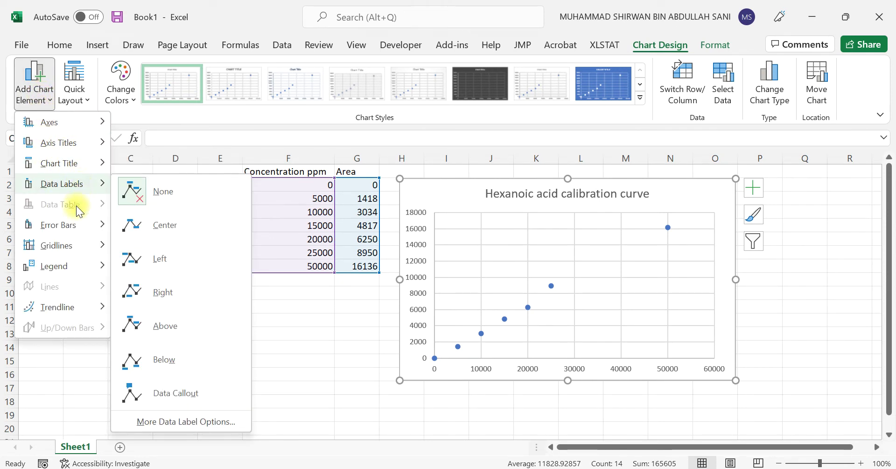
pyautogui.moveTo(113, 145)
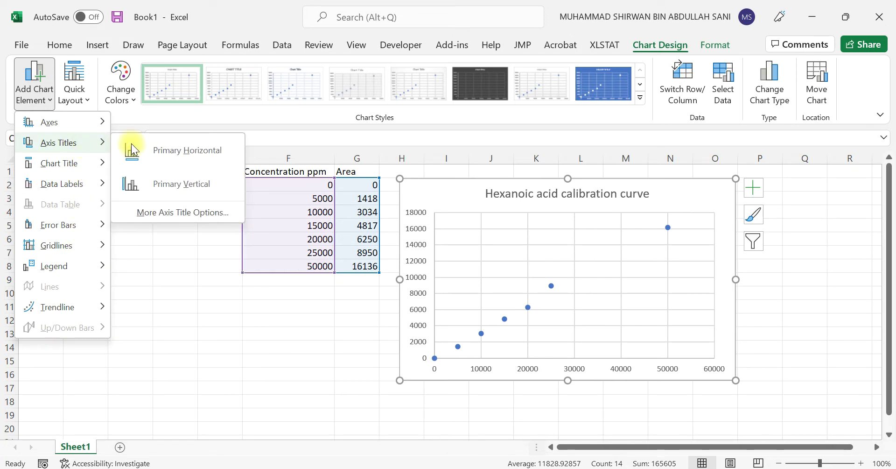
pyautogui.click(180, 151)
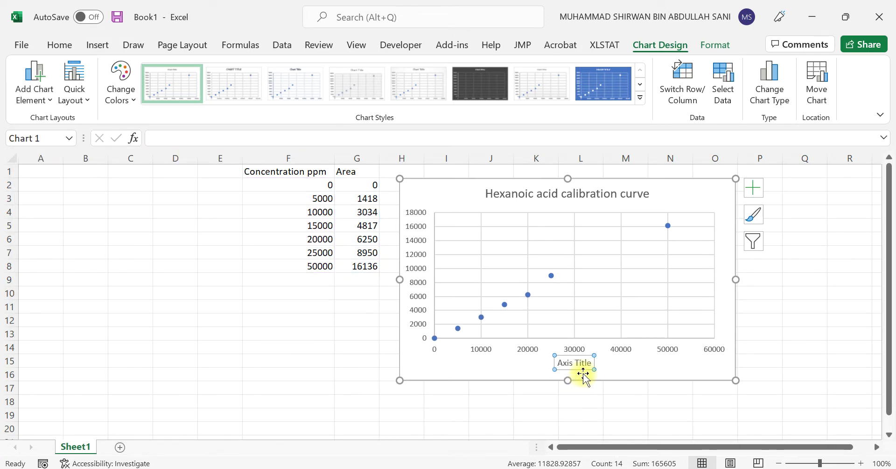
pyautogui.moveTo(591, 364); pyautogui.dragTo(562, 364)
pyautogui.rightClick(562, 364)
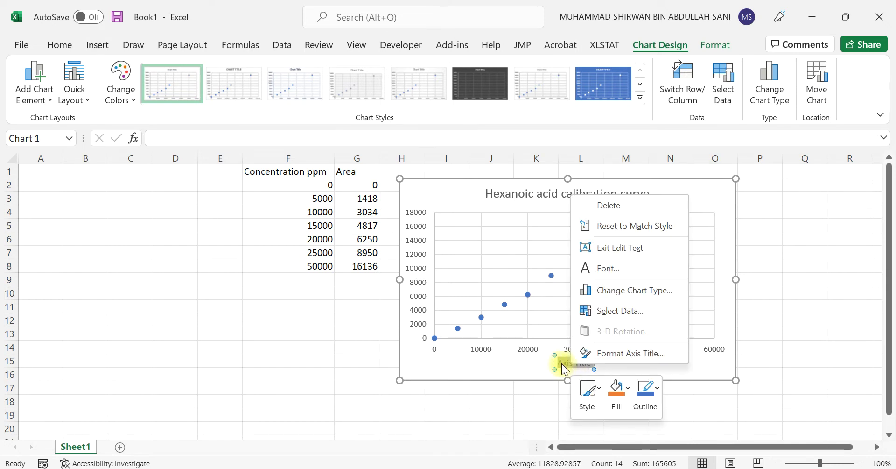
pyautogui.click(562, 363)
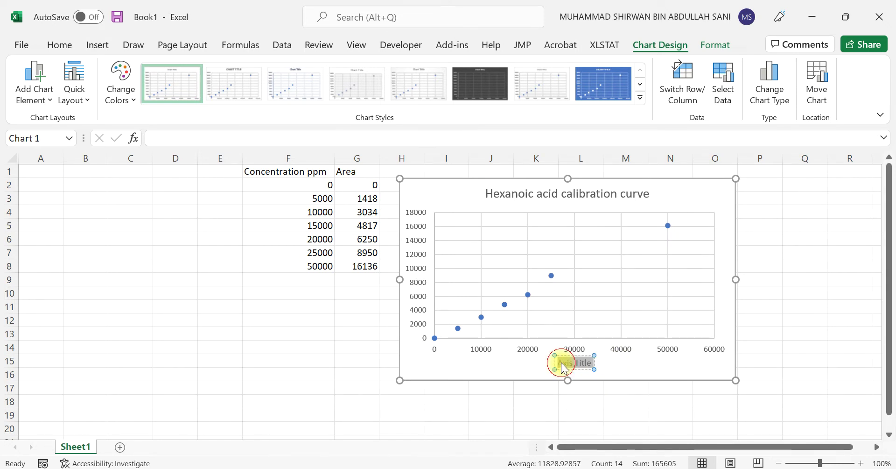
pyautogui.write('Con')
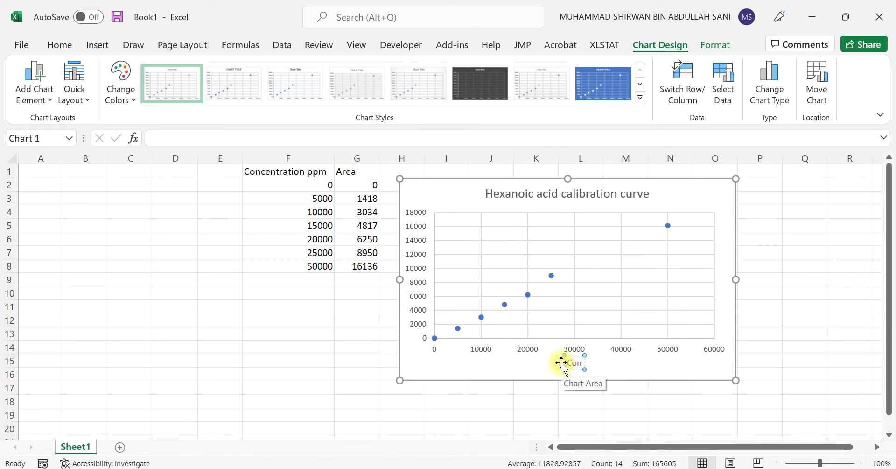
pyautogui.write('centratio')
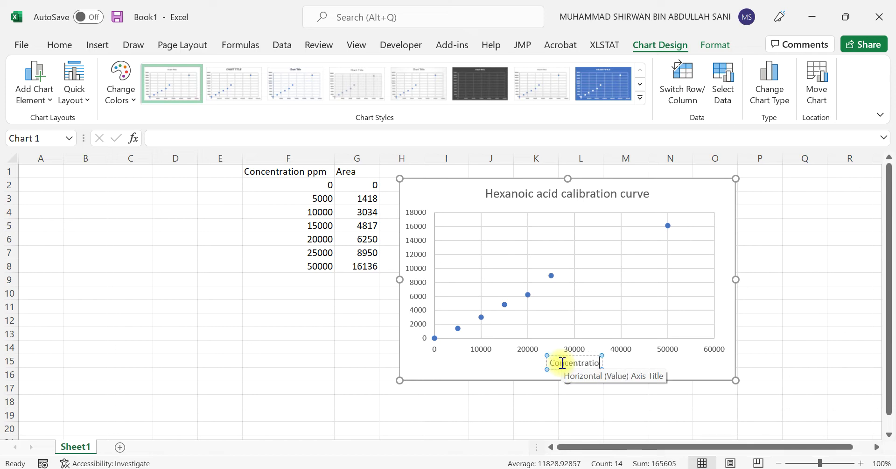
pyautogui.write('n , ppm')
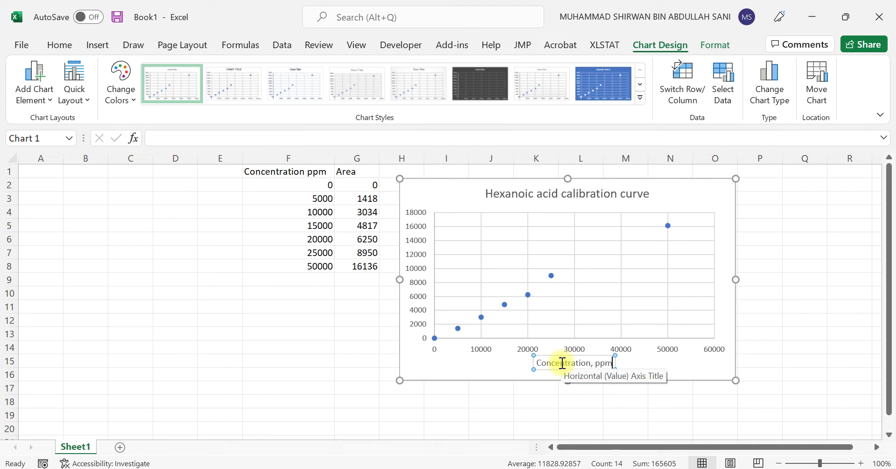
# Add a primary vertical axis title to the chart reading "Peak area".
pyautogui.click(44, 101)
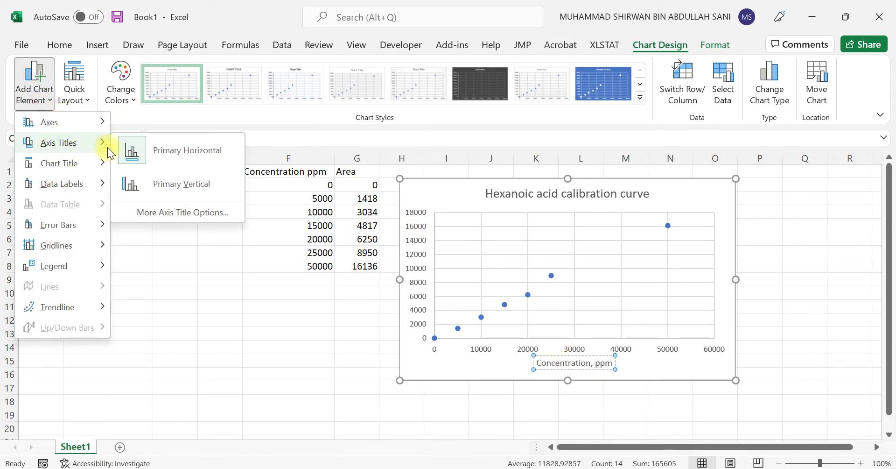
pyautogui.click(152, 178)
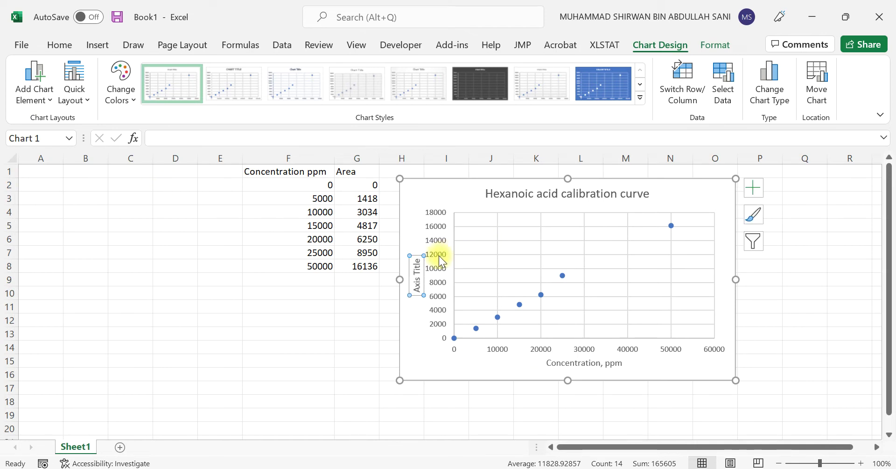
pyautogui.moveTo(416, 260); pyautogui.dragTo(420, 288)
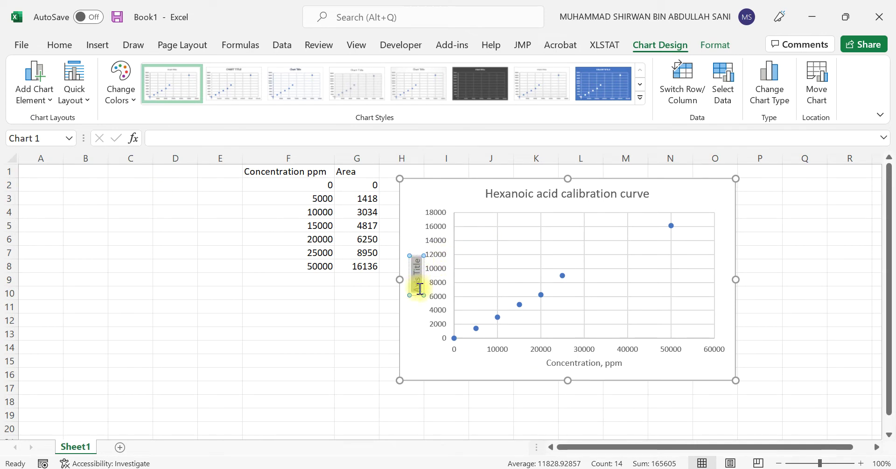
pyautogui.write('Area')
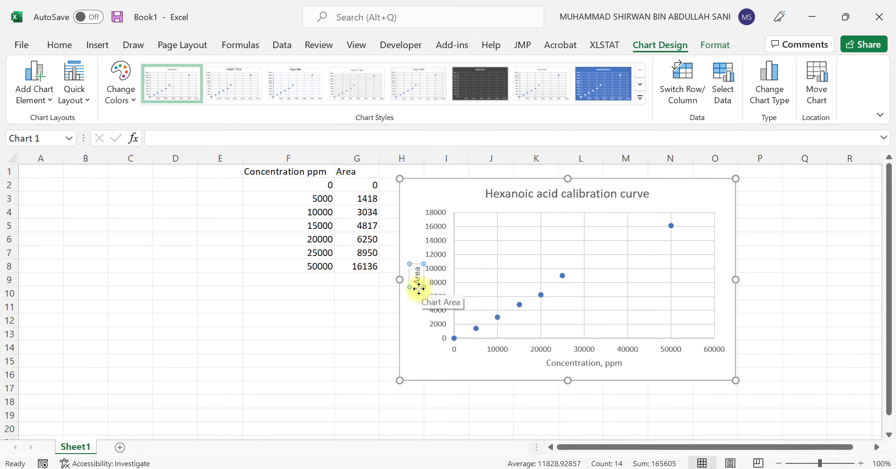
pyautogui.click(417, 285)
pyautogui.write('Peak')
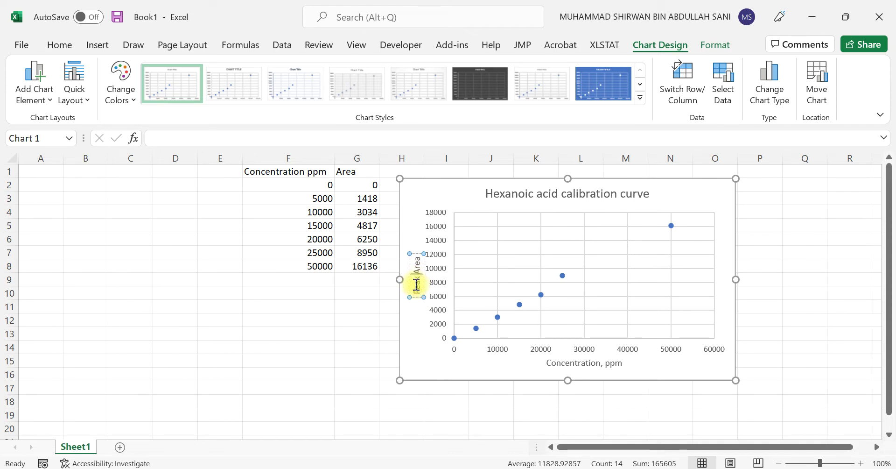
pyautogui.press('Delete')
pyautogui.write('a')
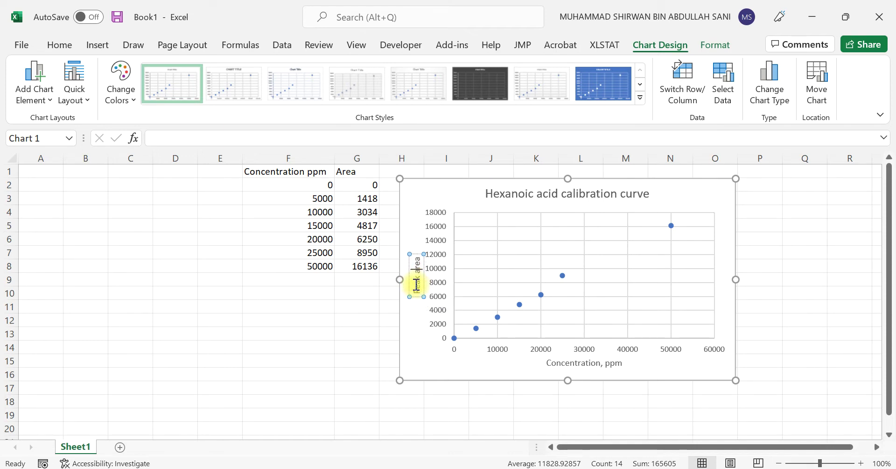
pyautogui.click(416, 356)
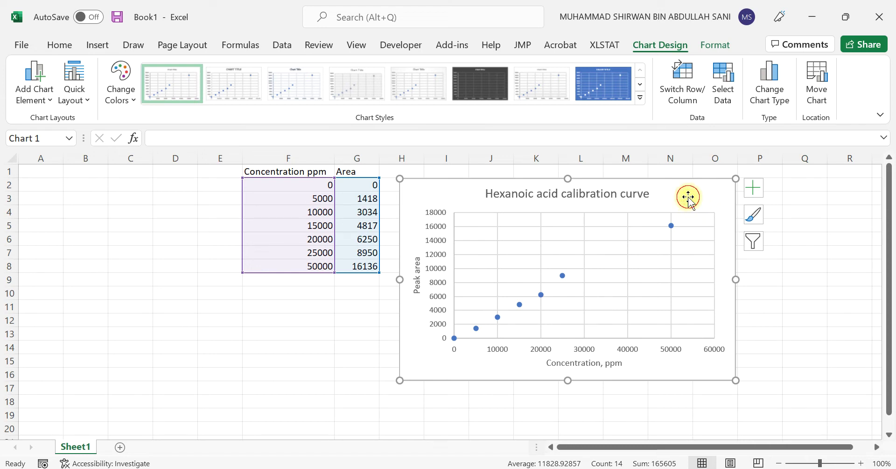
# Add a linear trendline to the calibration chart, displaying its equation and R-squared value on the chart.
pyautogui.click(37, 96)
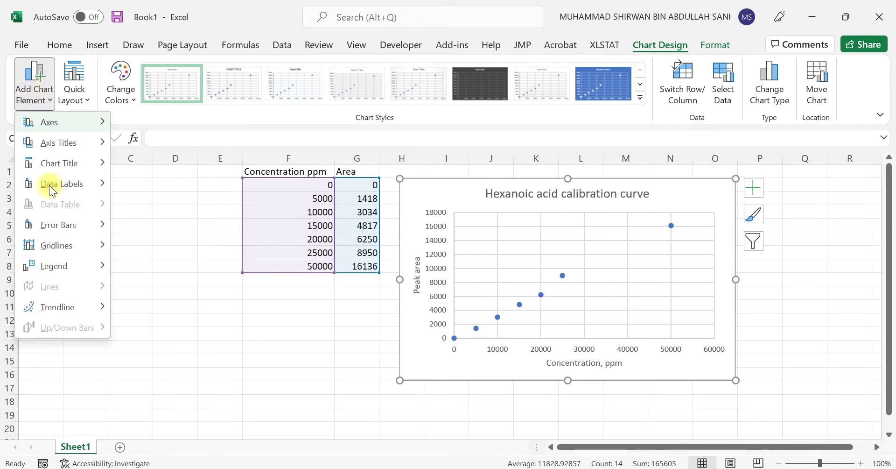
pyautogui.moveTo(77, 304)
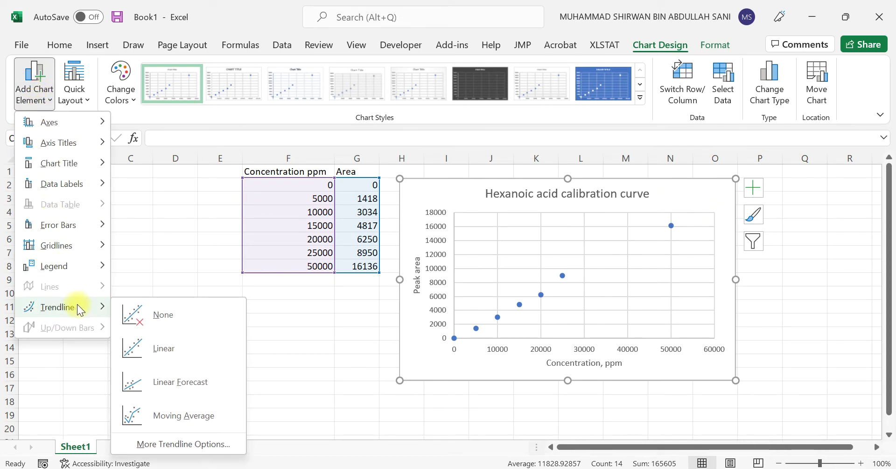
pyautogui.click(180, 442)
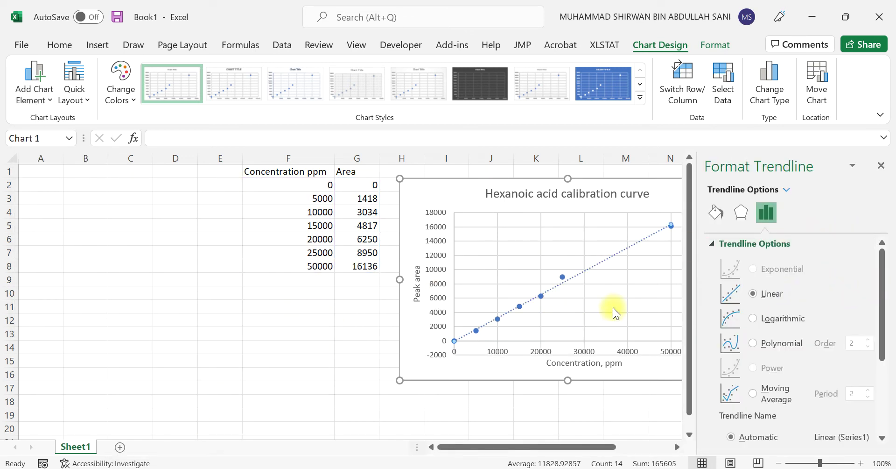
pyautogui.moveTo(884, 290); pyautogui.dragTo(881, 360)
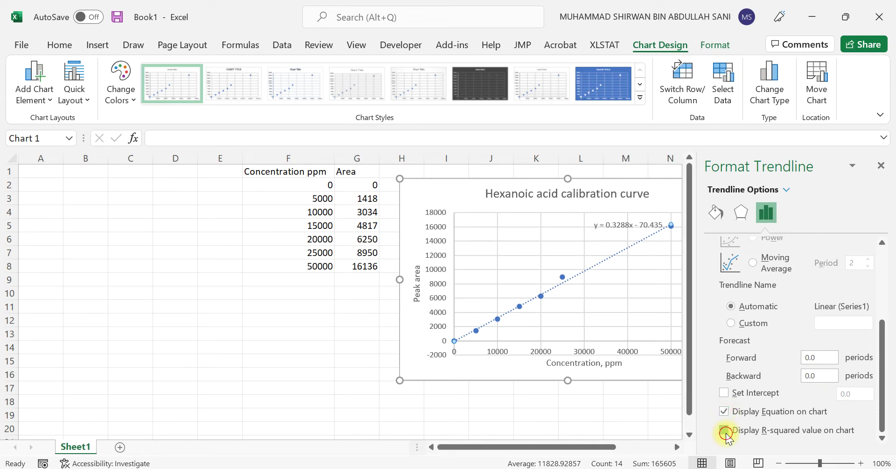
pyautogui.click(881, 165)
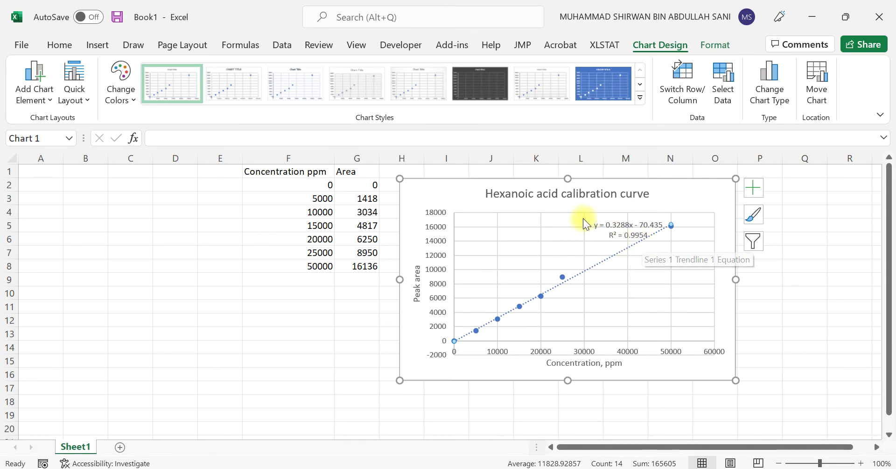
pyautogui.click(619, 218)
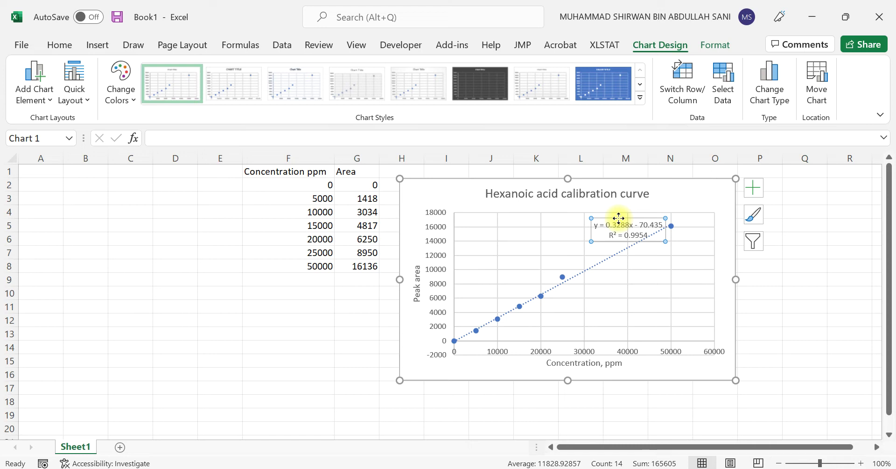
# Enter the heading "Calibration curve equation" in cell E10.
pyautogui.click(227, 296)
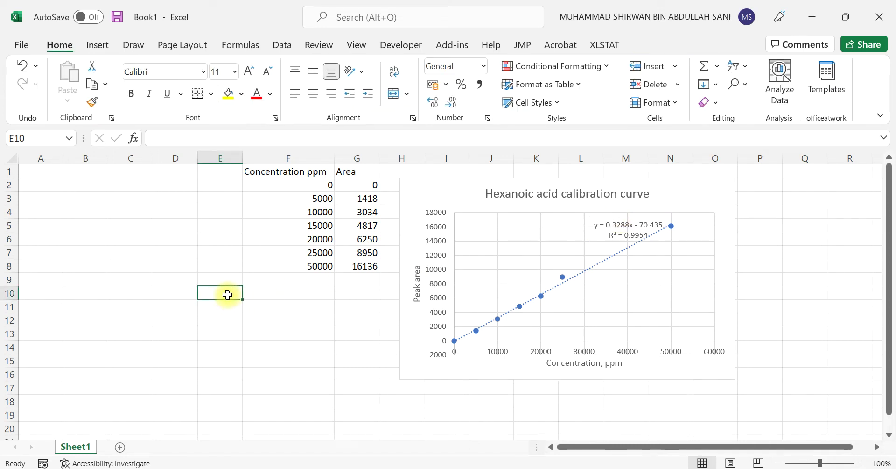
pyautogui.click(225, 294)
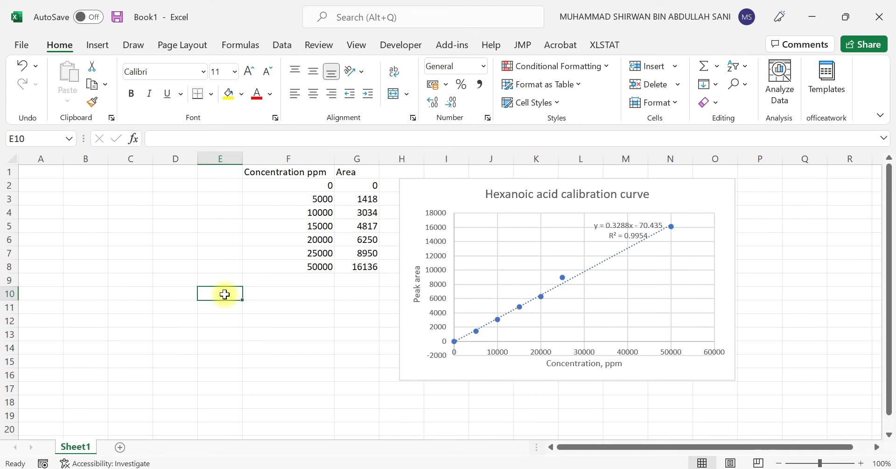
pyautogui.write('CAlibration ')
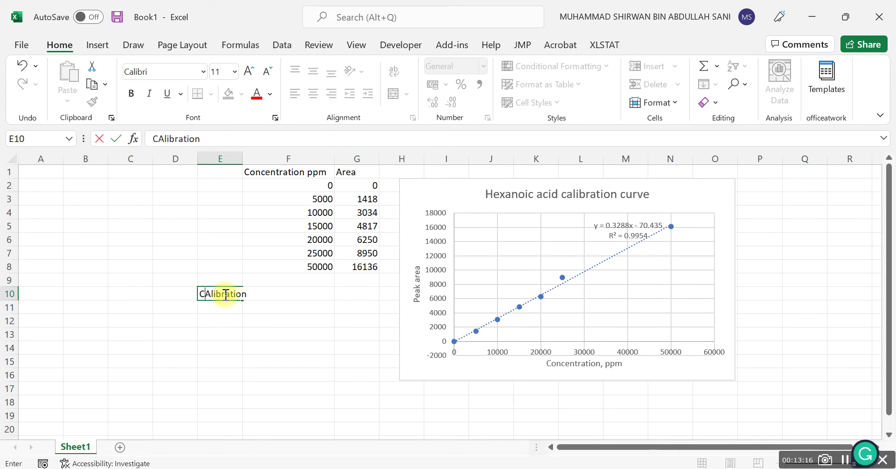
pyautogui.write('curve ')
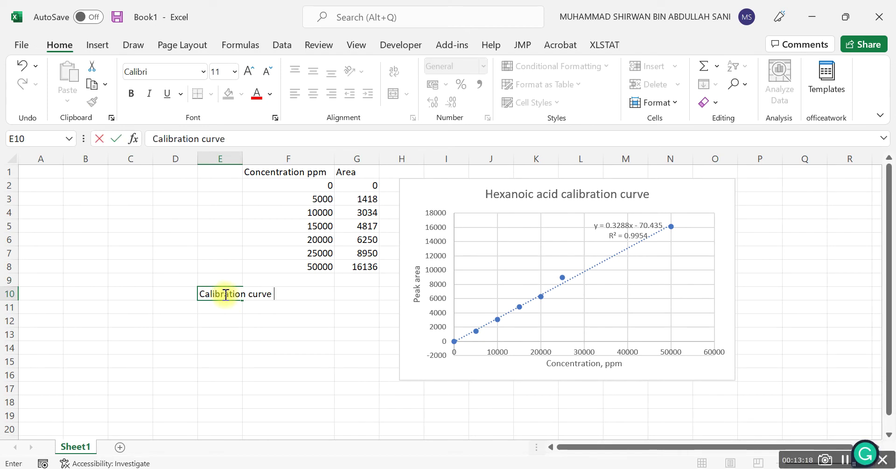
pyautogui.write('equation')
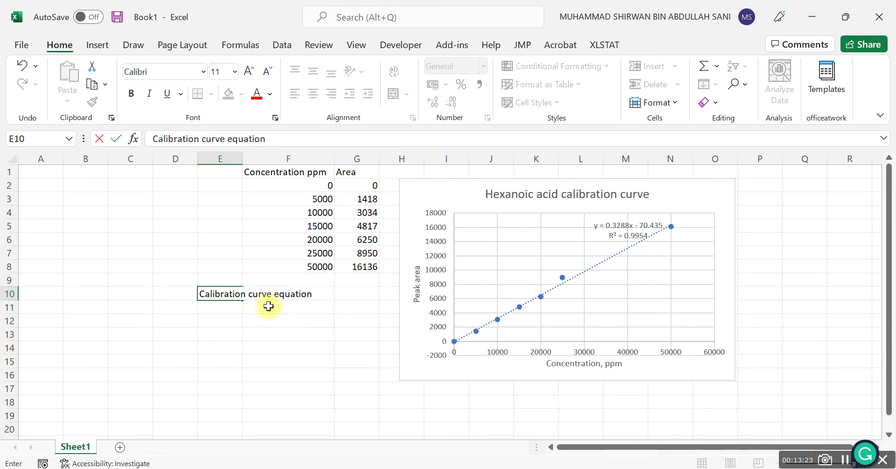
# Label E11 as "x" and enter the slope value 0.3288 in F11.
pyautogui.click(217, 310)
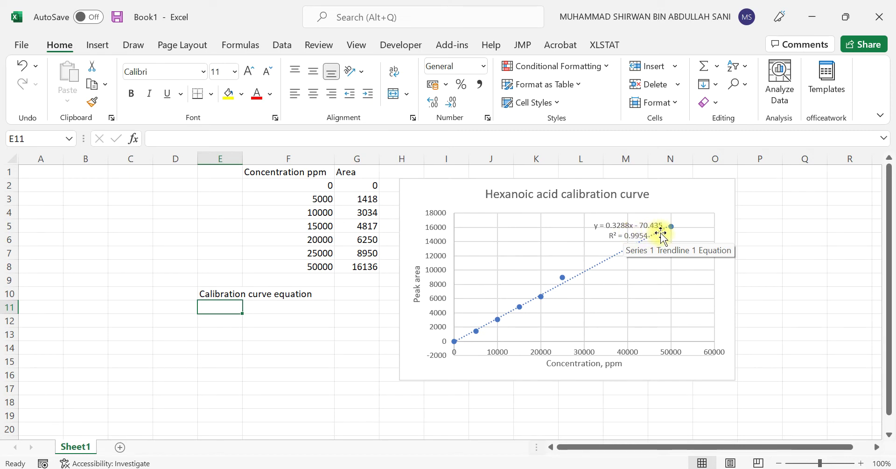
pyautogui.write('x')
pyautogui.click(265, 307)
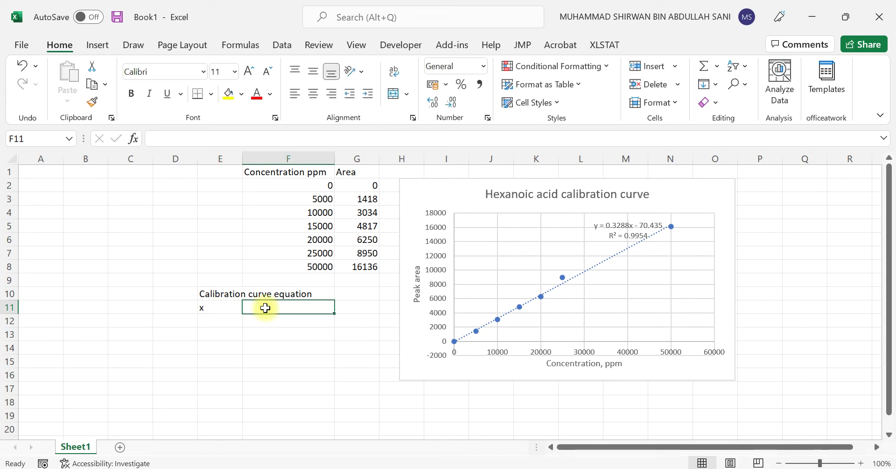
pyautogui.write('0.3288')
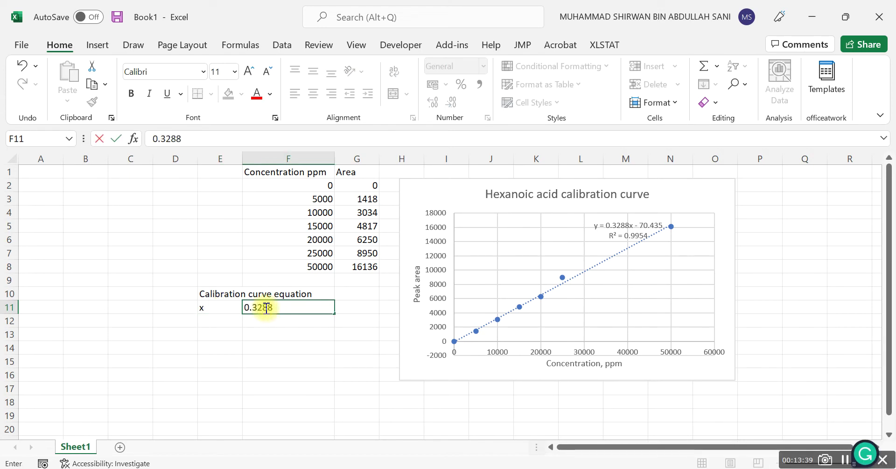
# Label E12 as "c" and enter the value -0.70435 in F12.
pyautogui.click(233, 321)
pyautogui.write('c')
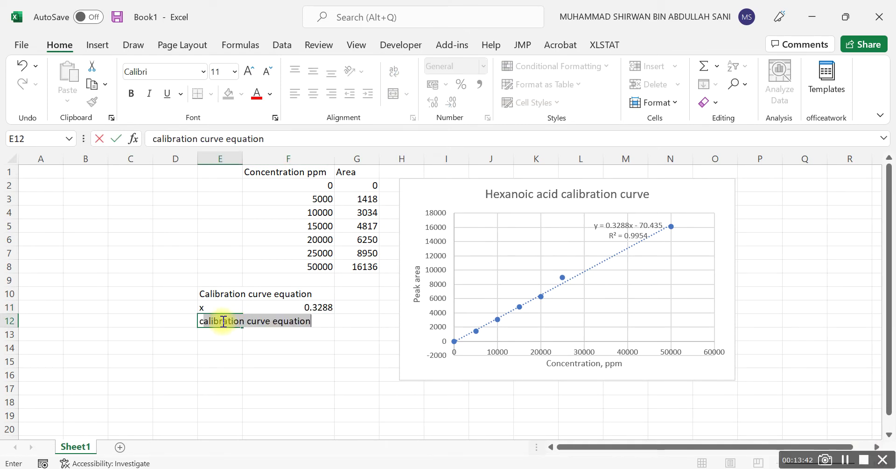
pyautogui.press('BackSpace')
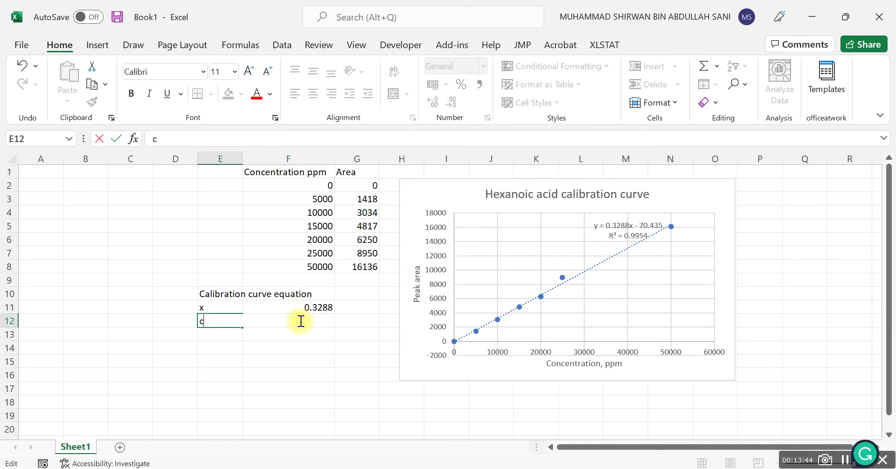
pyautogui.press('Return')
pyautogui.press('Return')
pyautogui.click(270, 320)
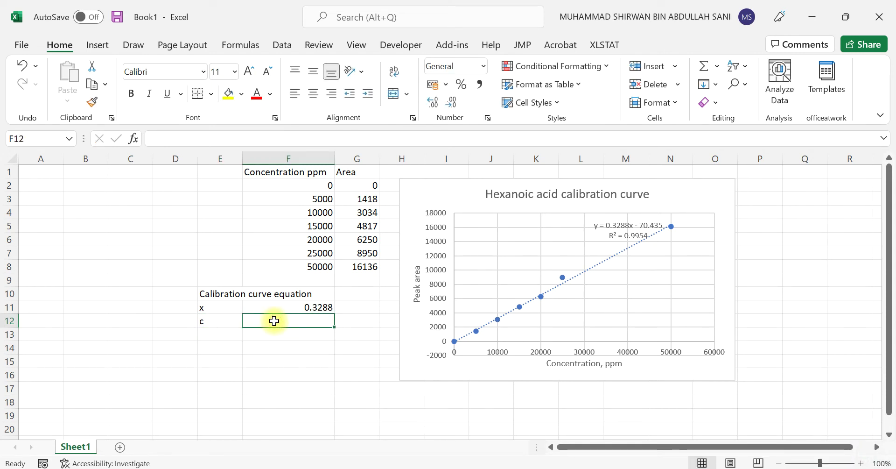
pyautogui.write('-0.70')
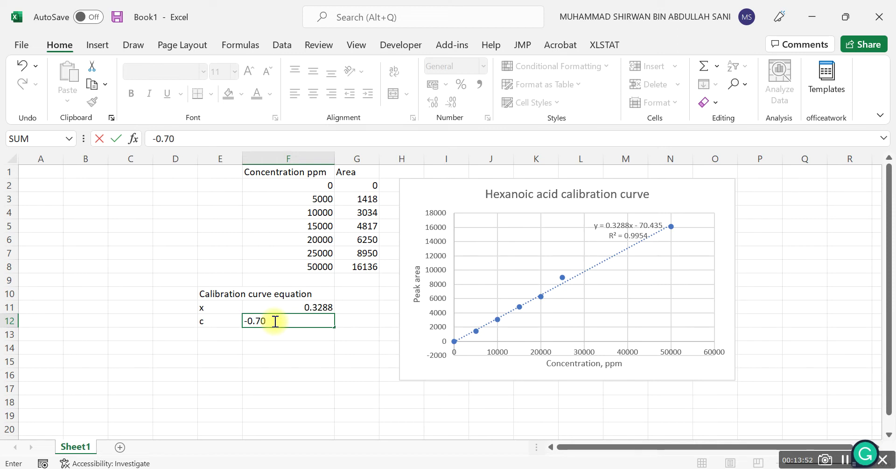
pyautogui.write('435')
pyautogui.click(256, 378)
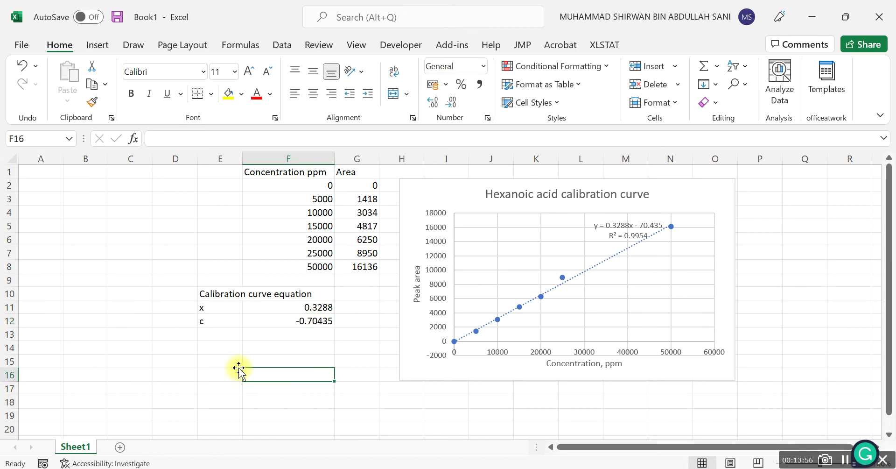
# Enter the general line equation "y = mx + c" in G10 beside the calibration heading.
pyautogui.click(219, 348)
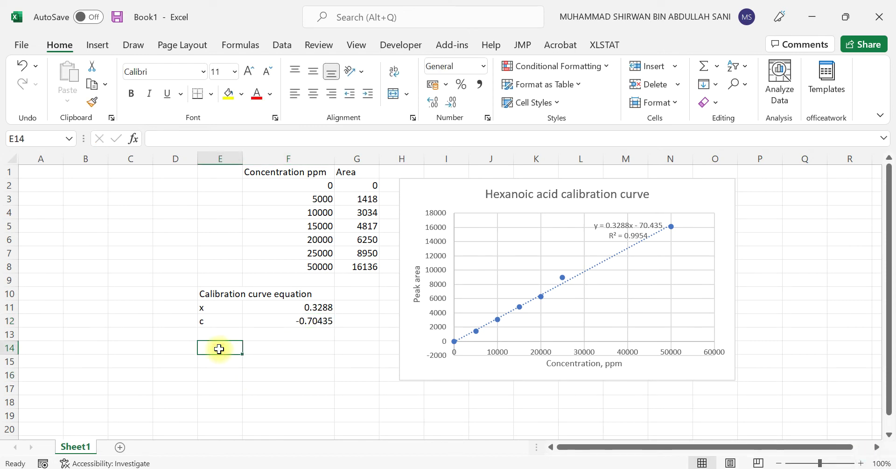
pyautogui.click(349, 294)
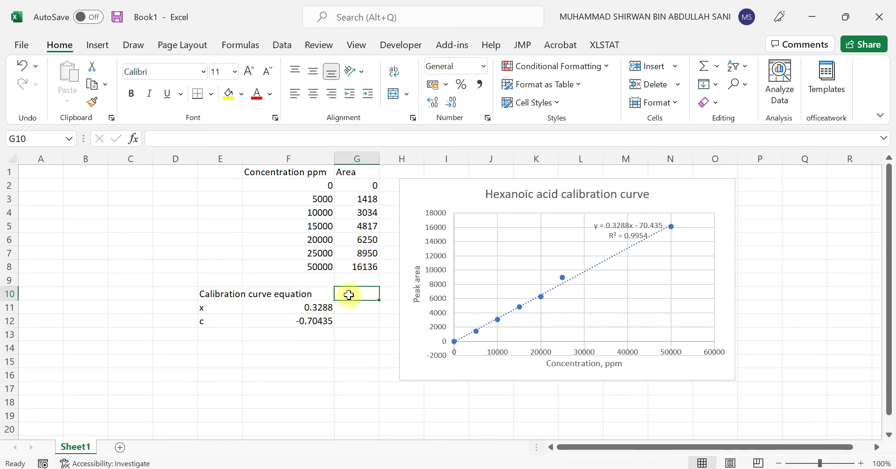
pyautogui.write('y = mx + ')
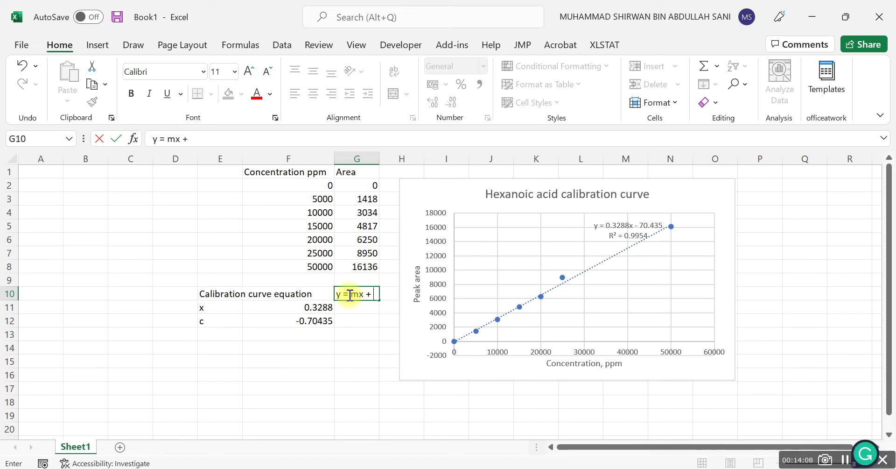
pyautogui.write('c')
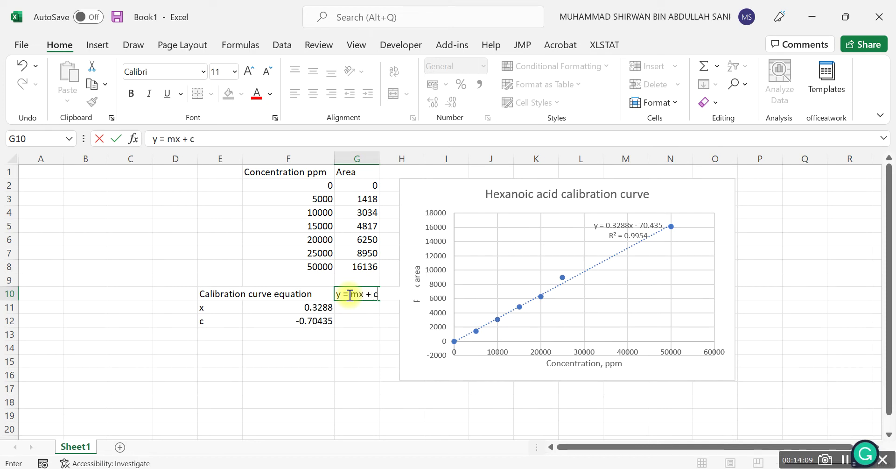
pyautogui.click(365, 356)
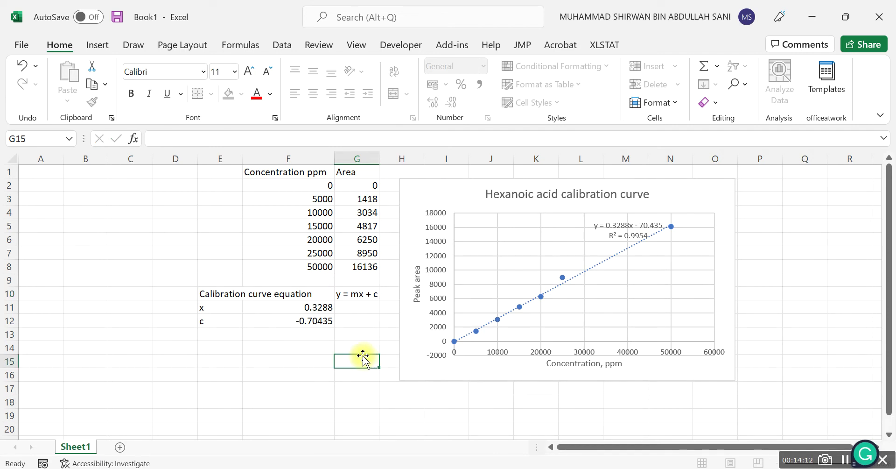
# Move the two coefficient values to G11:G12 and their x and c labels to F11:F12.
pyautogui.moveTo(313, 307); pyautogui.dragTo(315, 320)
pyautogui.hotkey('ctrl', 'x')
pyautogui.click(359, 307)
pyautogui.hotkey('ctrl', 'v')
pyautogui.moveTo(195, 307); pyautogui.dragTo(206, 319)
pyautogui.hotkey('ctrl', 'x')
pyautogui.click(295, 307)
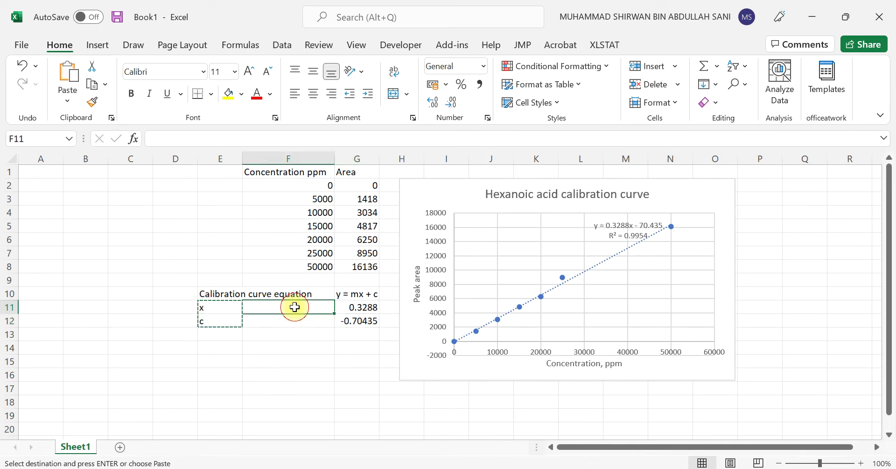
pyautogui.hotkey('ctrl', 'v')
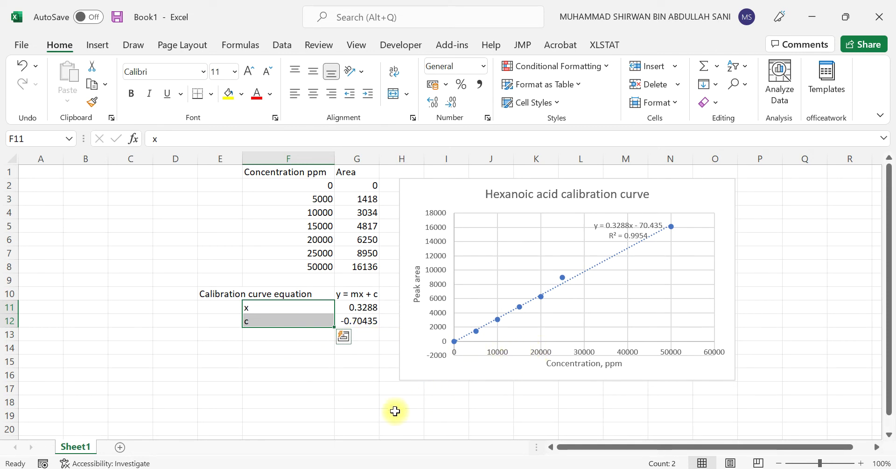
# Switch to Enhanced Data Analysis and load data file 152.D from the fames 29032016 folder.
pyautogui.click(348, 399)
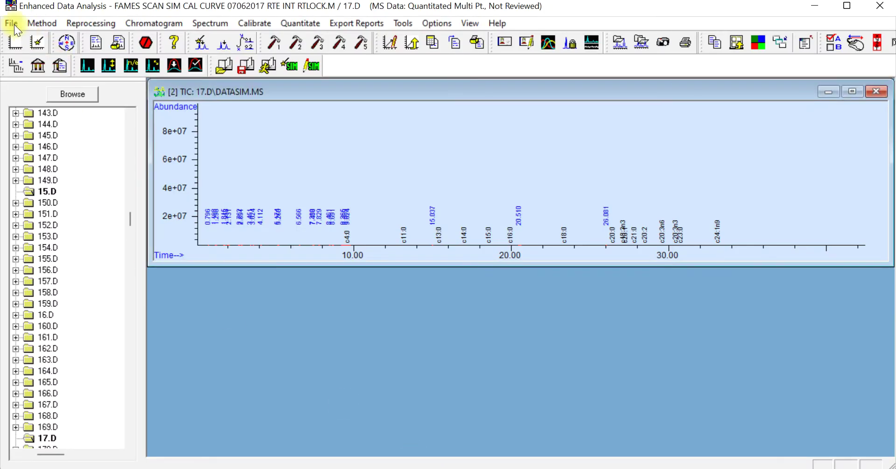
pyautogui.click(14, 24)
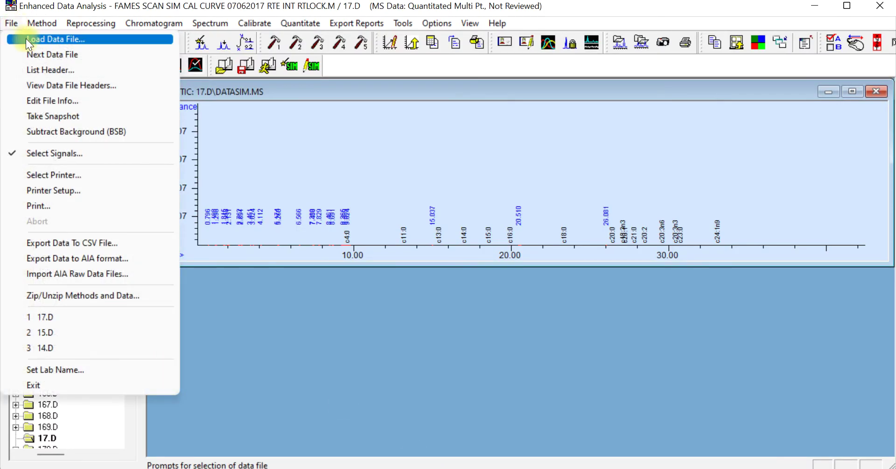
pyautogui.click(26, 38)
pyautogui.click(239, 271)
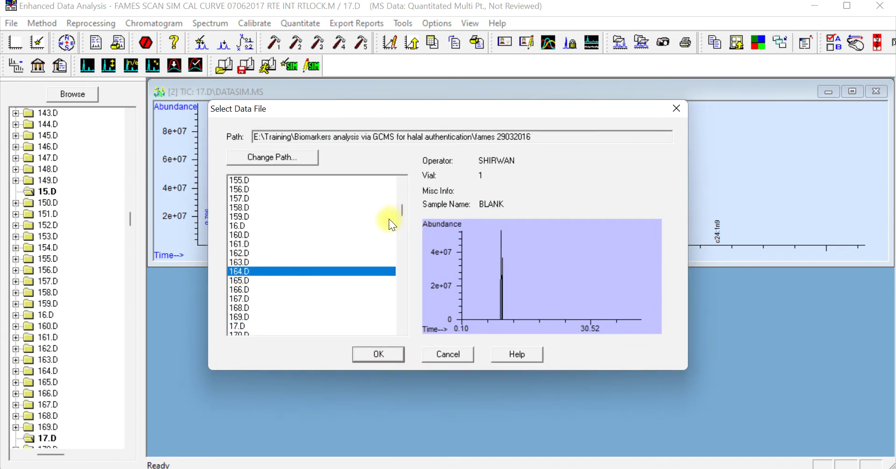
pyautogui.scroll(3, 237, 247)
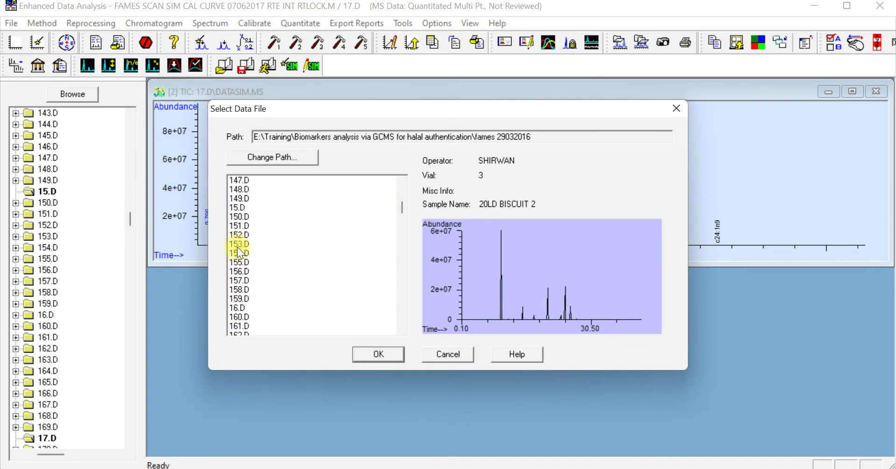
pyautogui.click(235, 235)
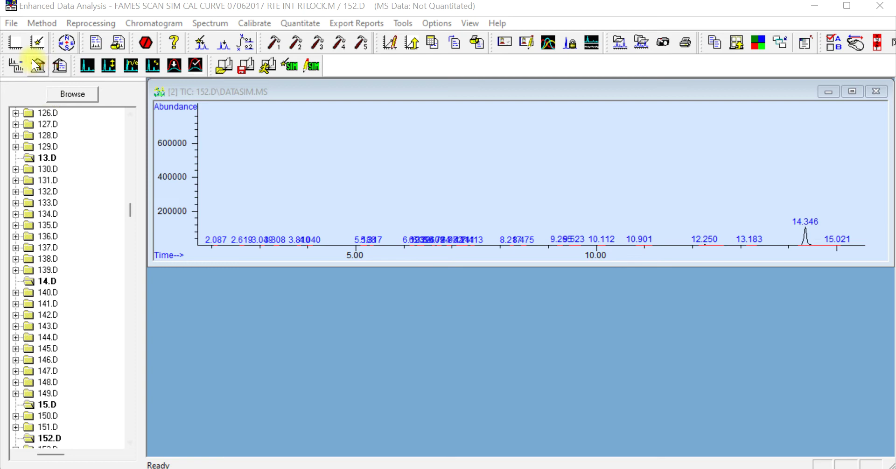
# Load data file 11.D, the 10000ppm standard, and dismiss the quantitation method warning.
pyautogui.click(14, 24)
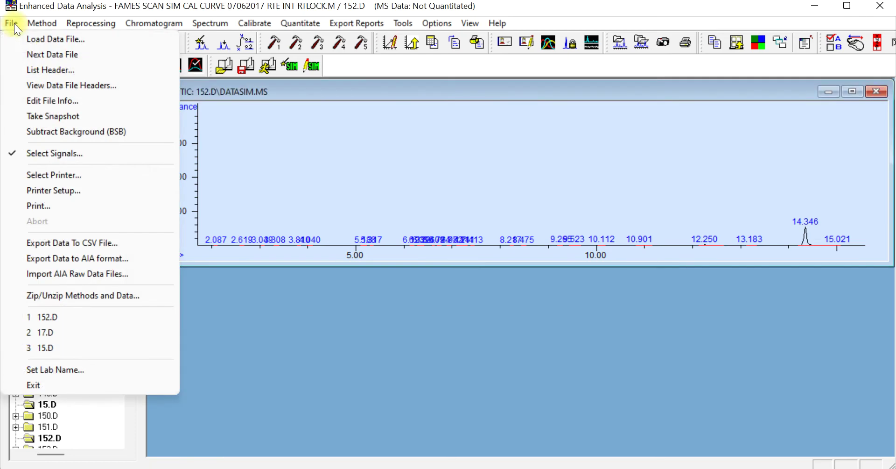
pyautogui.click(38, 40)
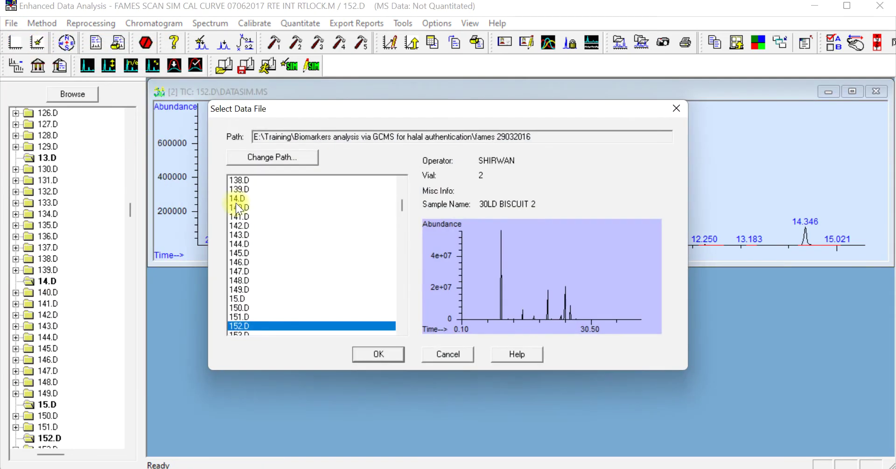
pyautogui.moveTo(402, 209); pyautogui.dragTo(400, 178)
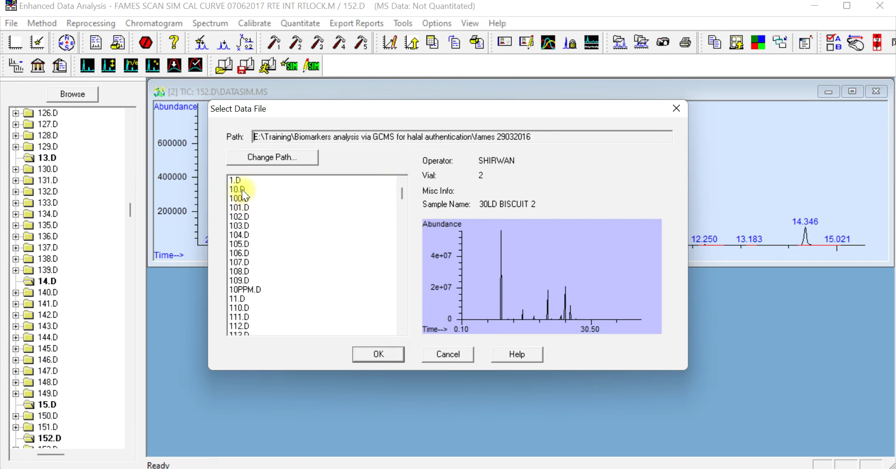
pyautogui.click(234, 299)
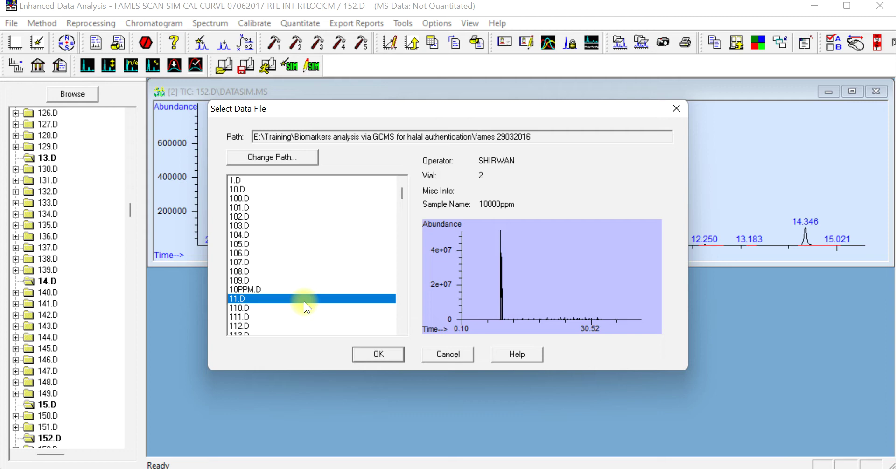
pyautogui.click(378, 360)
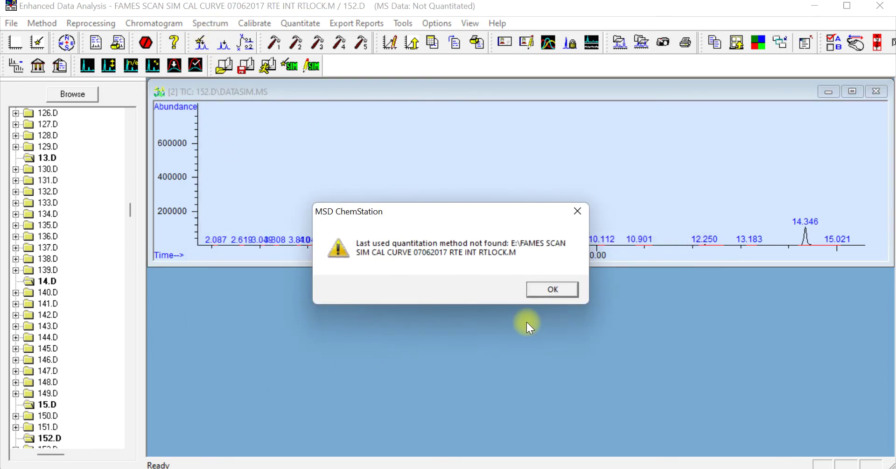
pyautogui.click(538, 287)
# Integrate the 11.D SIM chromatogram and check the hexanoic acid peak's retention time in the integration results.
pyautogui.click(158, 19)
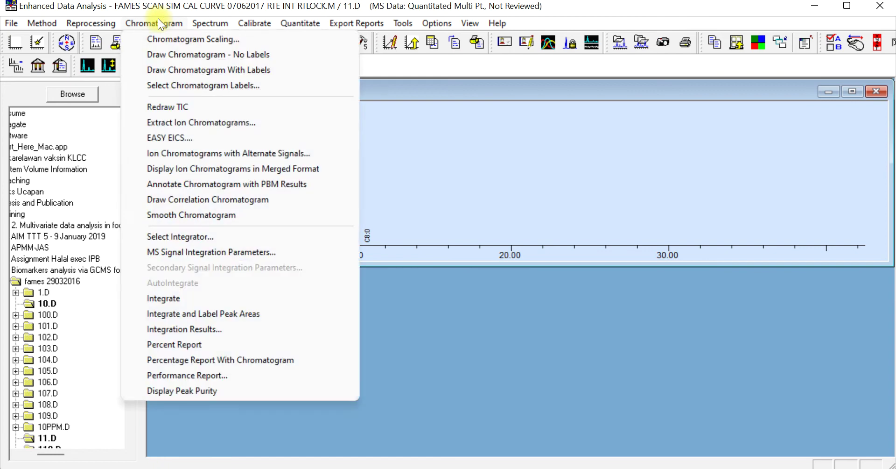
pyautogui.click(176, 299)
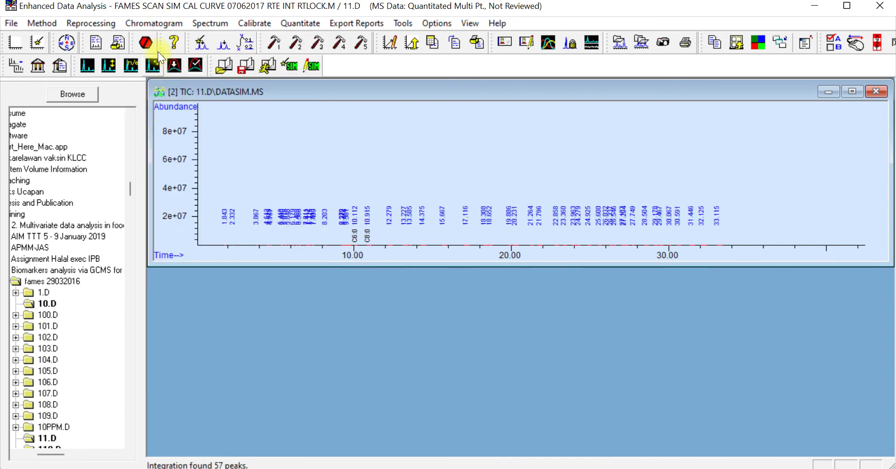
pyautogui.click(156, 22)
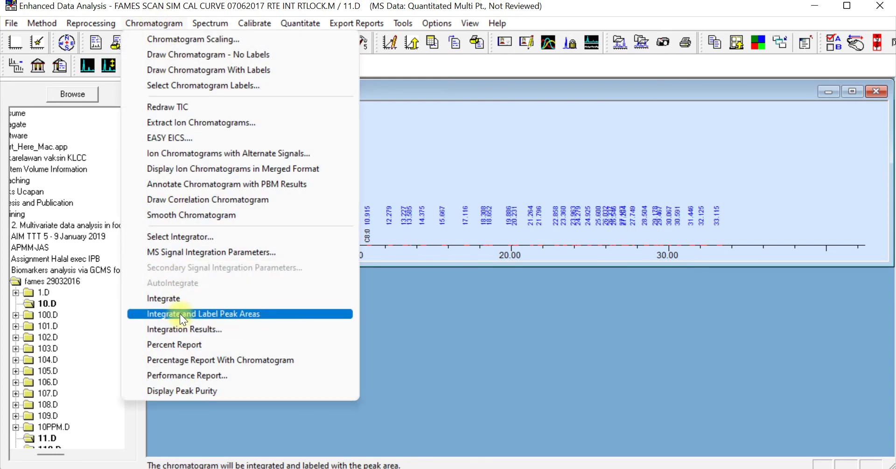
pyautogui.click(186, 333)
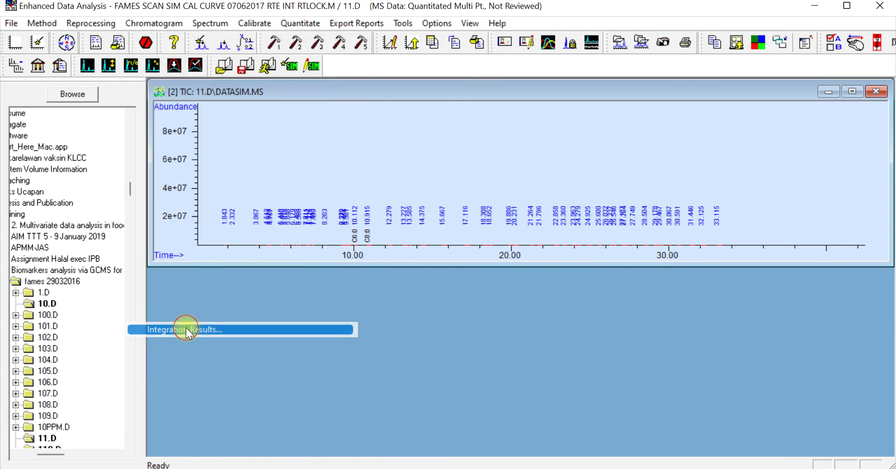
pyautogui.scroll(-2, 284, 301)
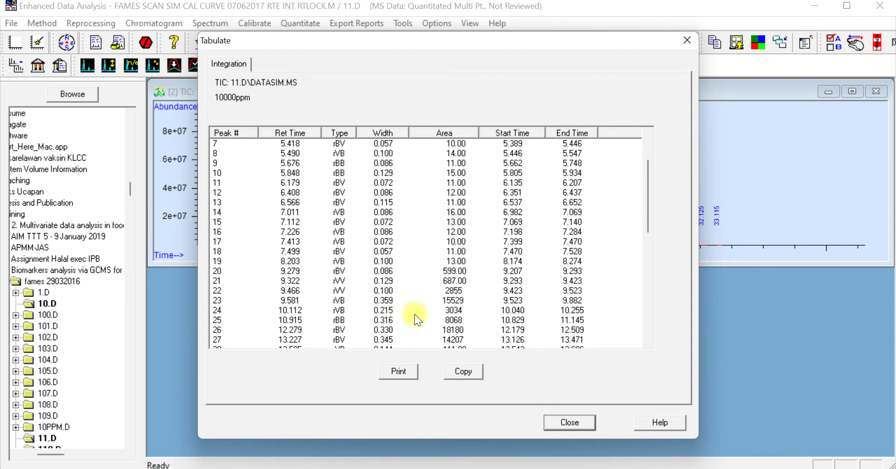
pyautogui.click(583, 425)
# Load data file 111.D, the 0LD BISCUIT 2 sample.
pyautogui.click(10, 23)
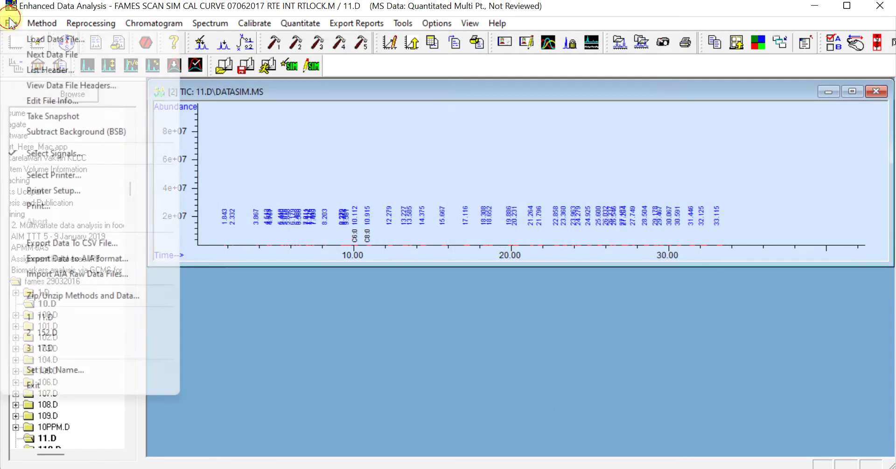
pyautogui.click(44, 39)
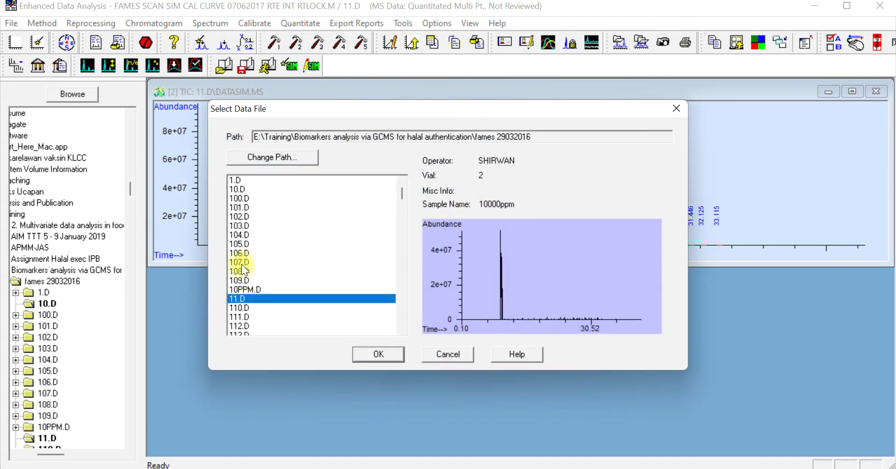
pyautogui.click(240, 262)
pyautogui.click(238, 313)
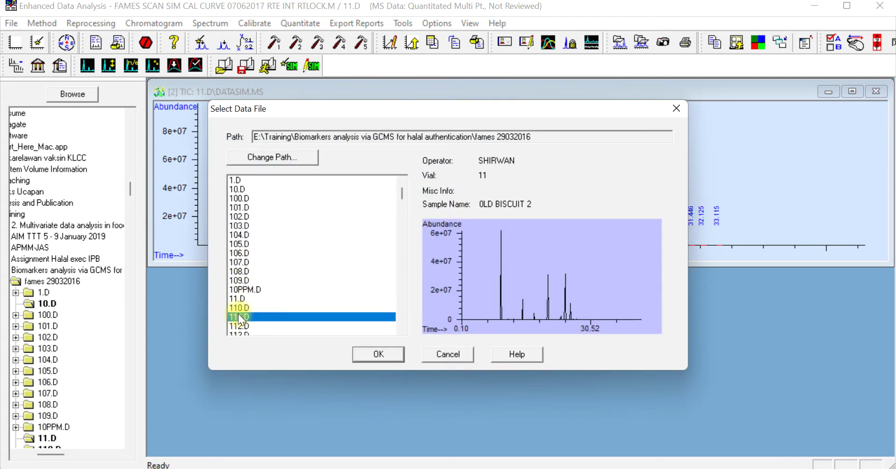
pyautogui.click(381, 355)
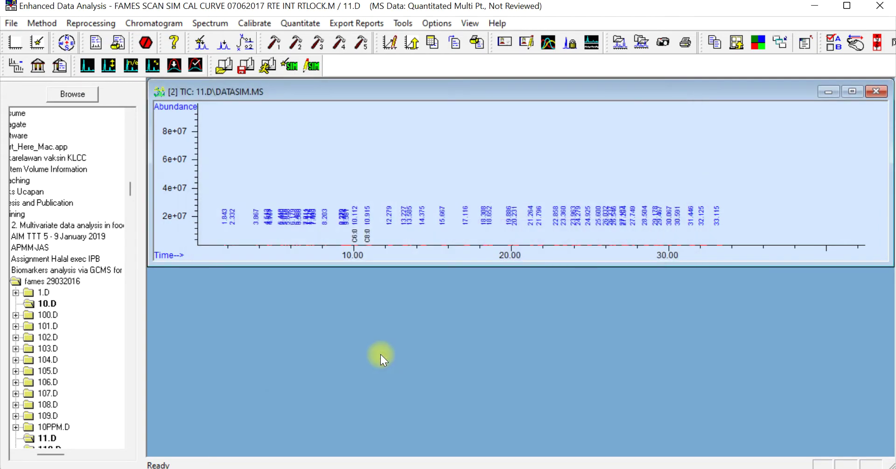
# Limit the loaded signals of 111.D to DATASIM.MS by excluding DATA.MS.
pyautogui.click(13, 23)
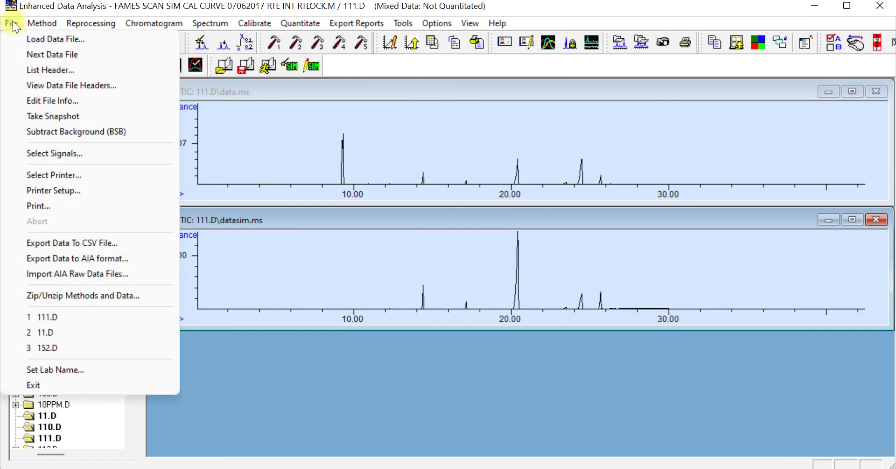
pyautogui.click(83, 153)
pyautogui.click(313, 216)
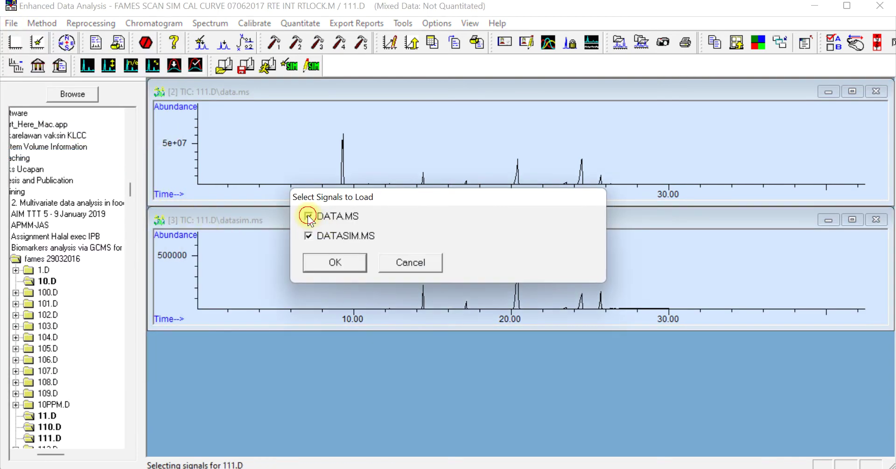
pyautogui.click(331, 260)
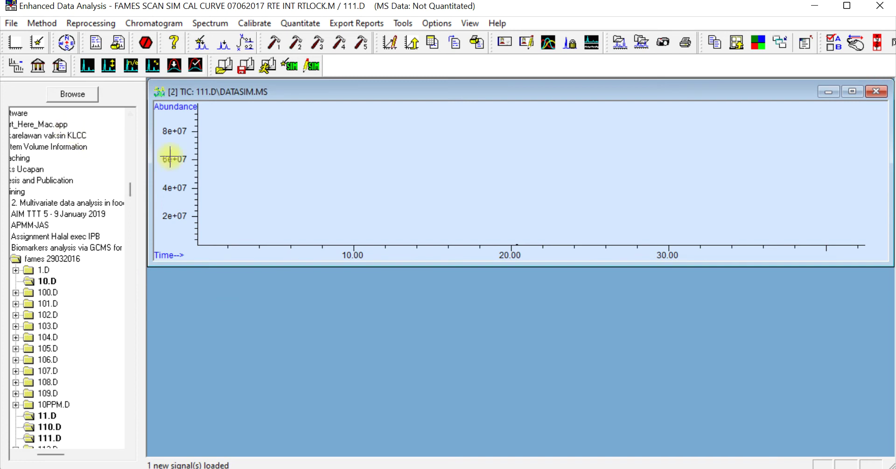
# Integrate the 111.D SIM chromatogram and look up the hexanoic acid peak in its integration results.
pyautogui.click(12, 23)
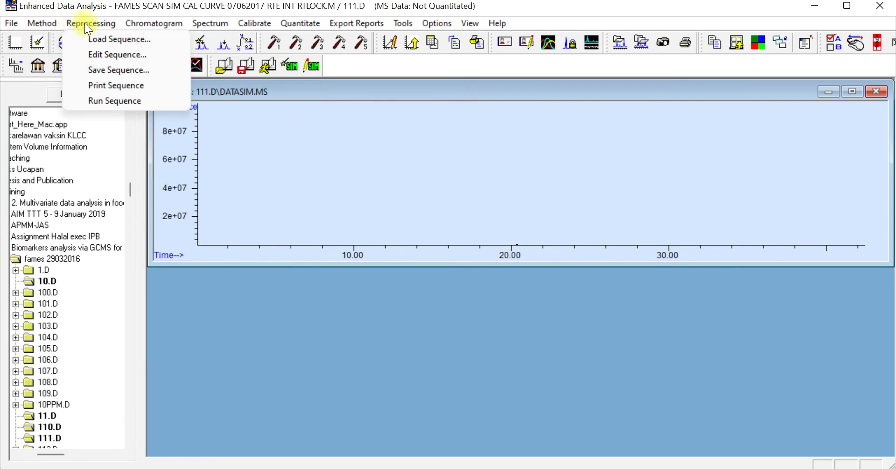
pyautogui.moveTo(136, 24)
pyautogui.click(180, 298)
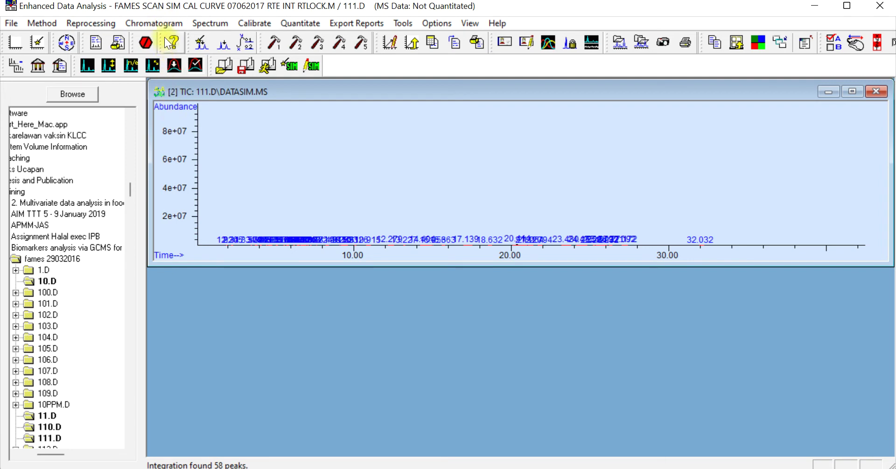
pyautogui.click(154, 23)
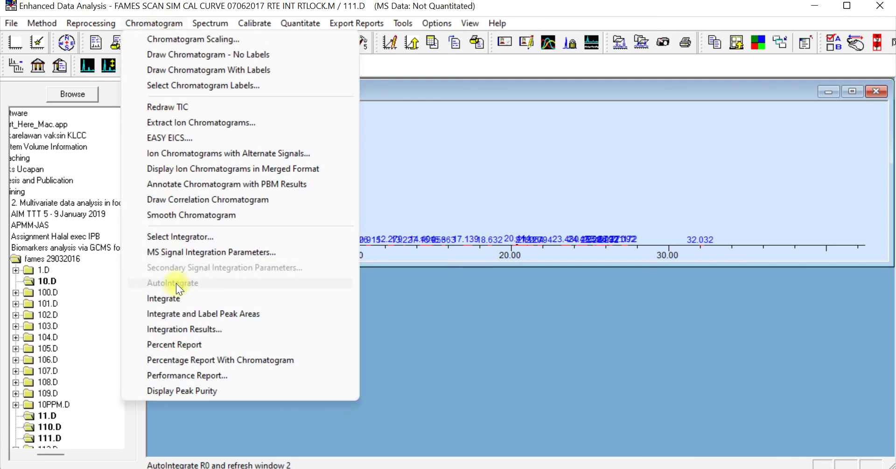
pyautogui.click(179, 325)
pyautogui.scroll(-6, 303, 290)
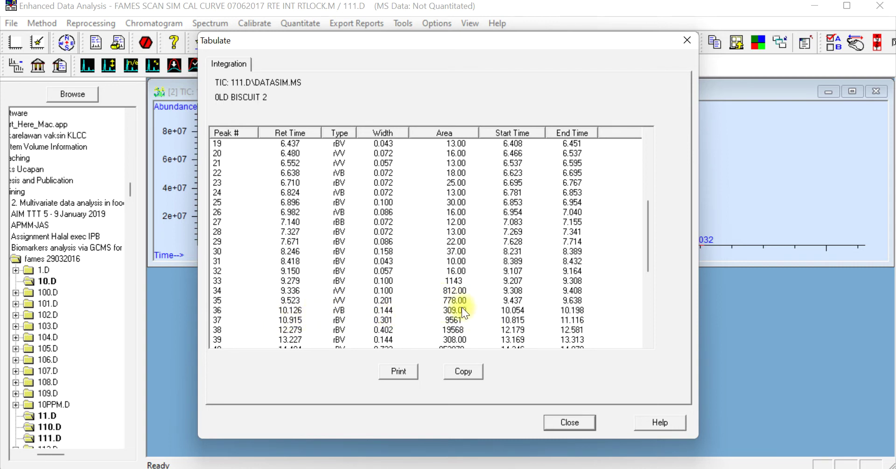
pyautogui.click(569, 423)
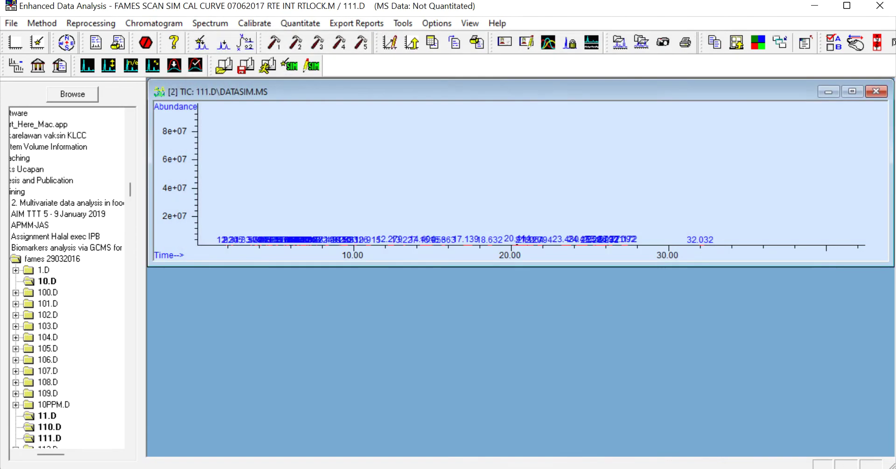
# Switch to the Excel workbook and enter the label "Sample area" in E14.
pyautogui.click(389, 402)
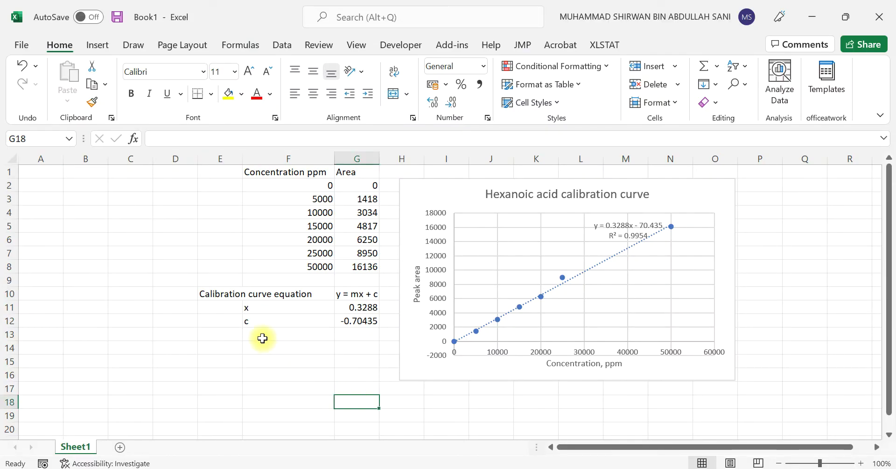
pyautogui.click(260, 337)
pyautogui.click(211, 346)
pyautogui.write('Samp')
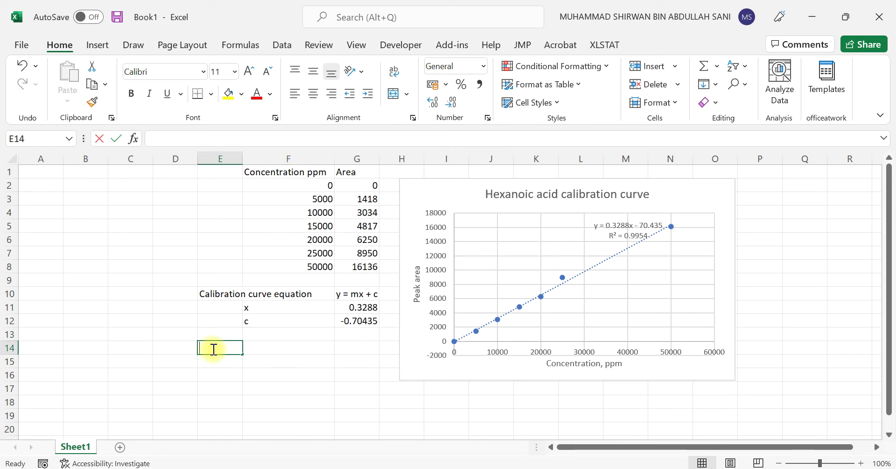
pyautogui.write('le are')
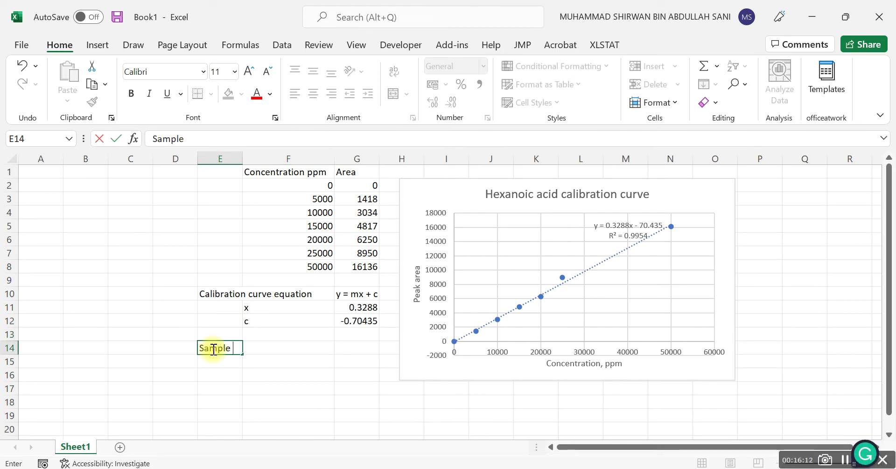
pyautogui.write('a')
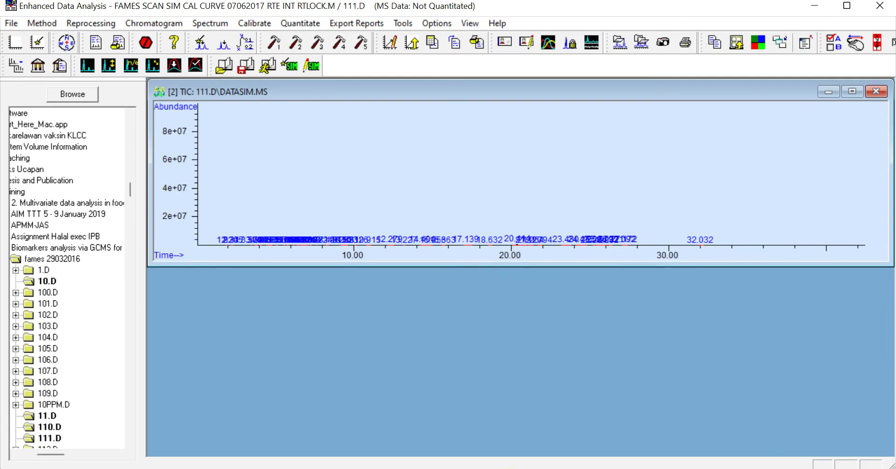
# Recheck the hexanoic acid peak area in the 111.D integration results and enter 309 in G14 of the Excel sheet.
pyautogui.click(152, 24)
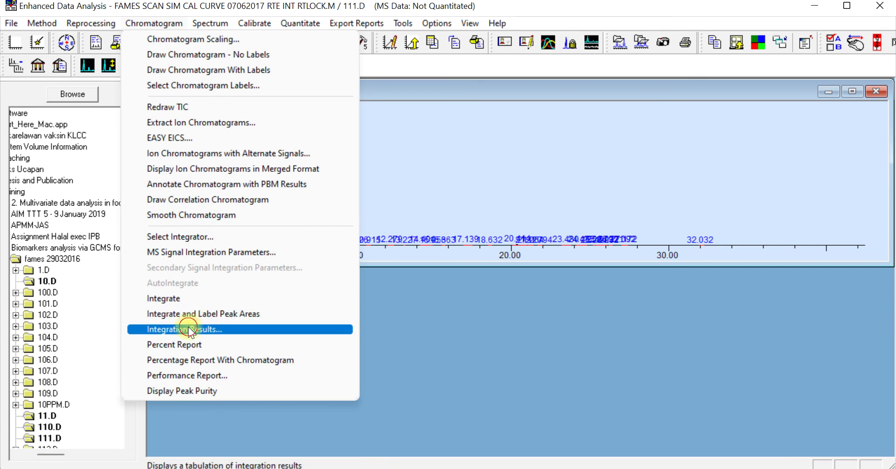
pyautogui.click(187, 329)
pyautogui.scroll(-3, 278, 320)
pyautogui.scroll(-2, 285, 320)
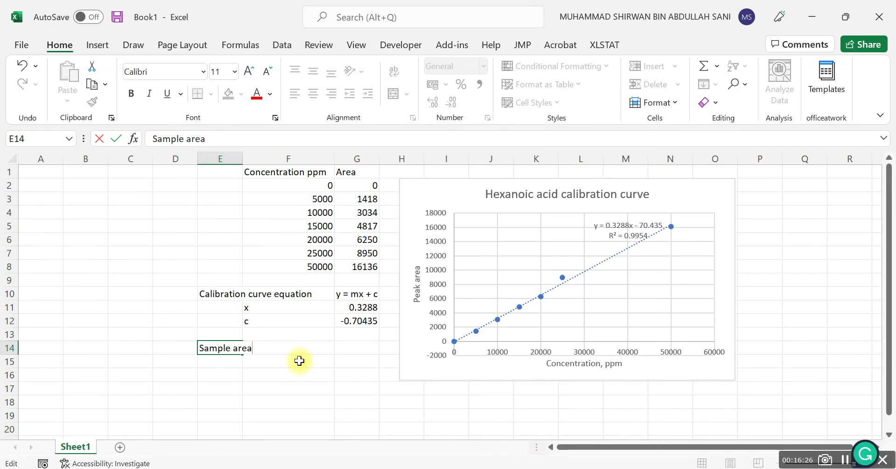
pyautogui.click(345, 347)
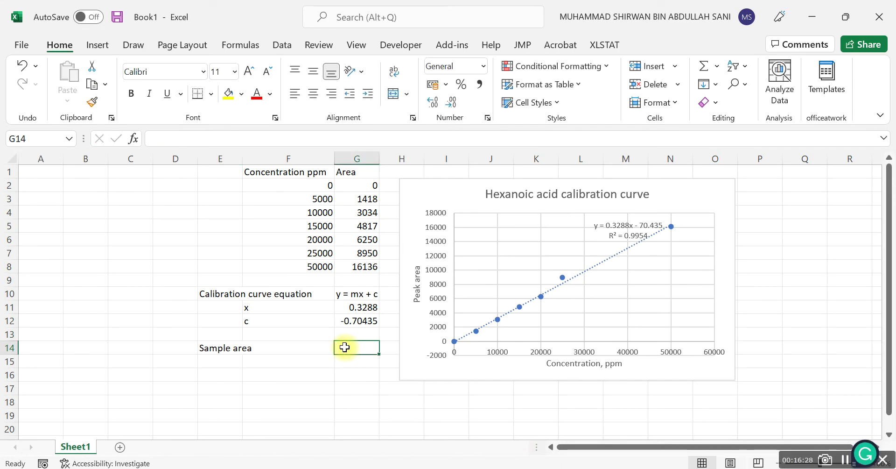
pyautogui.write('309')
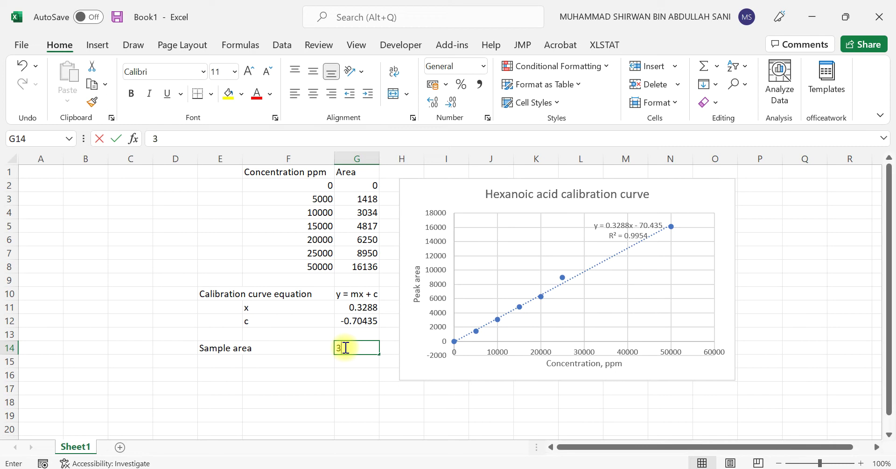
# Commit 309 as the sample area in G14, then switch to Enhanced Data Analysis and close the 111.D integration results.
pyautogui.click(324, 373)
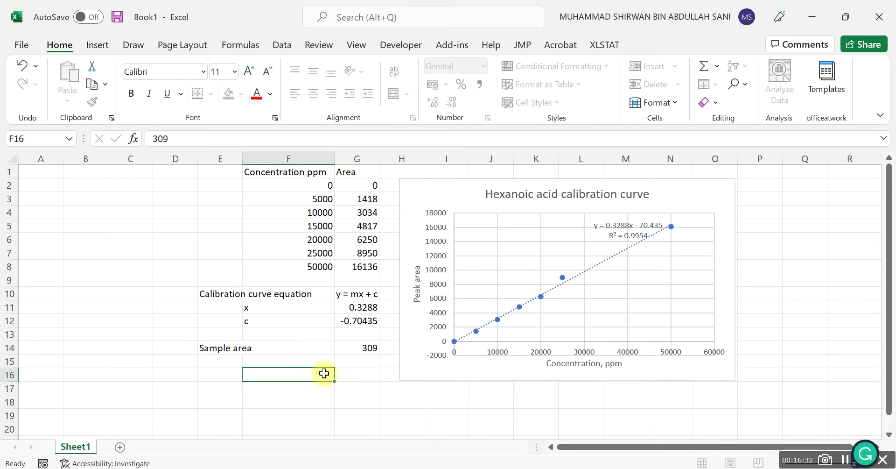
pyautogui.click(366, 350)
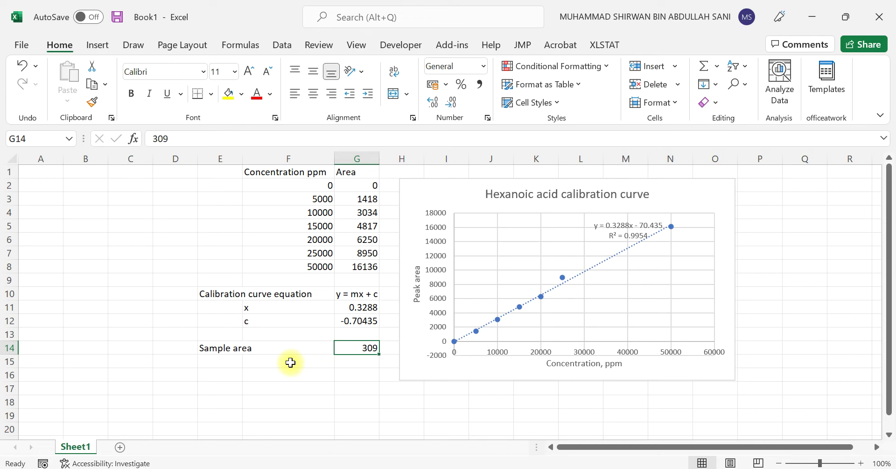
pyautogui.click(460, 468)
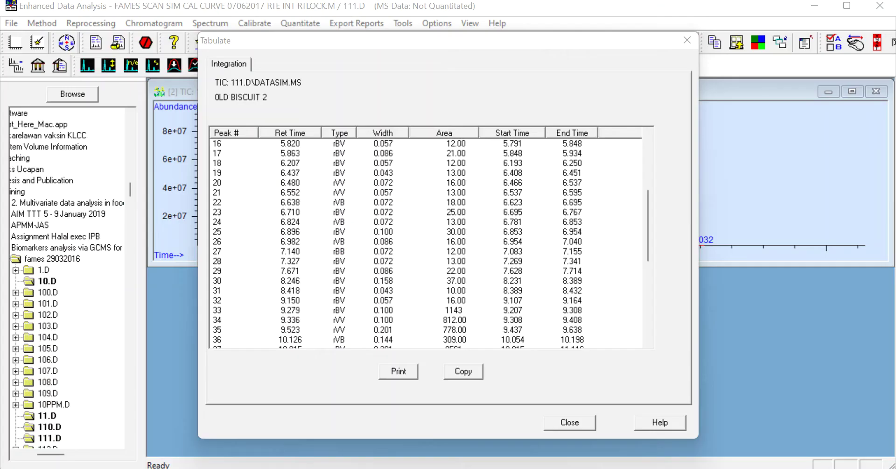
pyautogui.click(572, 423)
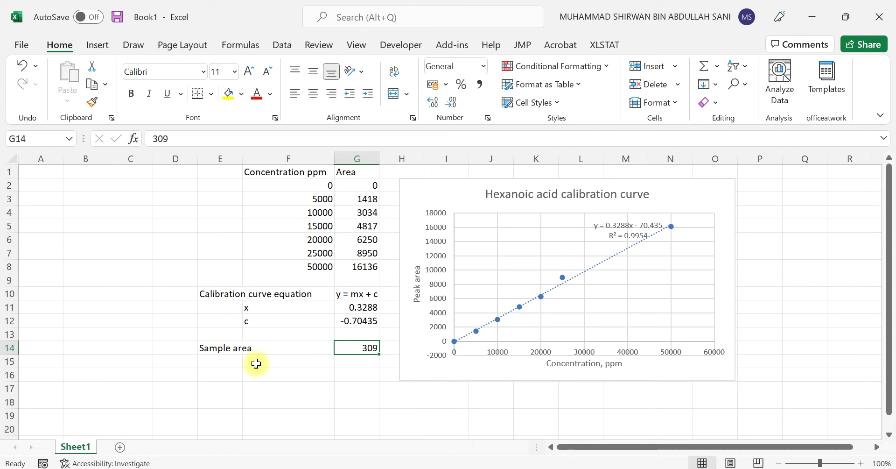
# In the Excel sheet, enter the rearranged calibration equation "x = (y - c)/m" as a label in F15.
pyautogui.click(256, 363)
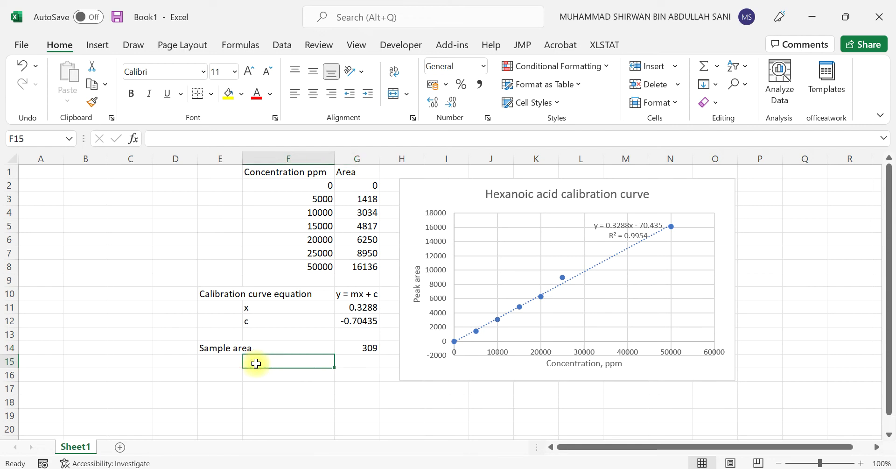
pyautogui.write('x =')
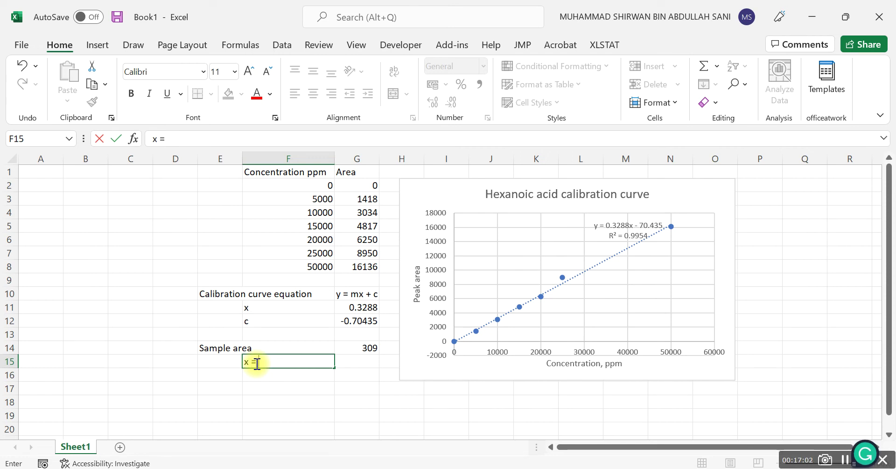
pyautogui.click(280, 362)
pyautogui.write('y -c')
pyautogui.press('Left')
pyautogui.write('(')
pyautogui.write(')/m')
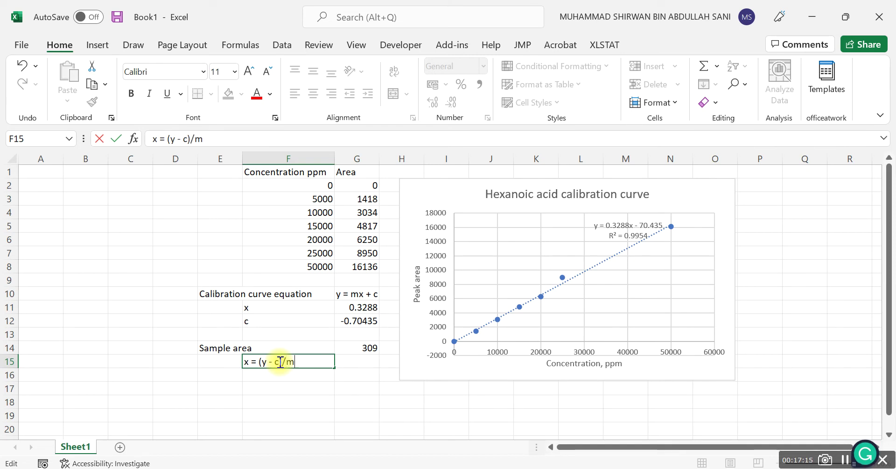
# Calculate the sample concentration in G15 with the formula =(G14 -G12)/G11.
pyautogui.click(352, 361)
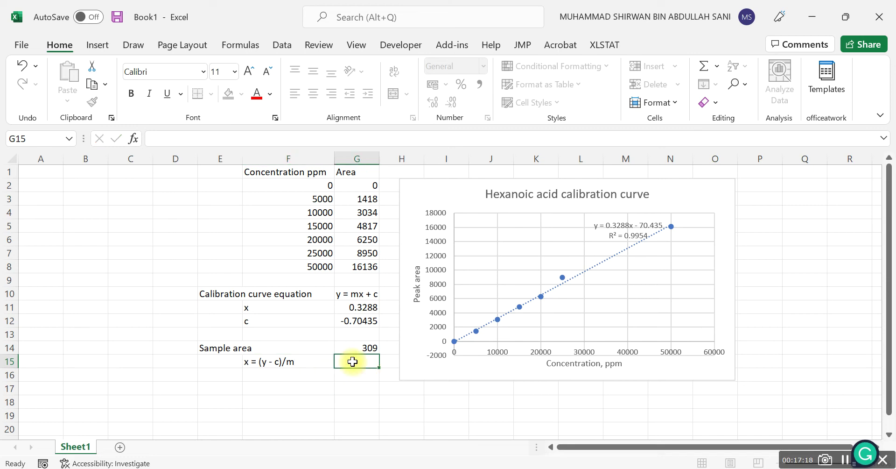
pyautogui.write('=')
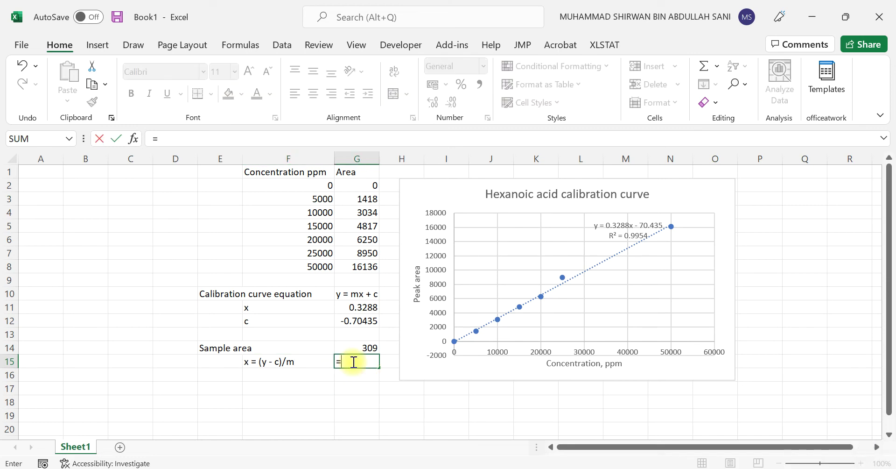
pyautogui.write('(')
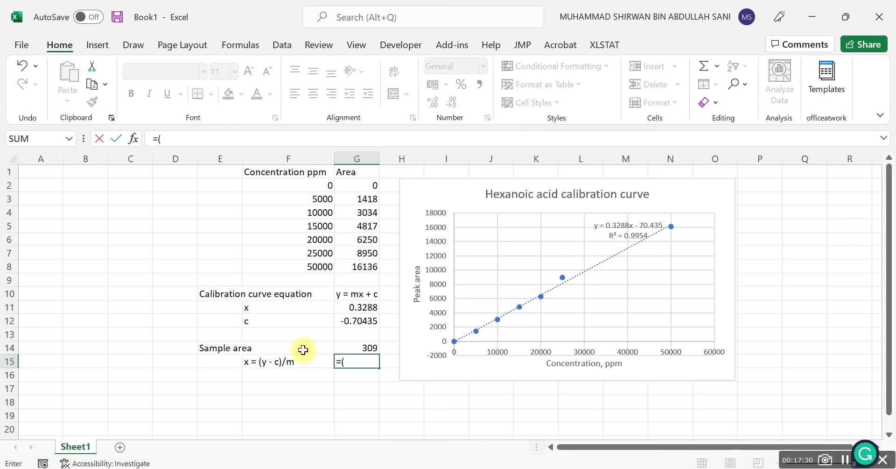
pyautogui.click(357, 348)
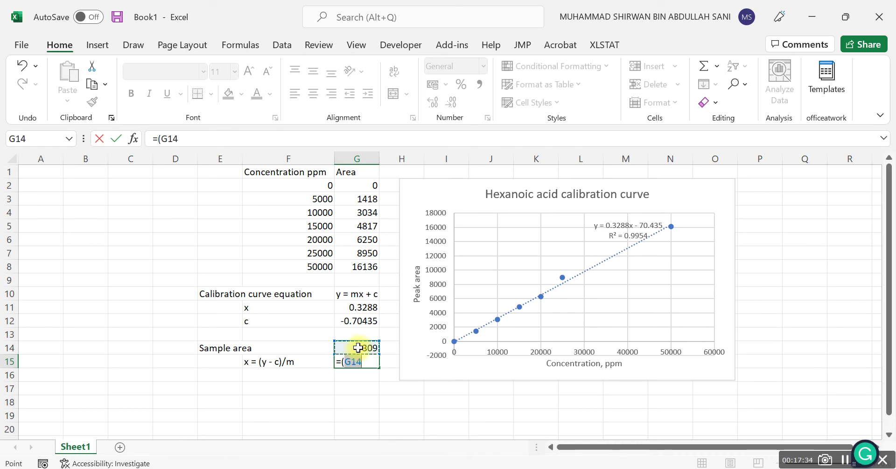
pyautogui.write('-')
pyautogui.click(370, 320)
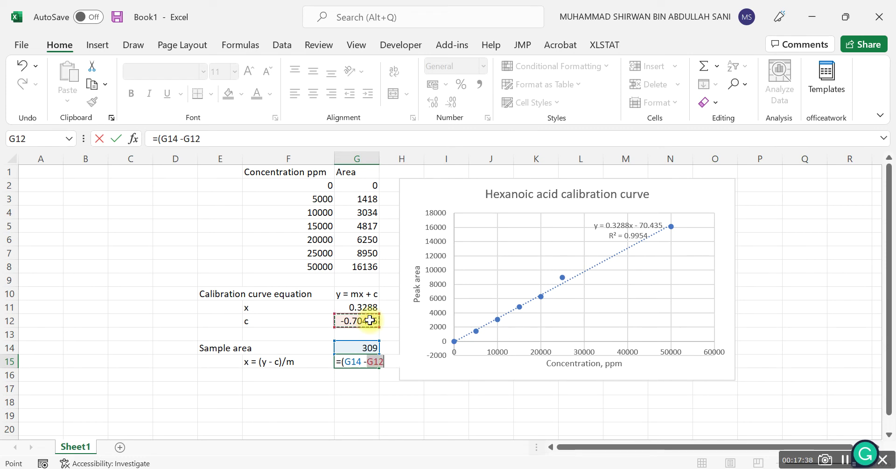
pyautogui.write(')')
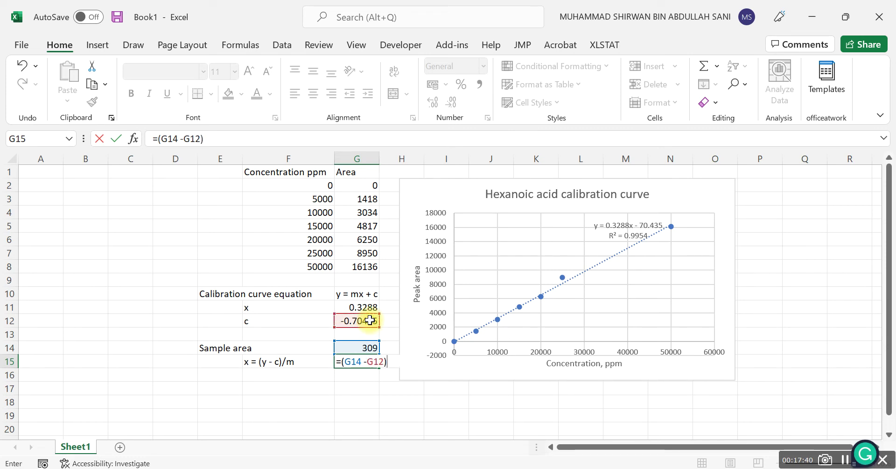
pyautogui.write('/')
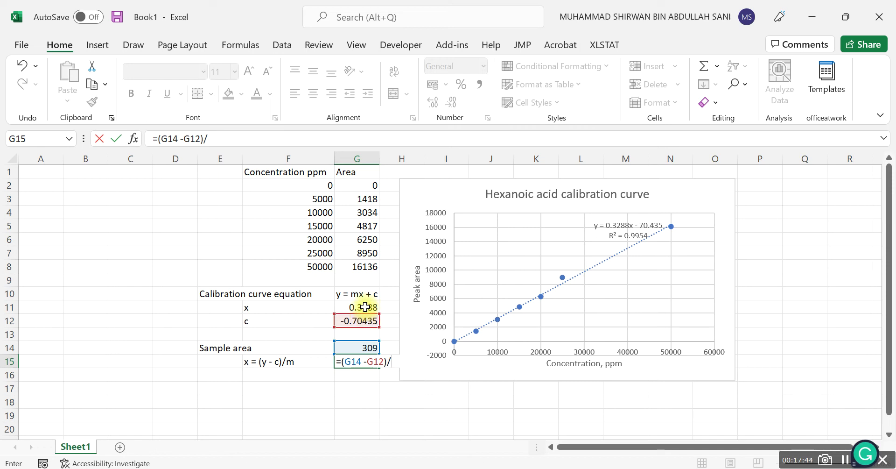
pyautogui.click(362, 307)
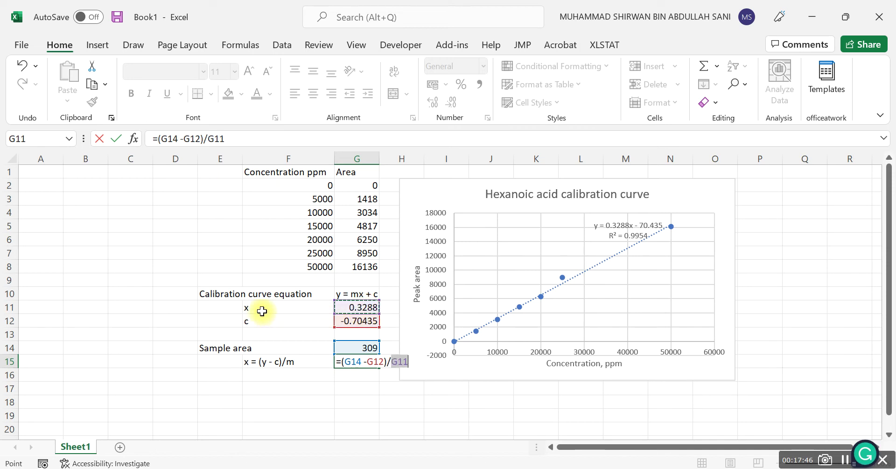
pyautogui.click(285, 308)
pyautogui.click(356, 307)
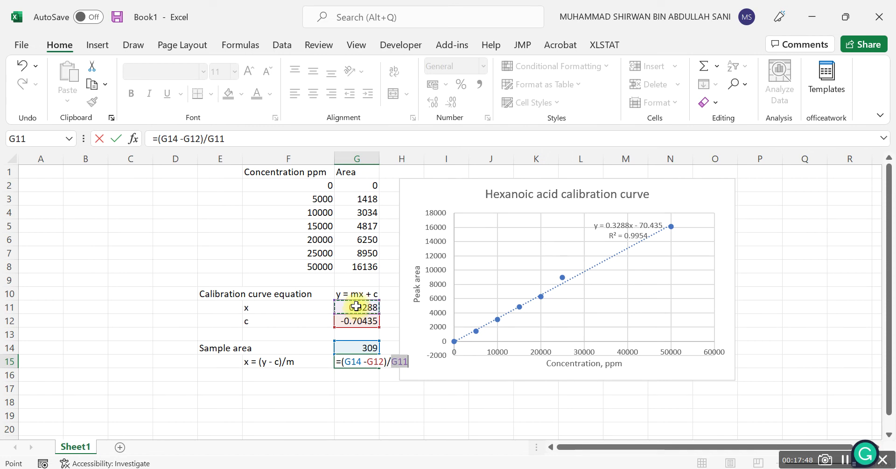
pyautogui.press('Return')
# Correct the slope label in F11 to "m".
pyautogui.click(288, 308)
pyautogui.click(166, 138)
pyautogui.press('BackSpace')
pyautogui.write('m')
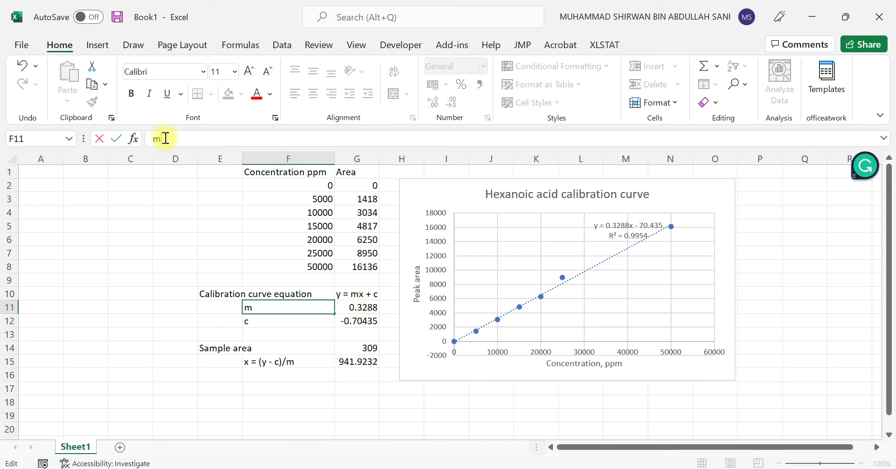
pyautogui.click(305, 390)
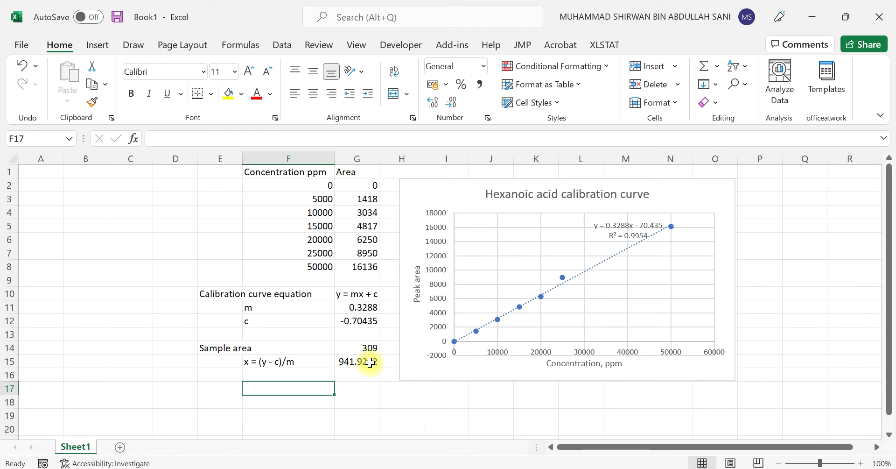
# Extend the sample area label in E14 to "Sample area, y".
pyautogui.click(270, 349)
pyautogui.click(189, 348)
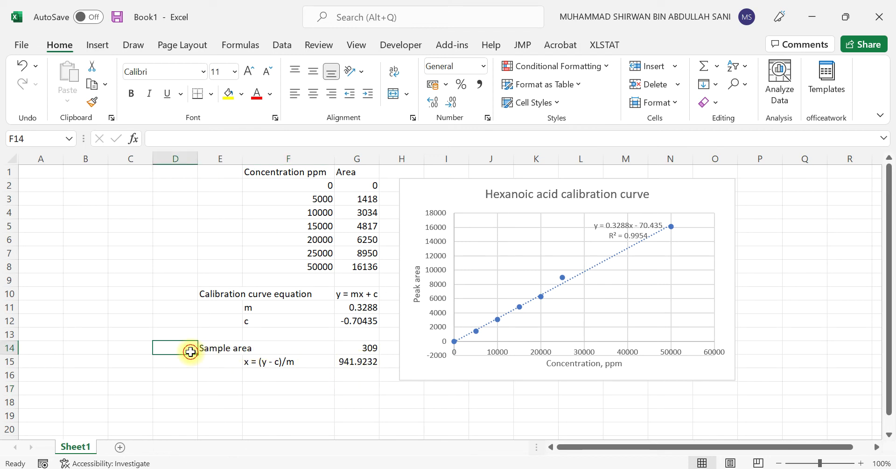
pyautogui.click(218, 139)
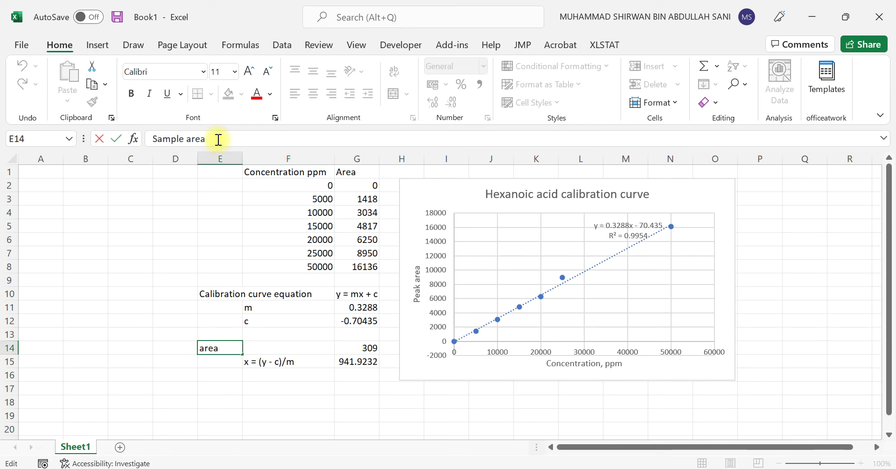
pyautogui.write(', y')
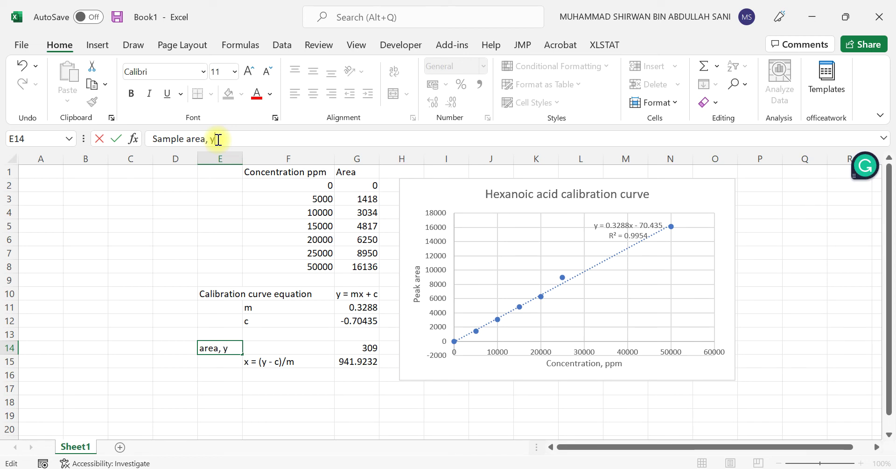
pyautogui.click(226, 388)
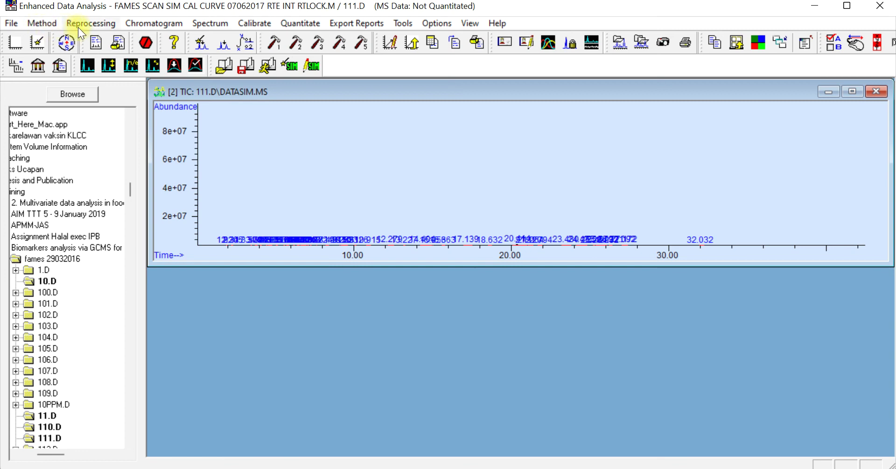
# Reopen the 111.D integration results in Enhanced Data Analysis, review the peaks against the Excel calculation, and return to Excel.
pyautogui.click(158, 23)
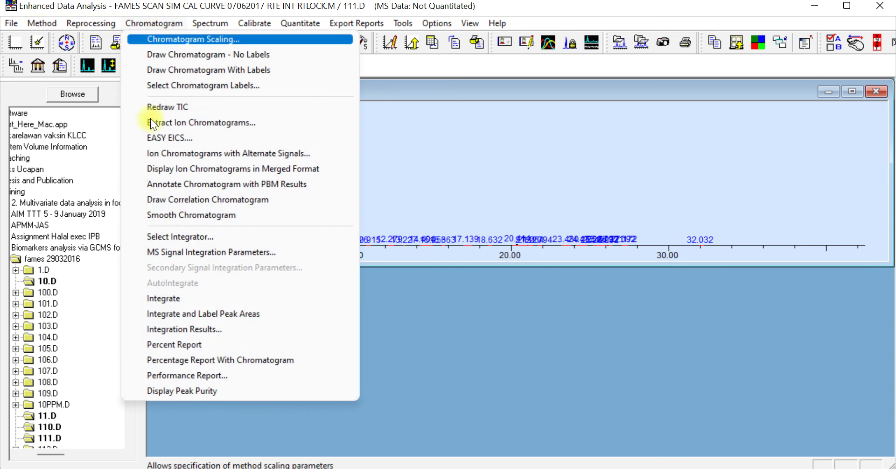
pyautogui.click(171, 327)
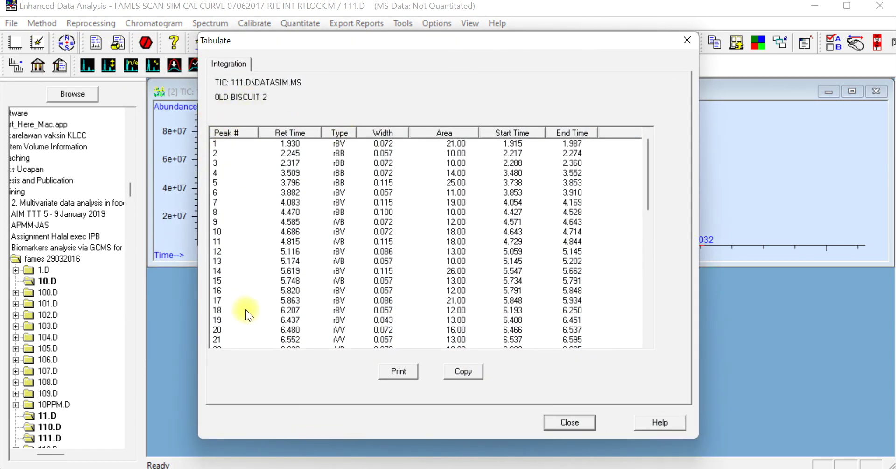
pyautogui.scroll(-5, 255, 311)
pyautogui.scroll(-1, 266, 309)
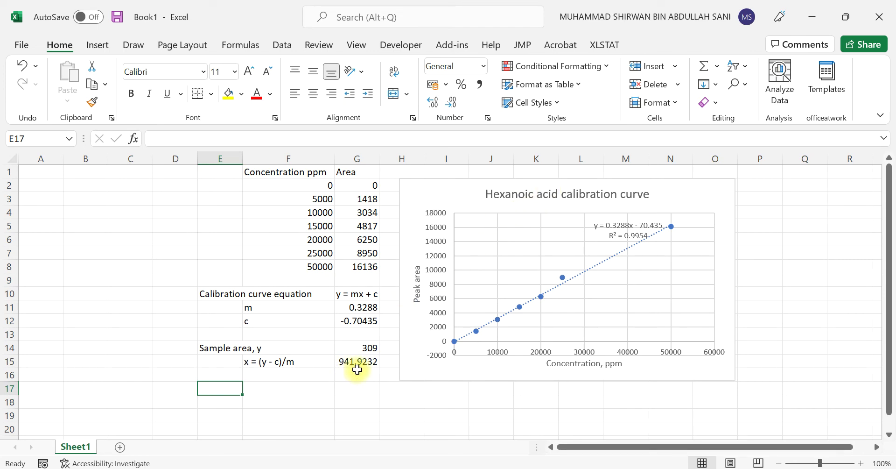
pyautogui.click(397, 468)
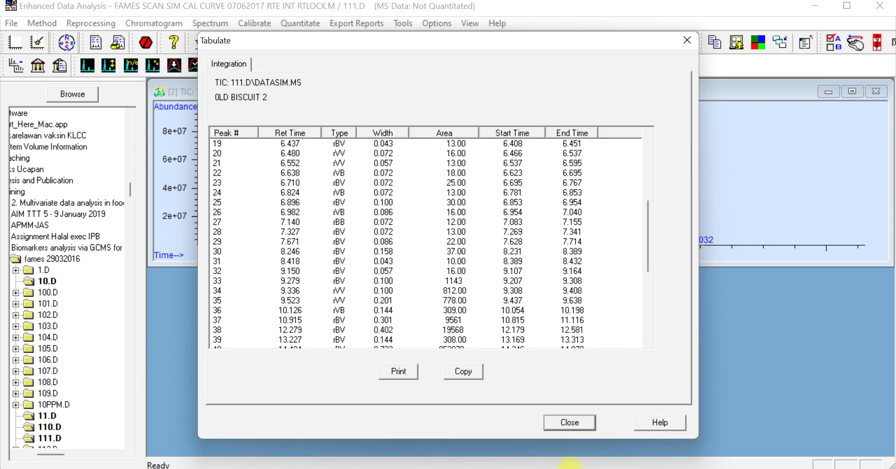
pyautogui.click(355, 468)
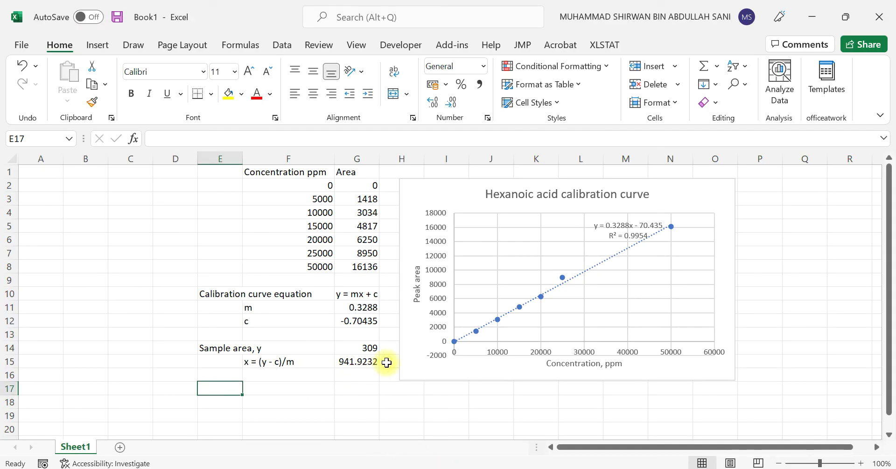
# Move the calibration chart clear of column H and enter the unit "ppm" in H15 beside the calculated concentration.
pyautogui.moveTo(473, 181)
pyautogui.mouseDown()
pyautogui.moveTo(488, 168)
pyautogui.moveTo(481, 178)
pyautogui.mouseUp()
pyautogui.click(391, 360)
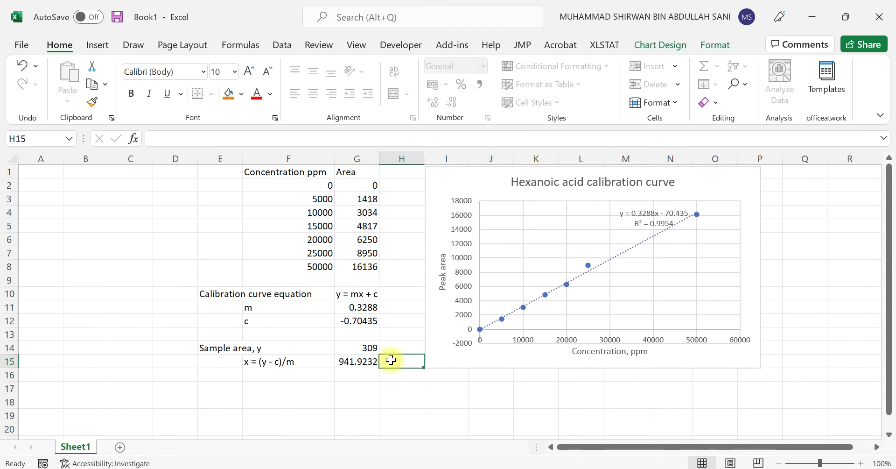
pyautogui.write('ppm')
pyautogui.click(424, 413)
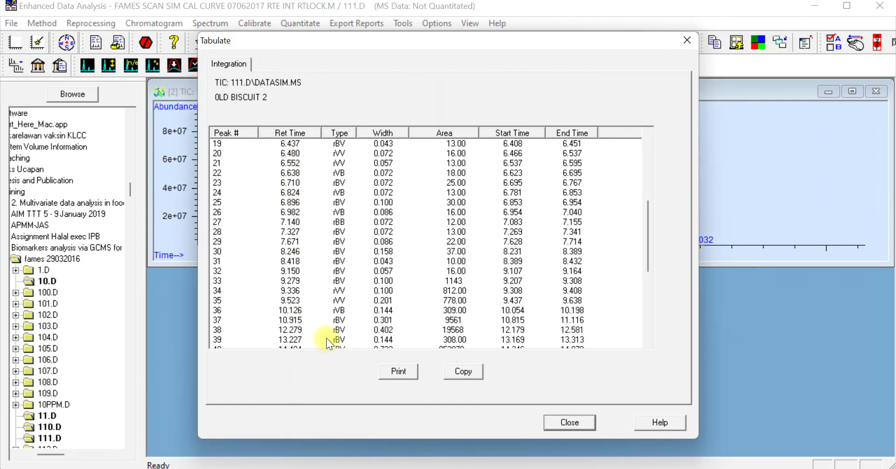
# Review the other peak areas in the 111.D integration results, close the results, and switch back to the Excel workbook.
pyautogui.scroll(-1, 301, 282)
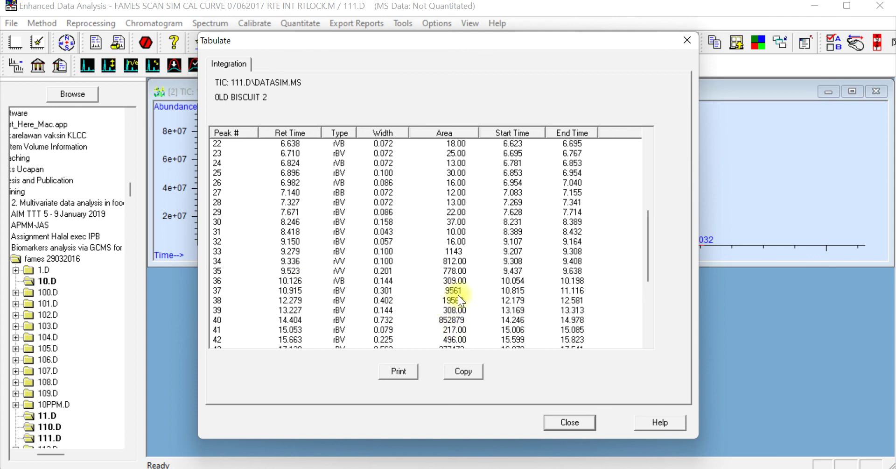
pyautogui.click(570, 422)
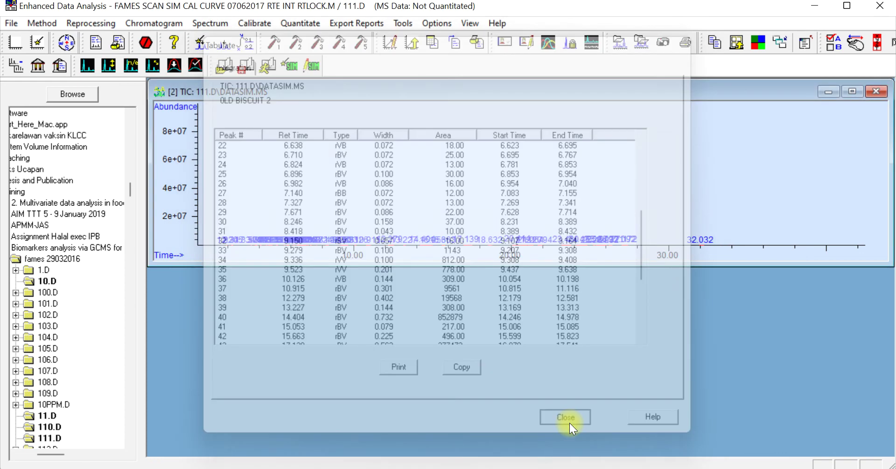
pyautogui.hotkey('alt', 'Tab')
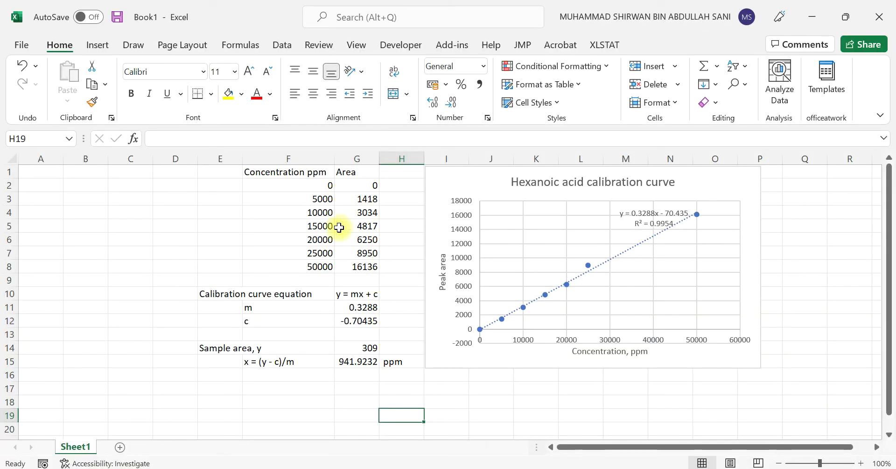